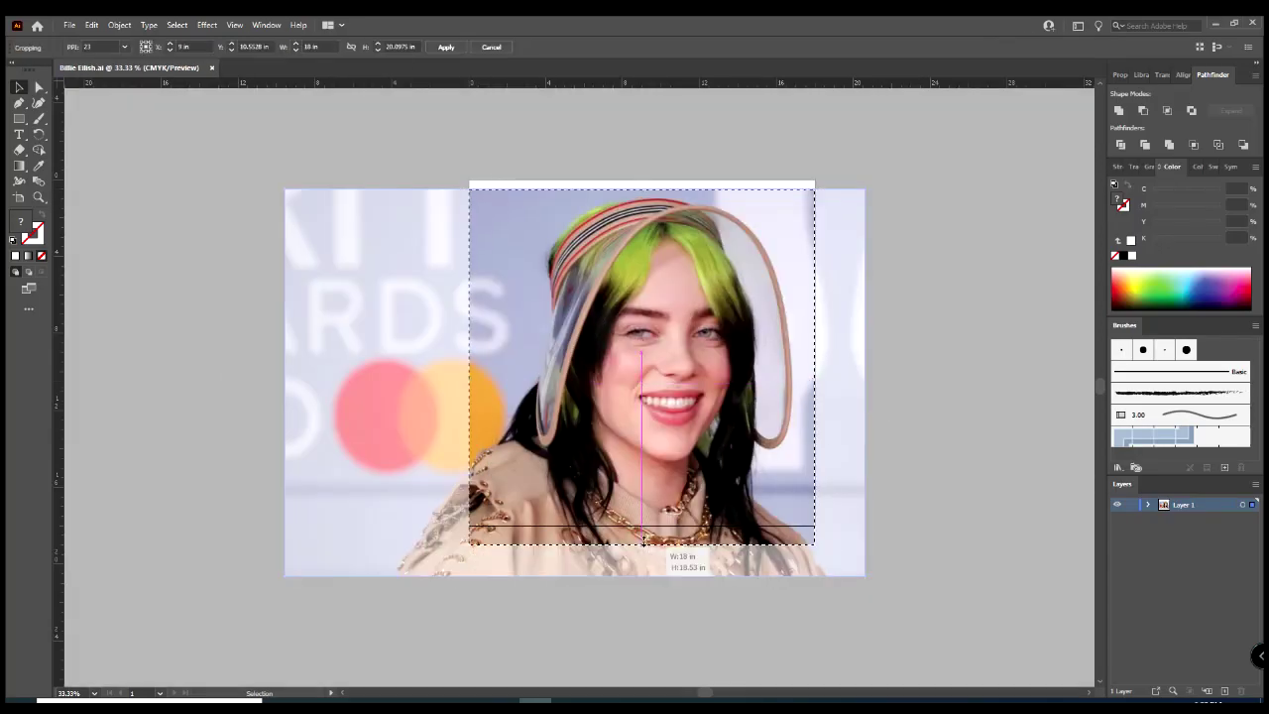
- Apply the crop so the portrait photo is trimmed to the artboard
click(446, 46)
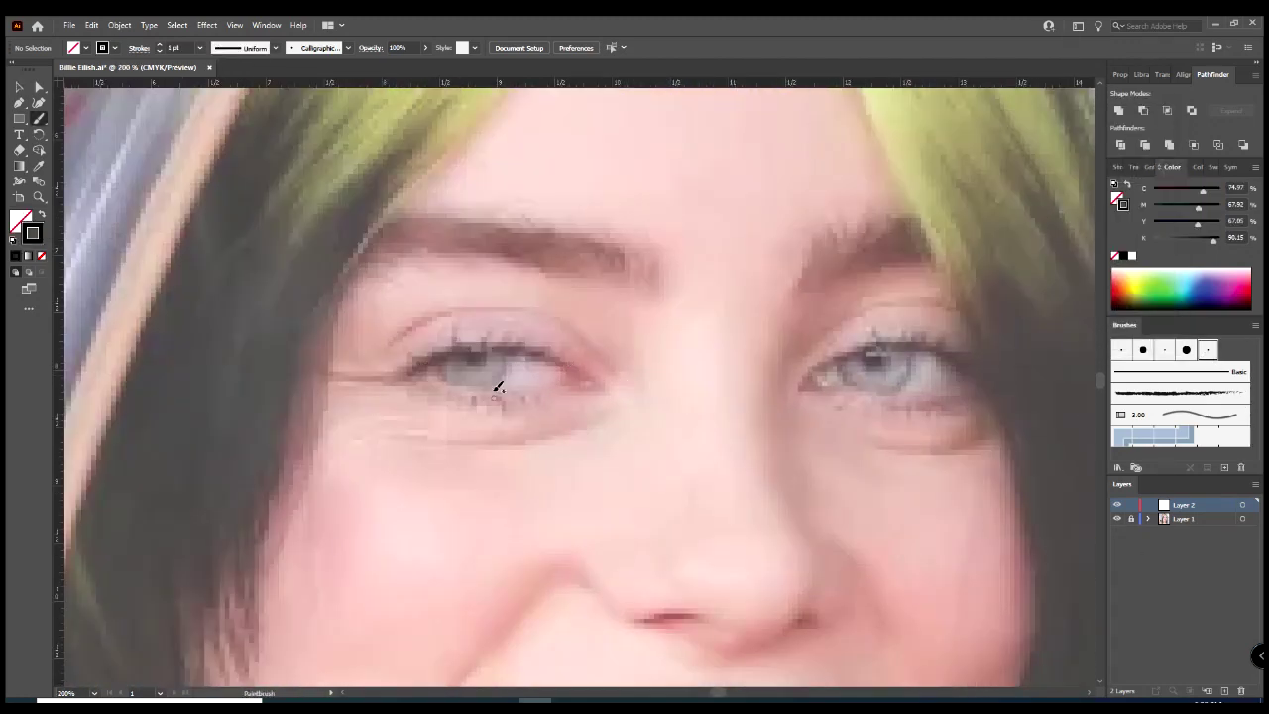
- Trace the right eye's upper lid and the nose in black, undoing shaky strokes
key(ctrl+z)
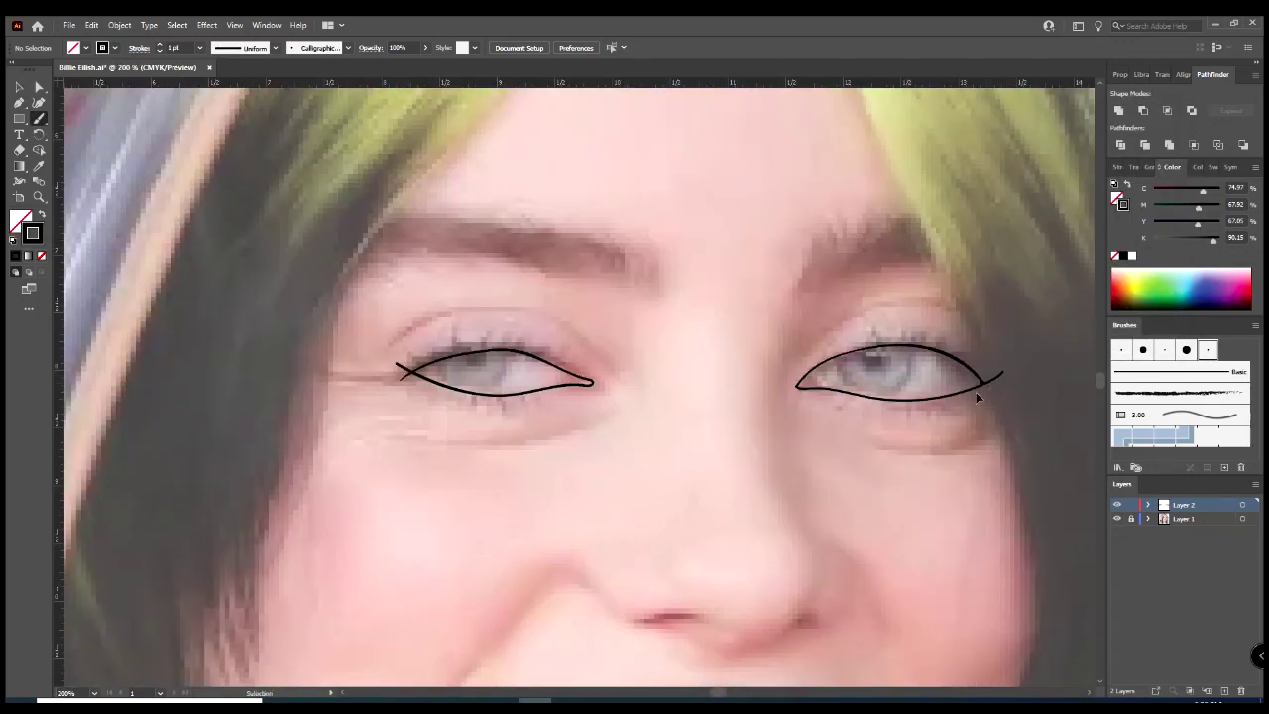
key(ctrl+minus)
drag(881, 375, 750, 384)
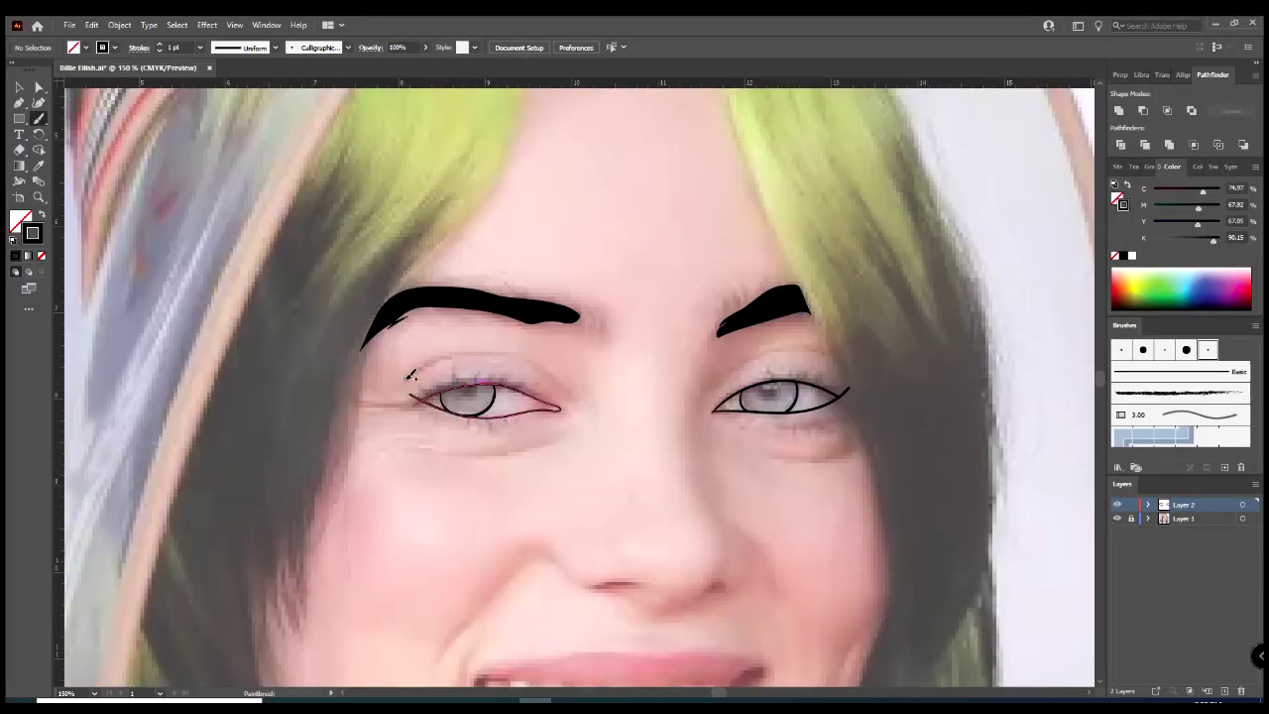
scroll(562, 364, down, 5)
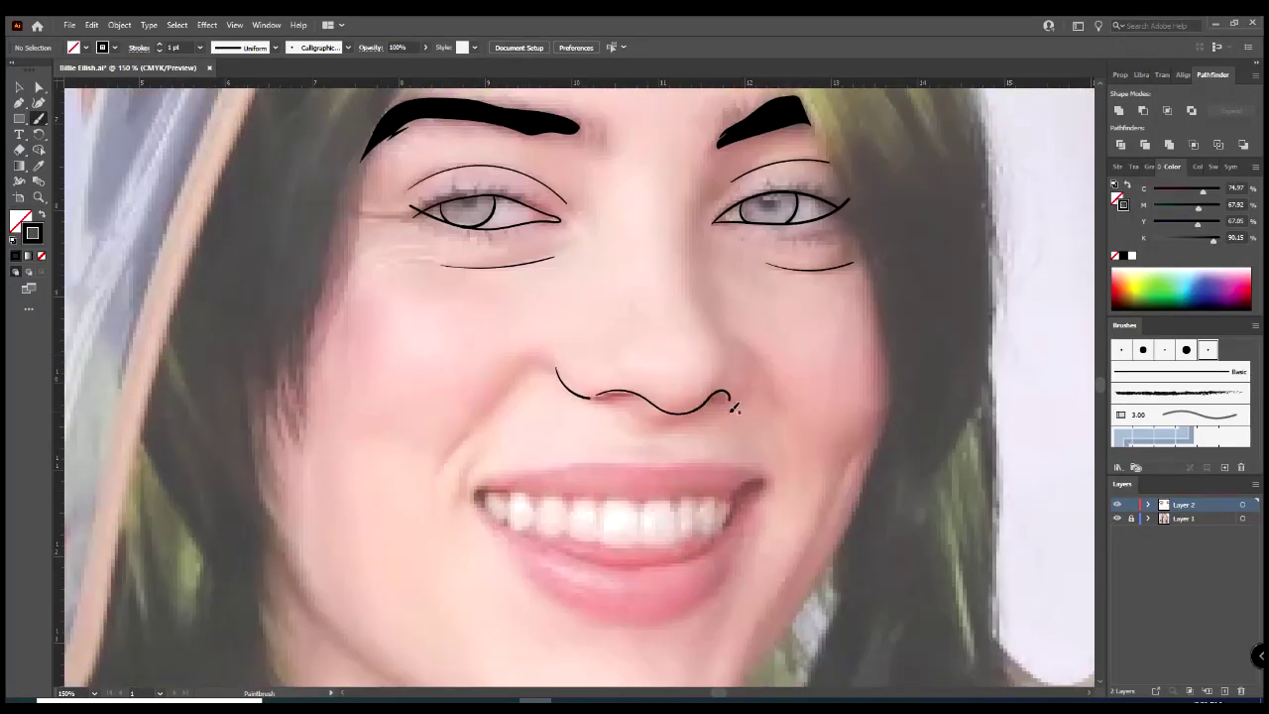
key(ctrl+z)
key(ctrl+minus)
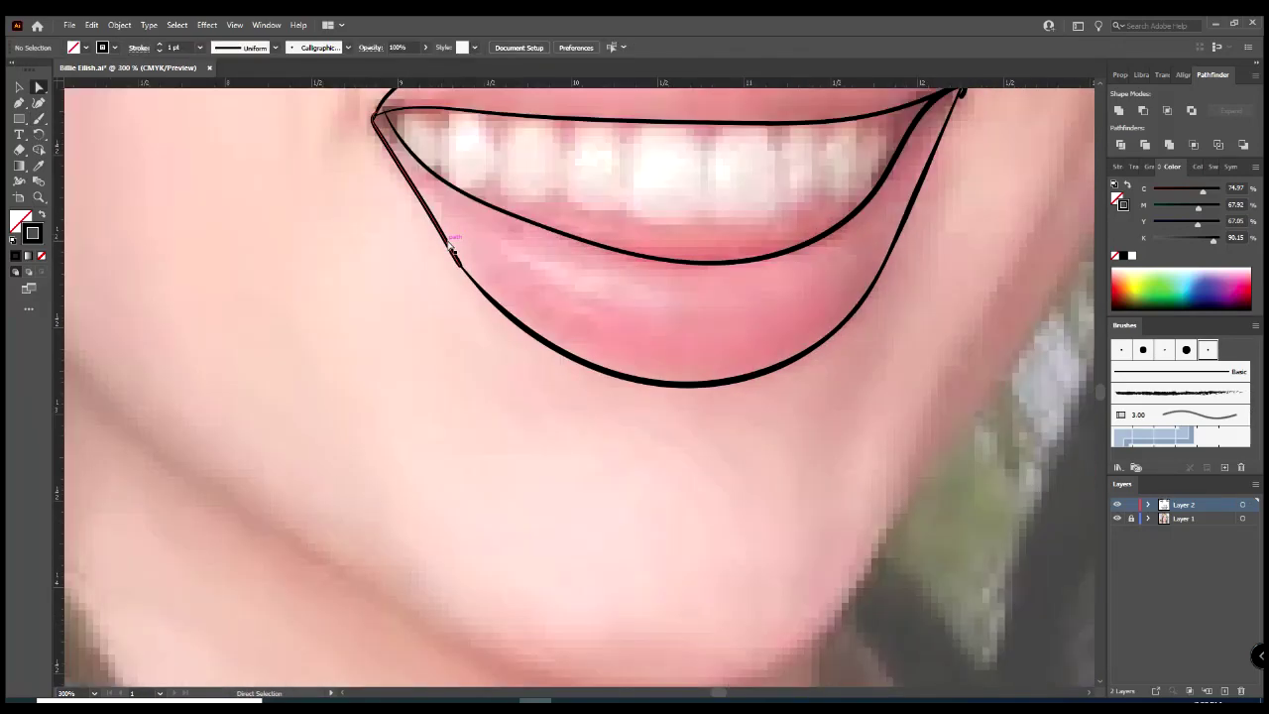
- Reshape the right corner of the lip outline by moving its anchor
key(Delete)
scroll(374, 144, up, 1)
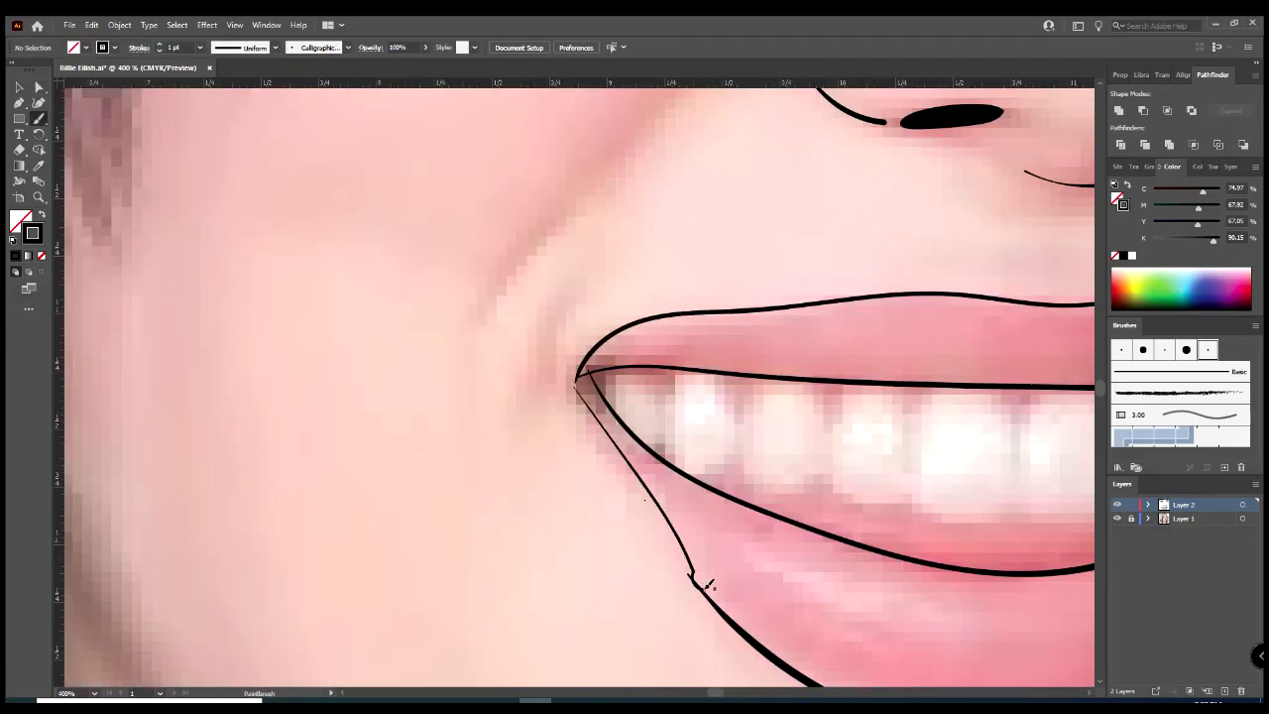
key(ctrl+minus)
key(ctrl+minus)
key(ctrl+minus)
key(ctrl+plus)
key(ctrl+plus)
key(a)
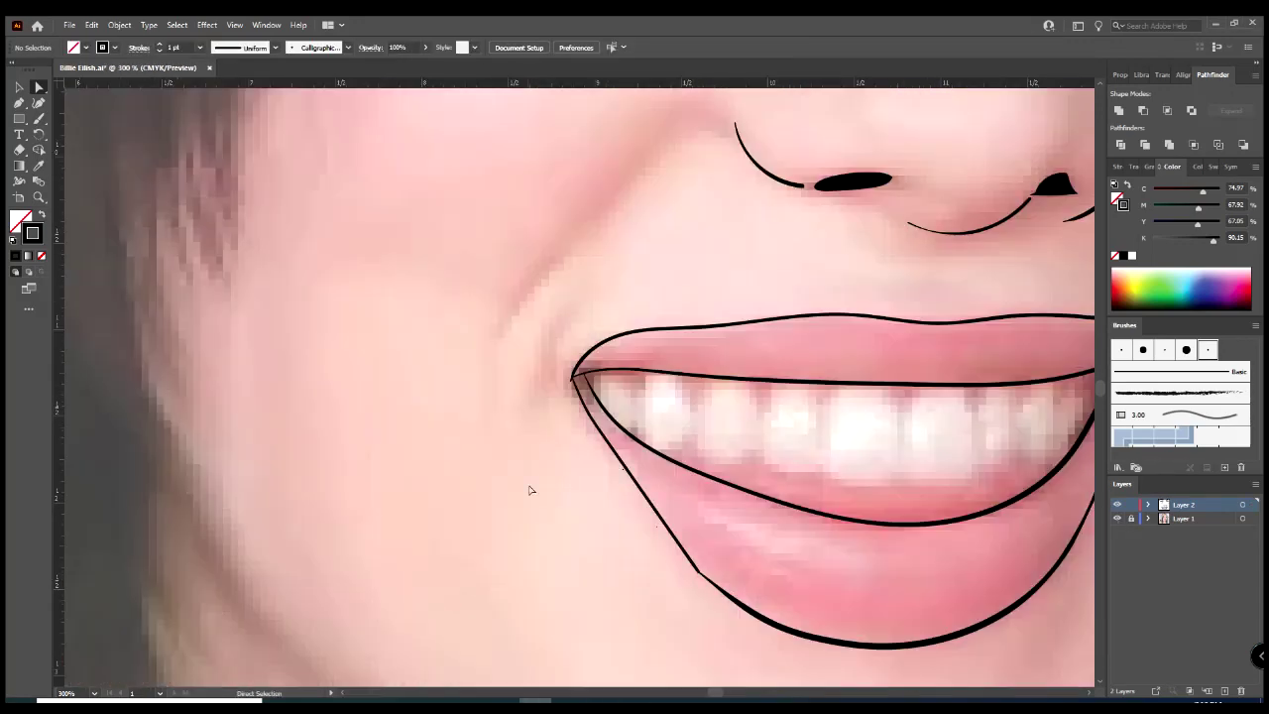
scroll(530, 490, right, 3)
drag(922, 347, 935, 349)
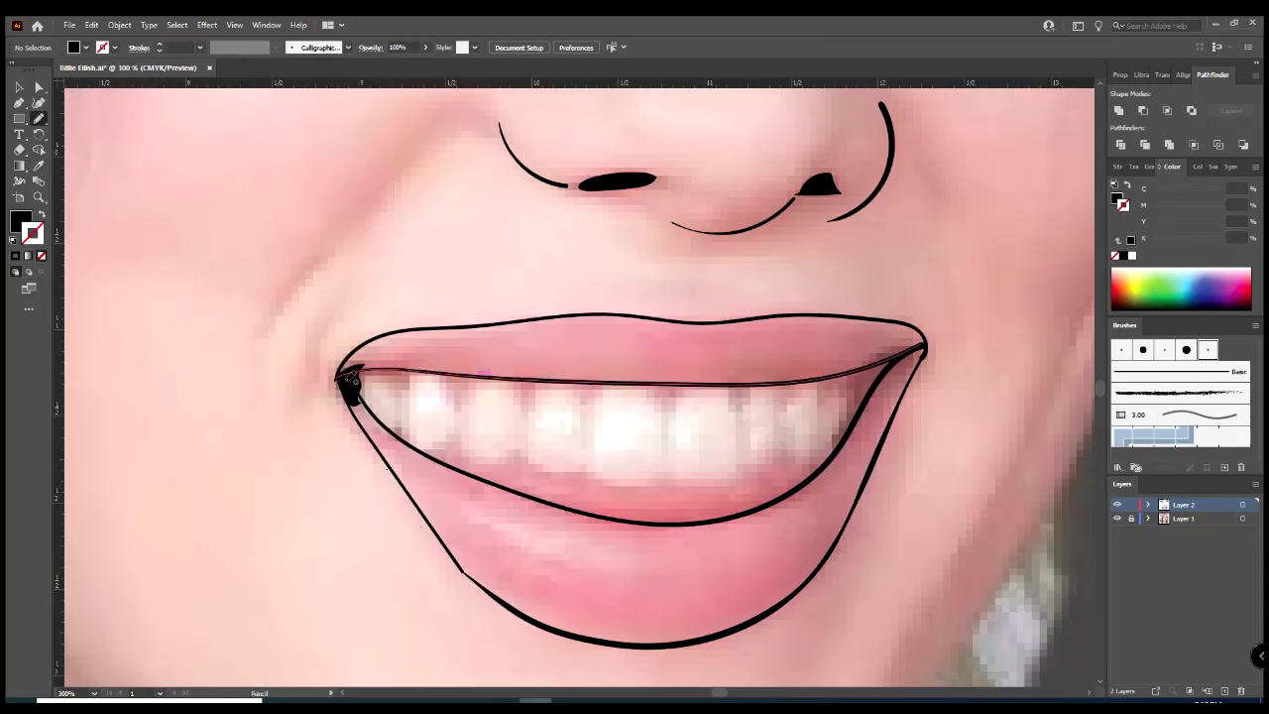
key(ctrl+minus)
key(ctrl+minus)
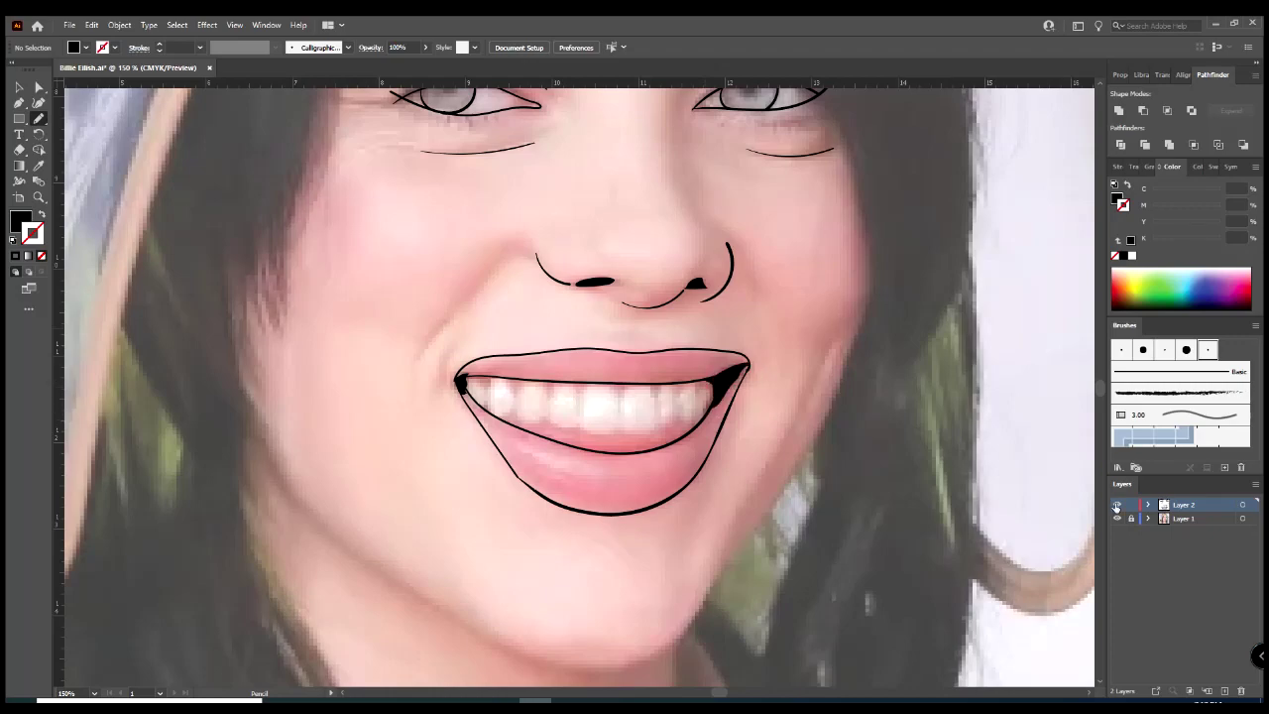
key(ctrl+0)
key(ctrl+plus)
key(ctrl+plus)
key(ctrl+plus)
- Fill the right mouth corner with solid black
key(b)
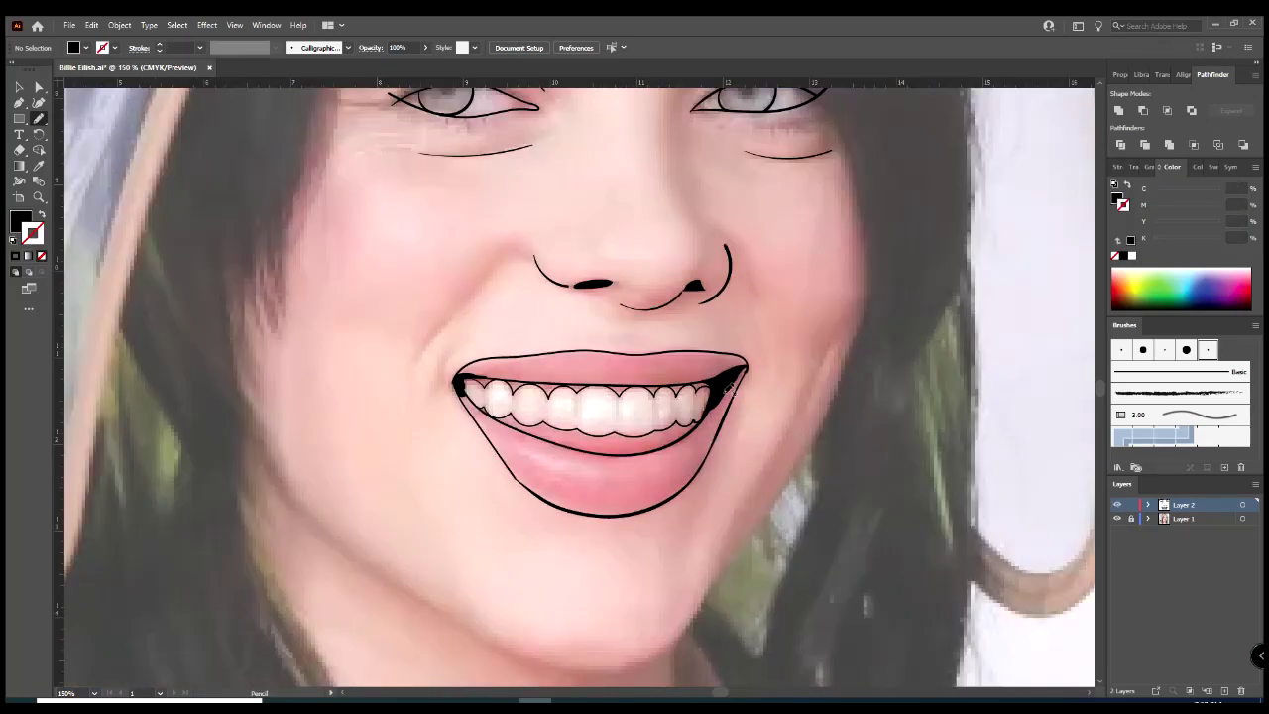
drag(729, 389, 733, 378)
key(b)
key(shift+x)
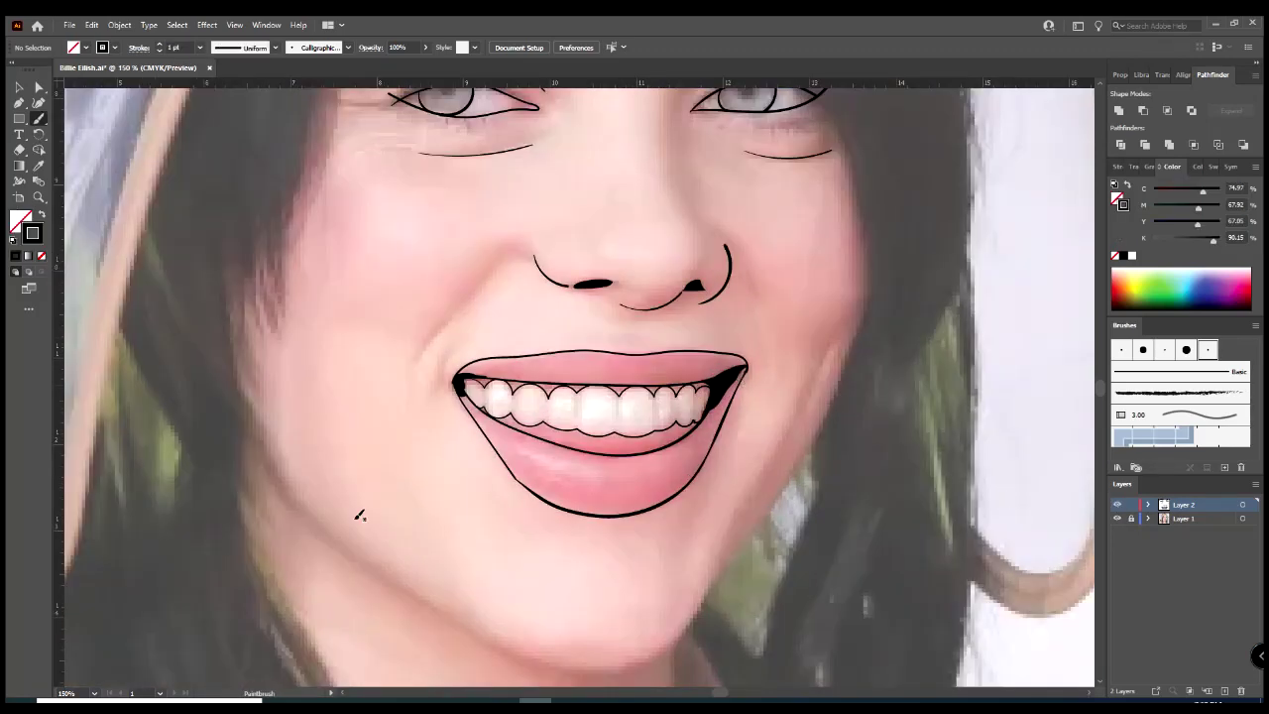
key(ctrl+0)
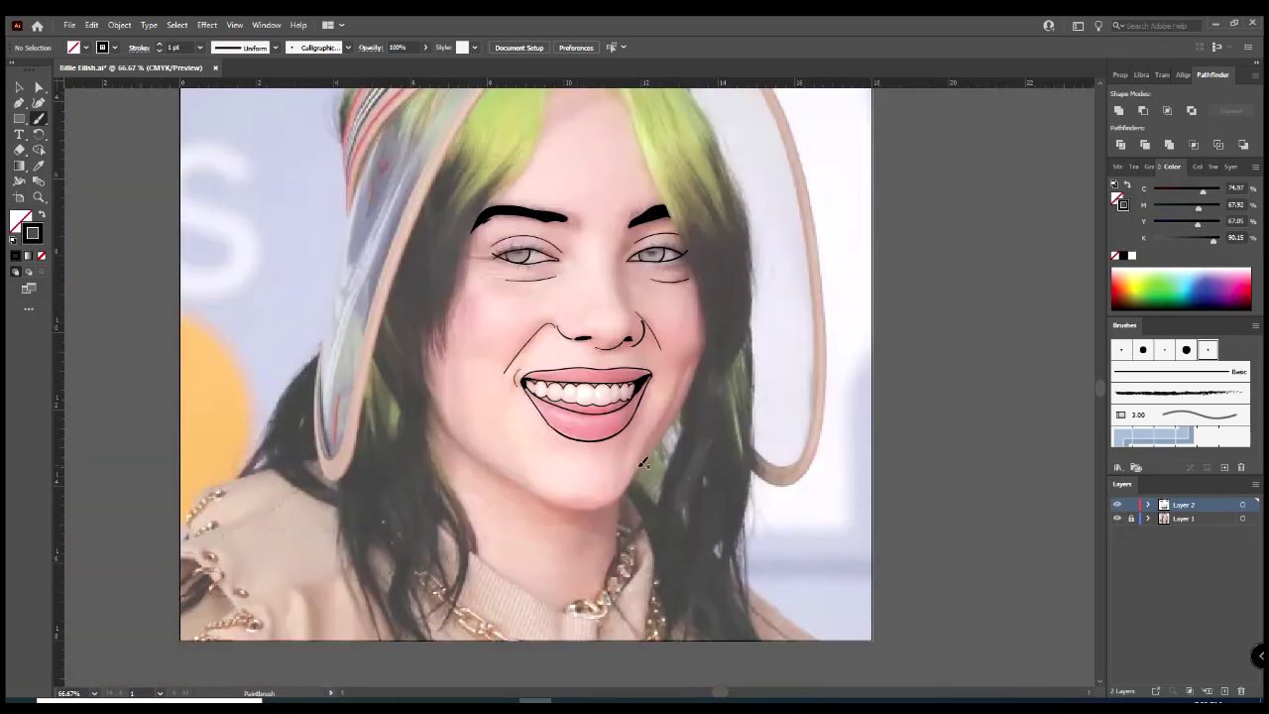
- Trace the left-cheek jawline and the left edge of the hair
key(ctrl+z)
key(ctrl+1)
drag(357, 281, 429, 364)
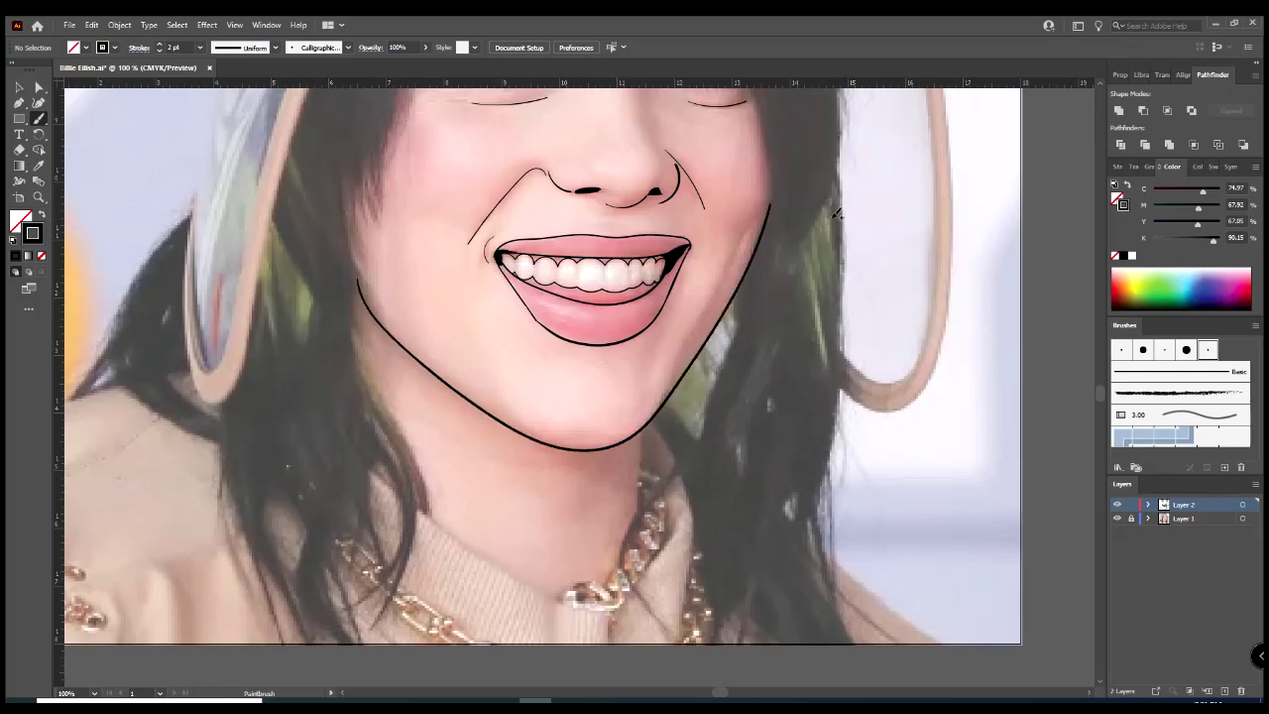
key(ctrl+0)
key(ctrl+1)
drag(247, 334, 226, 386)
key(ctrl+plus)
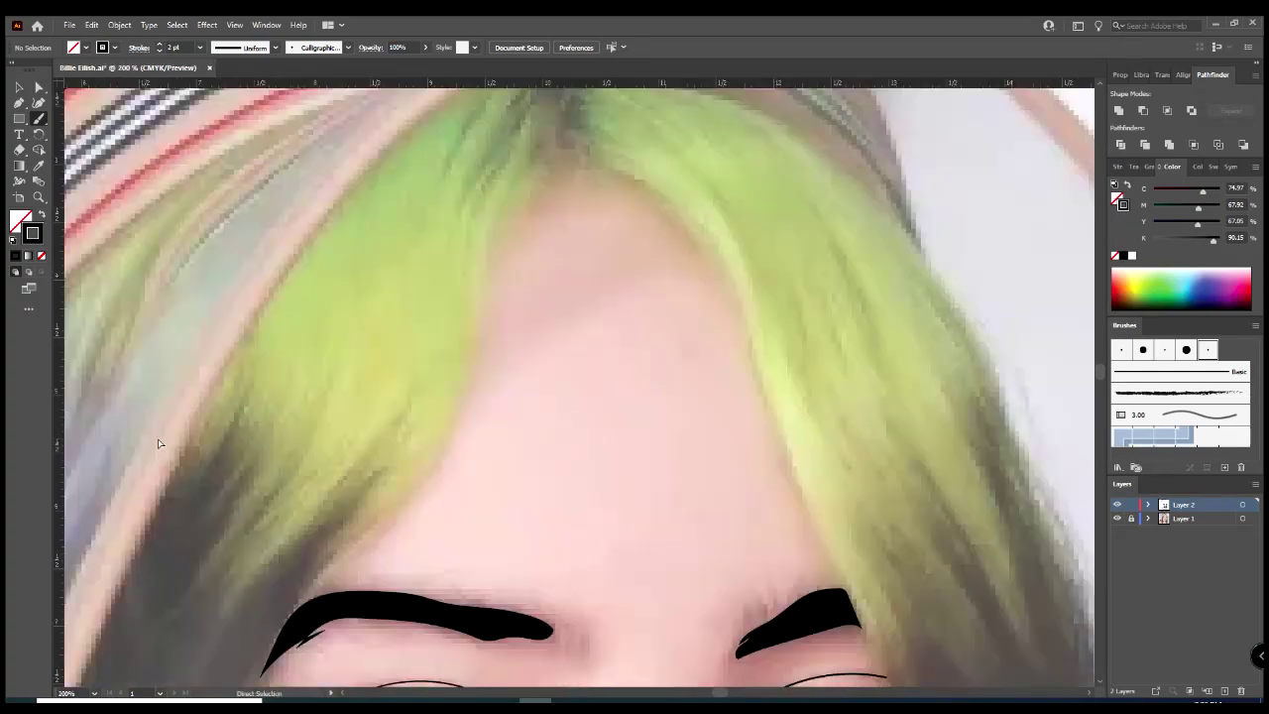
key(ctrl+plus)
drag(510, 327, 508, 654)
key(ctrl+0)
key(ctrl+1)
- Draw the outer headband curve along the top of the hat with the Pen
key(ctrl+plus)
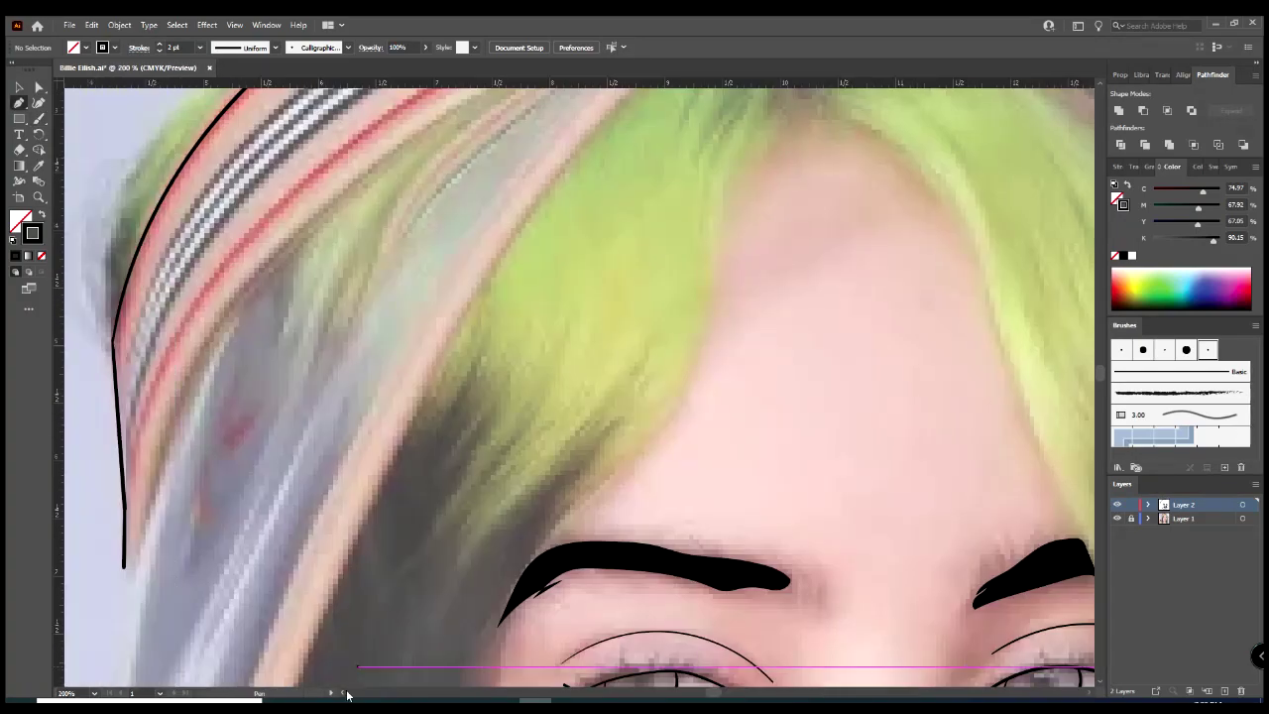
scroll(363, 271, up, 5)
key(p)
drag(1053, 189, 1001, 195)
scroll(960, 227, right, 3)
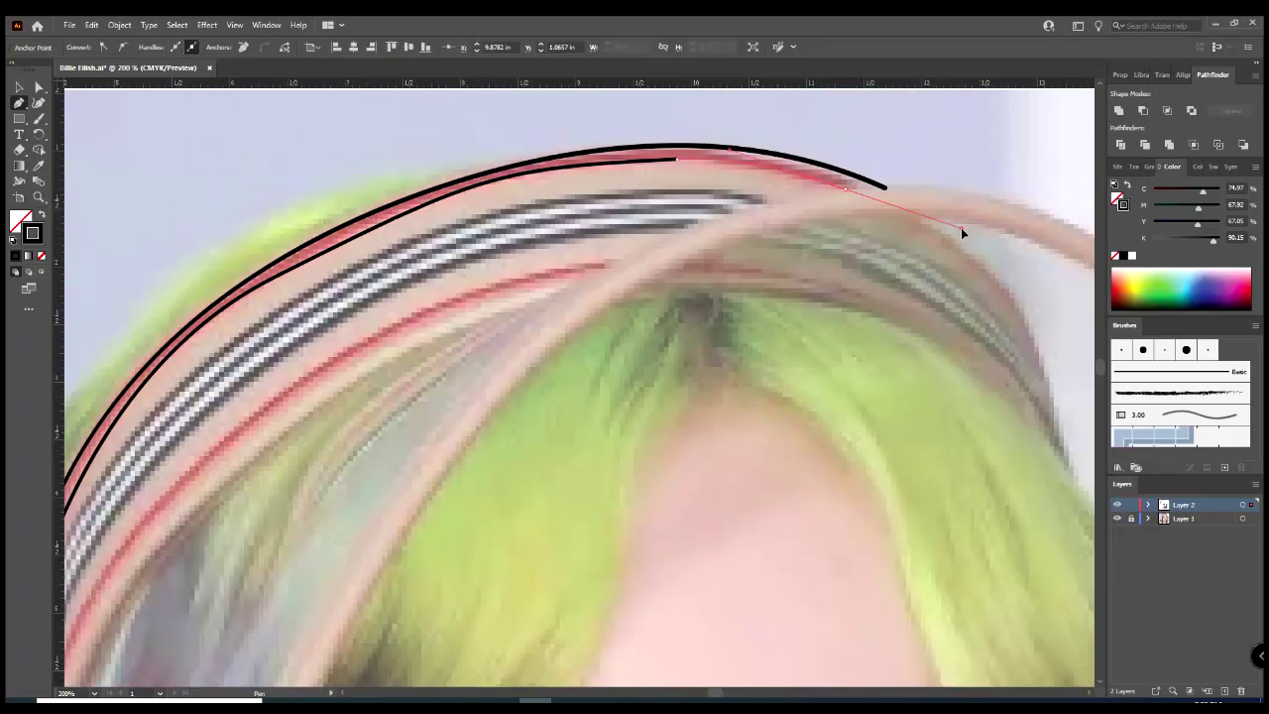
key(a)
click(885, 199)
key(ctrl+0)
key(p)
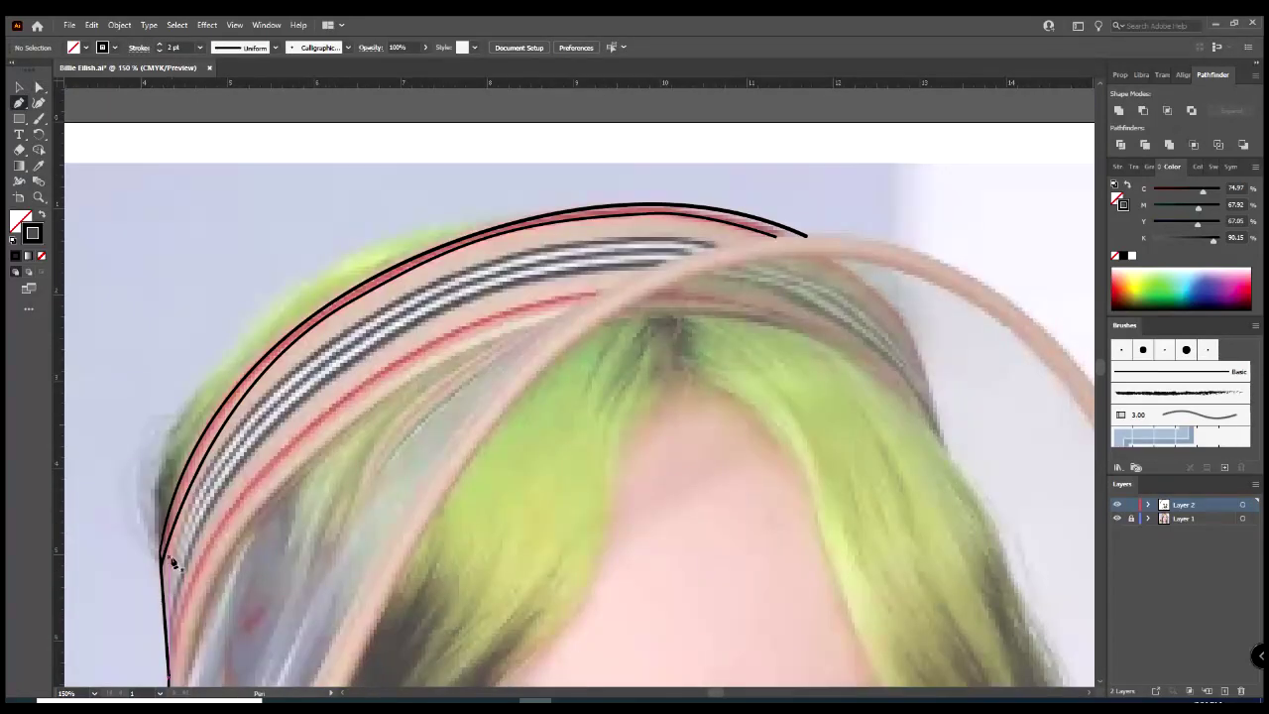
scroll(662, 333, up, 3)
scroll(748, 605, down, 1)
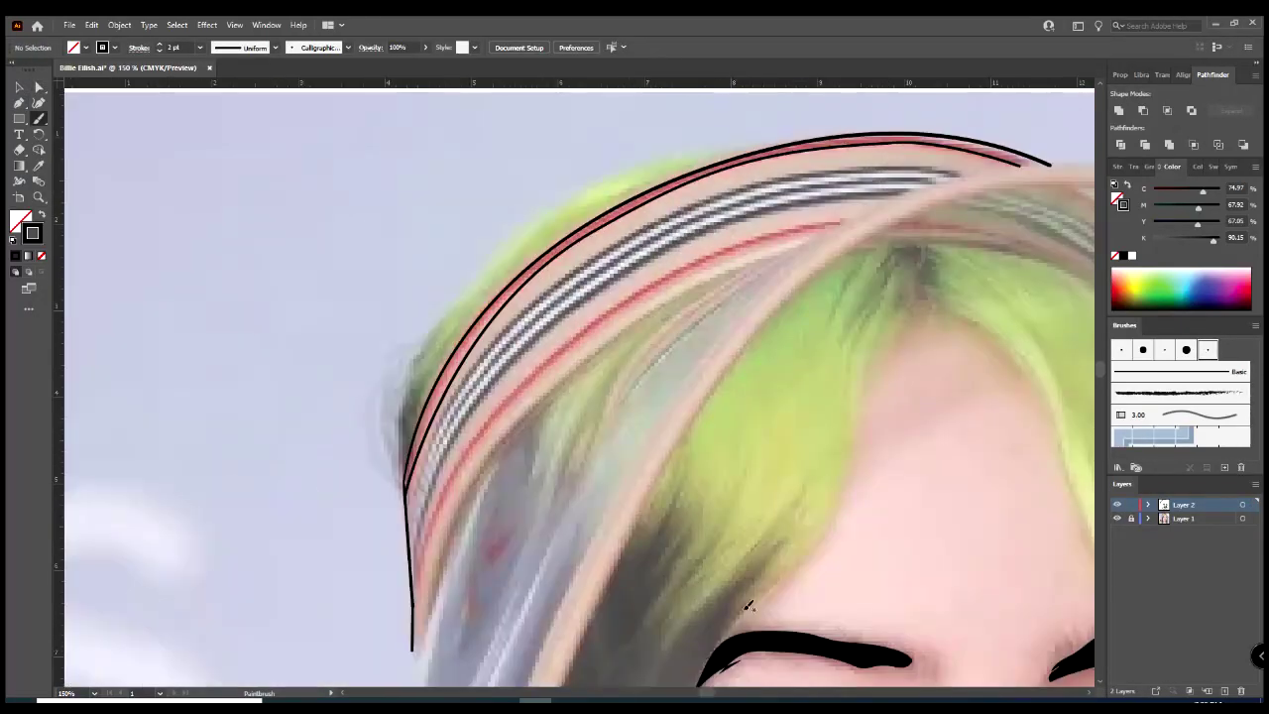
- Paint three curved black stripes along the headband and adjust an outline anchor
drag(431, 442, 967, 173)
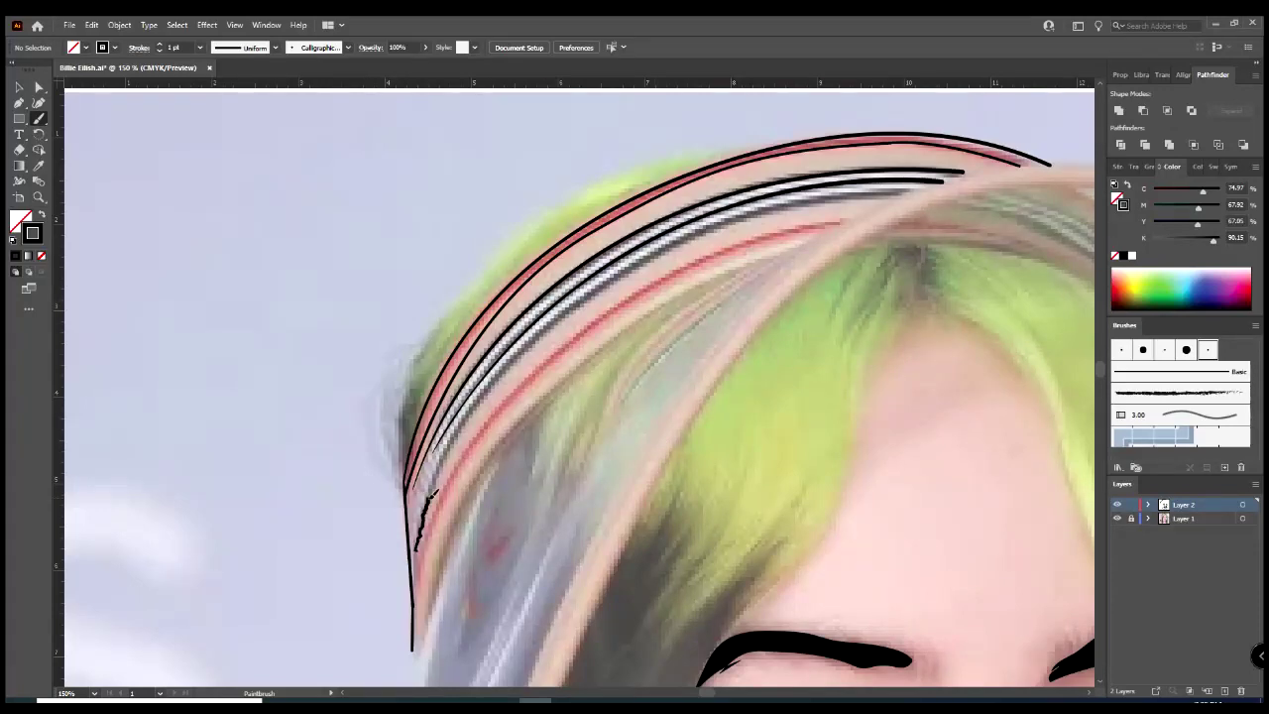
drag(783, 204, 907, 193)
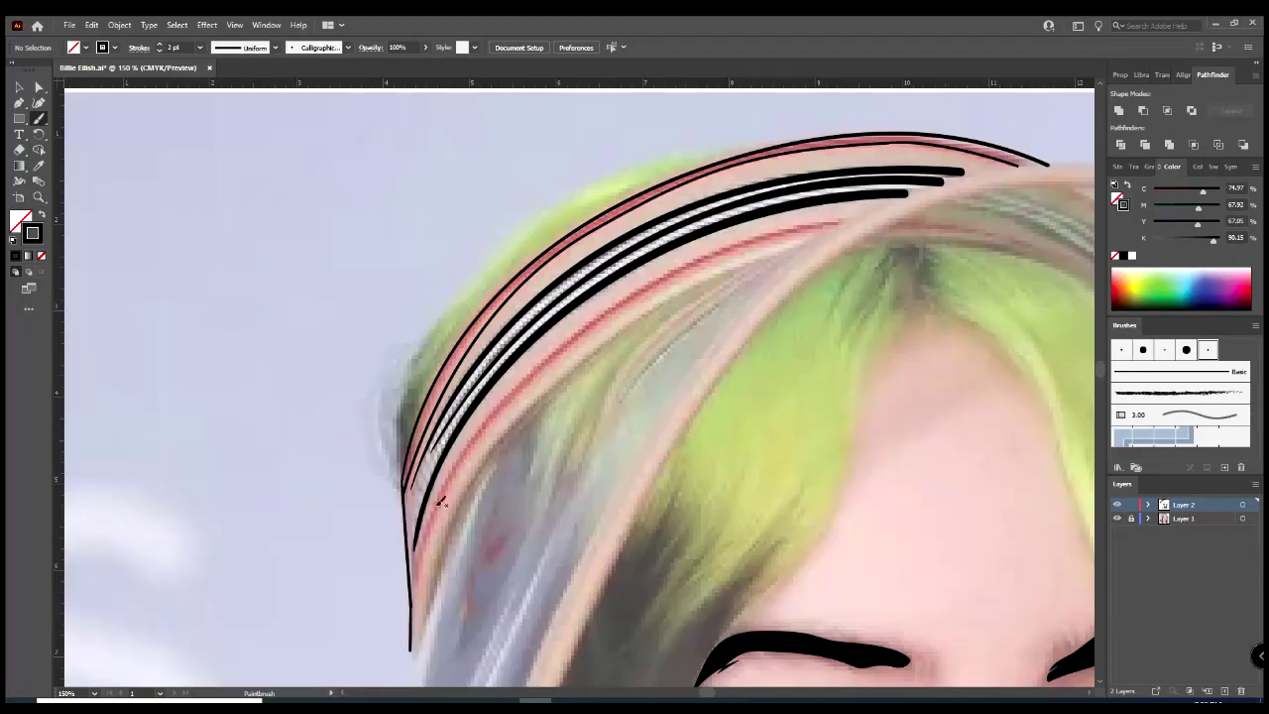
drag(413, 554, 515, 385)
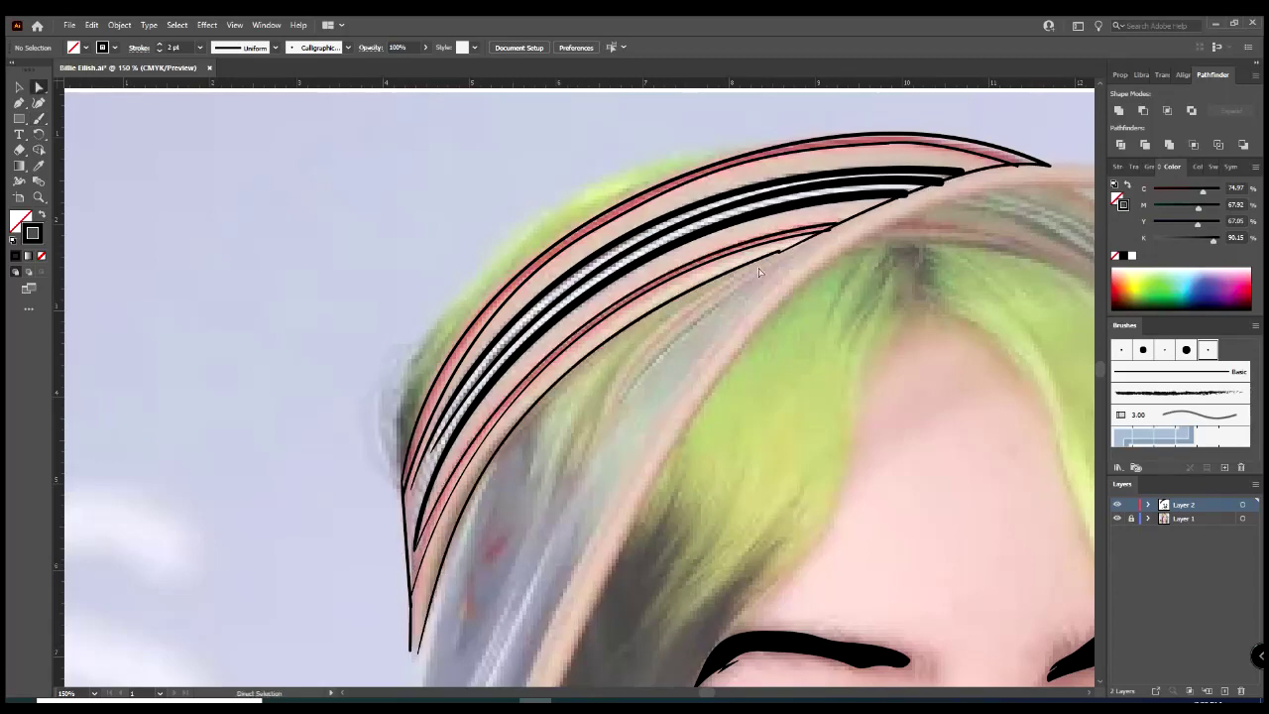
scroll(758, 270, up, 5)
click(462, 425)
scroll(673, 507, down, 5)
key(v)
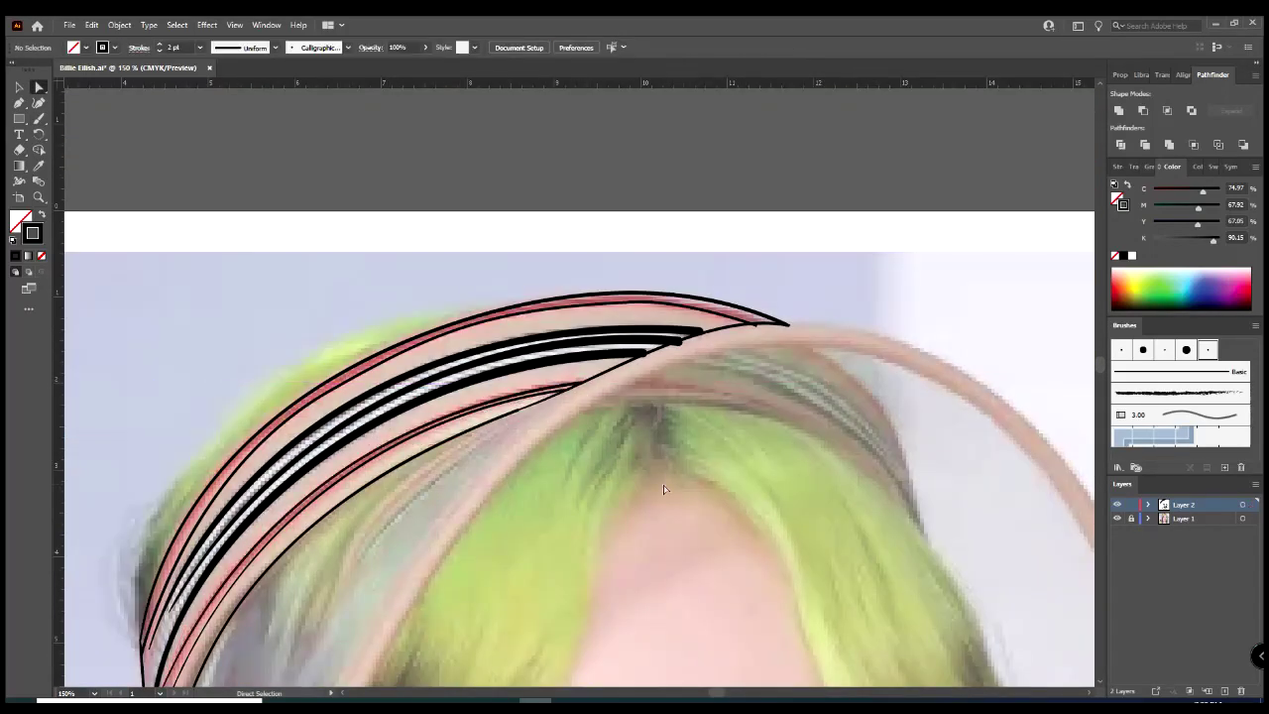
scroll(595, 387, up, 2)
scroll(694, 327, down, 4)
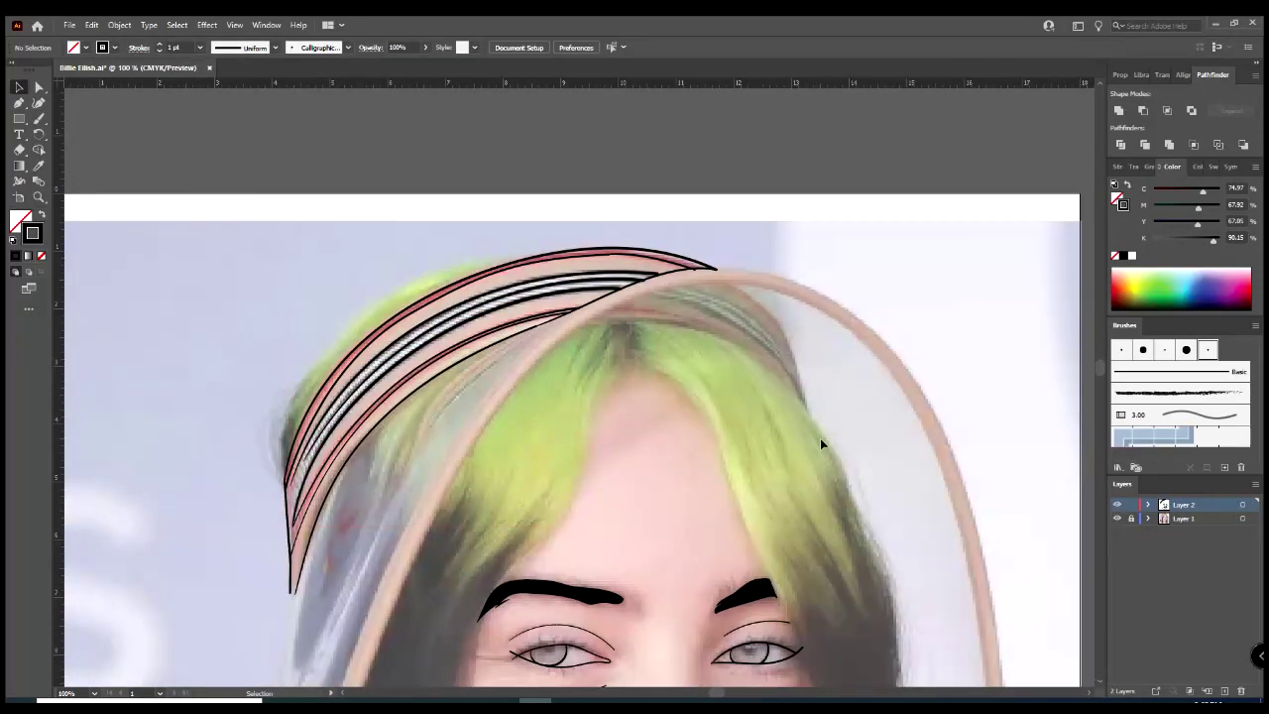
- Start the hood outline with curved points down to its lower-left edge
scroll(644, 298, up, 3)
scroll(822, 210, up, 2)
key(a)
scroll(865, 205, down, 3)
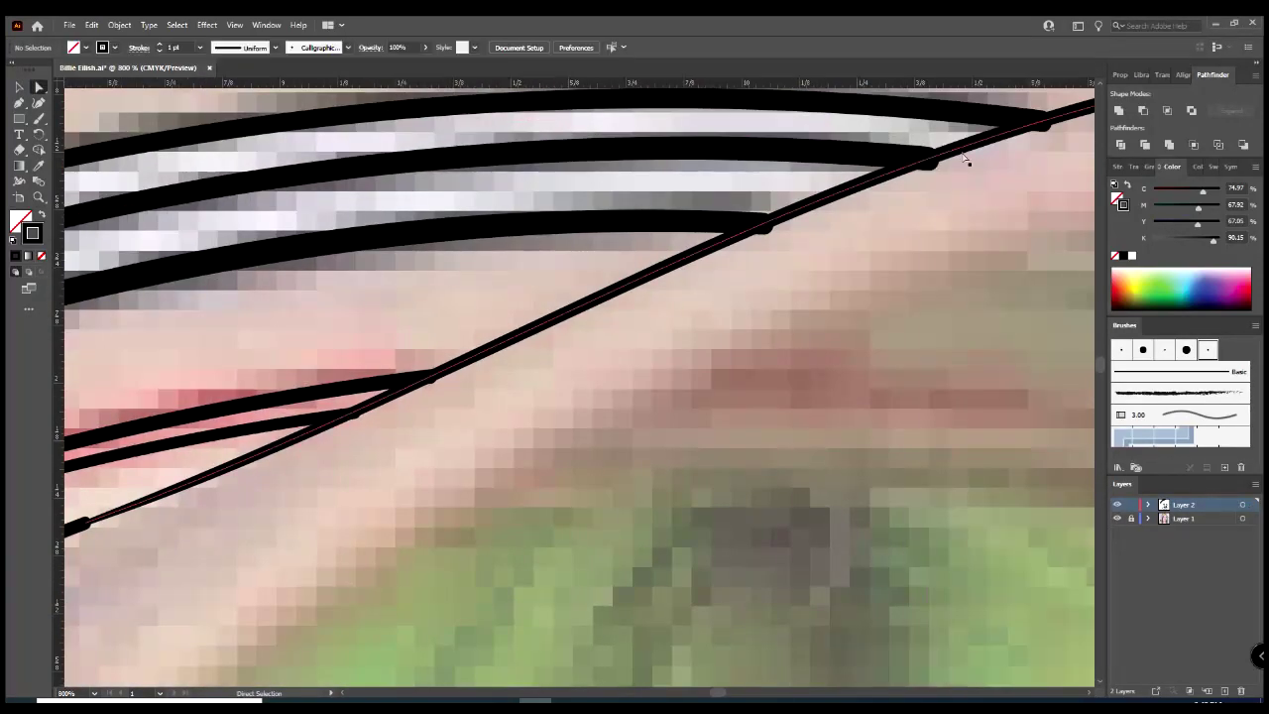
scroll(760, 320, down, 3)
key(p)
drag(690, 424, 802, 585)
scroll(820, 641, up, 1)
scroll(820, 641, down, 2)
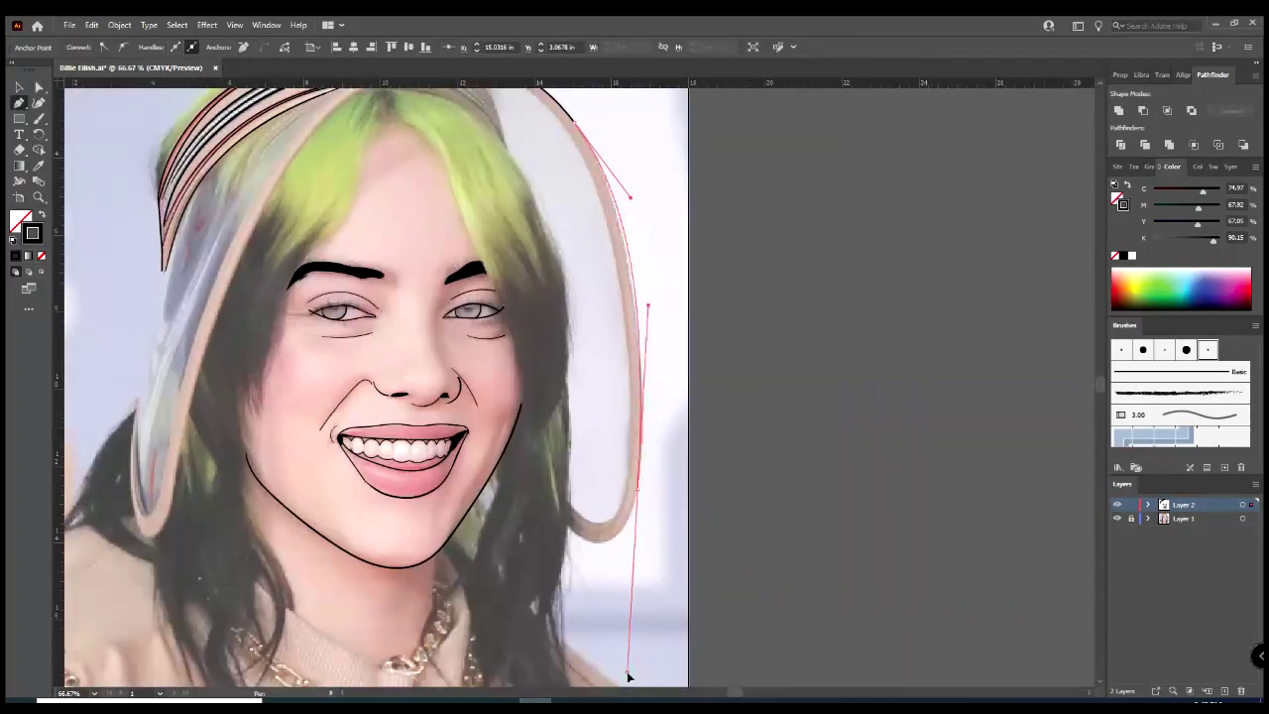
scroll(396, 446, up, 4)
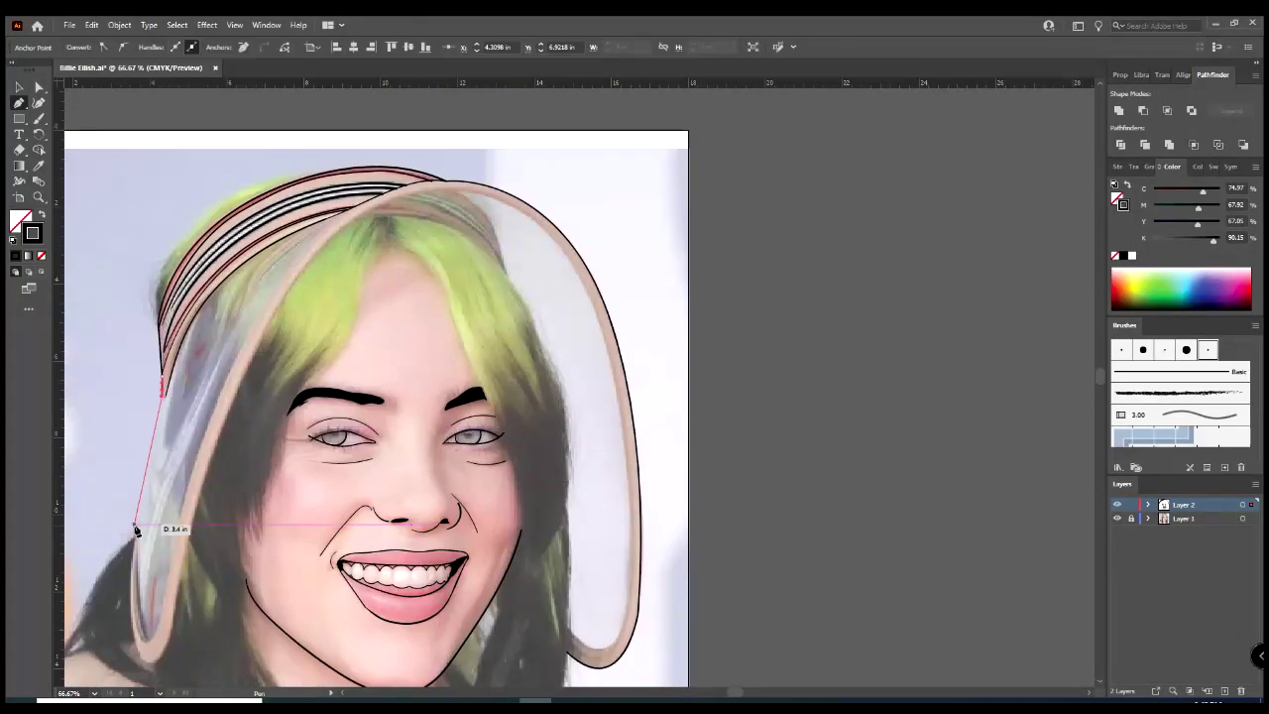
scroll(139, 555, down, 1)
drag(146, 634, 180, 646)
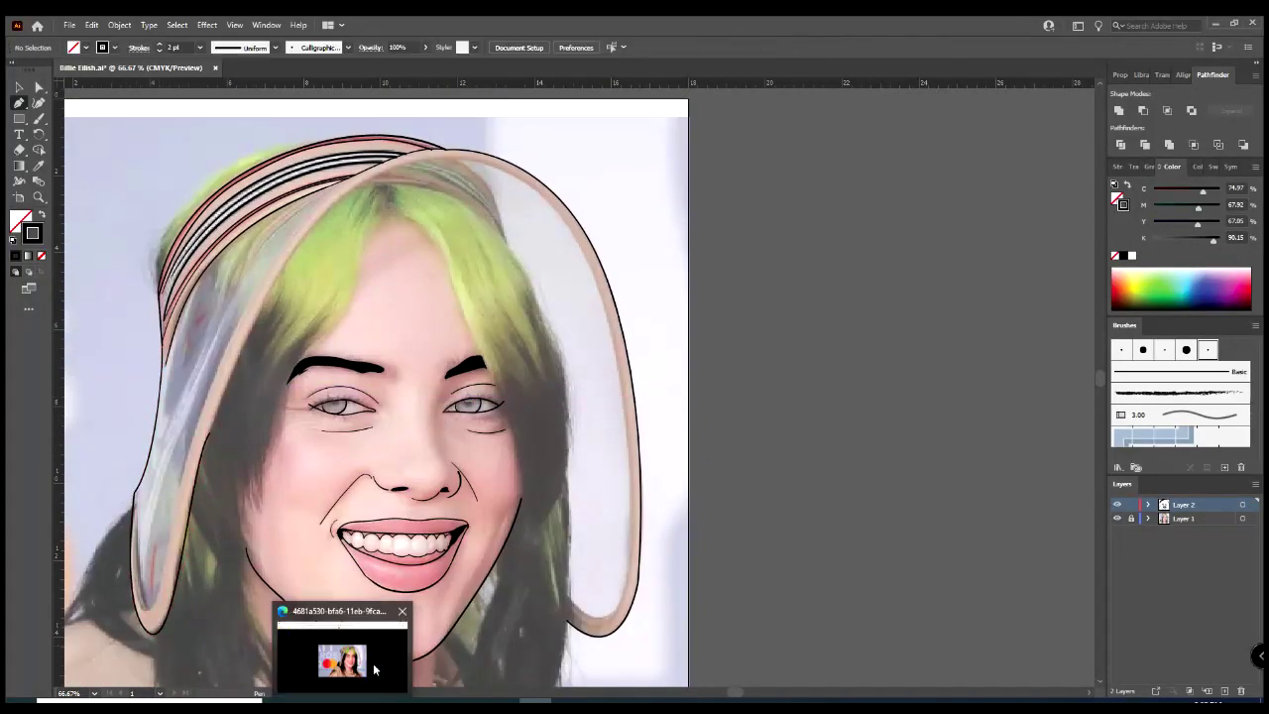
- Continue the hood outline over the top and down the right side, then finish it
drag(337, 196, 374, 231)
drag(449, 156, 509, 164)
click(571, 231)
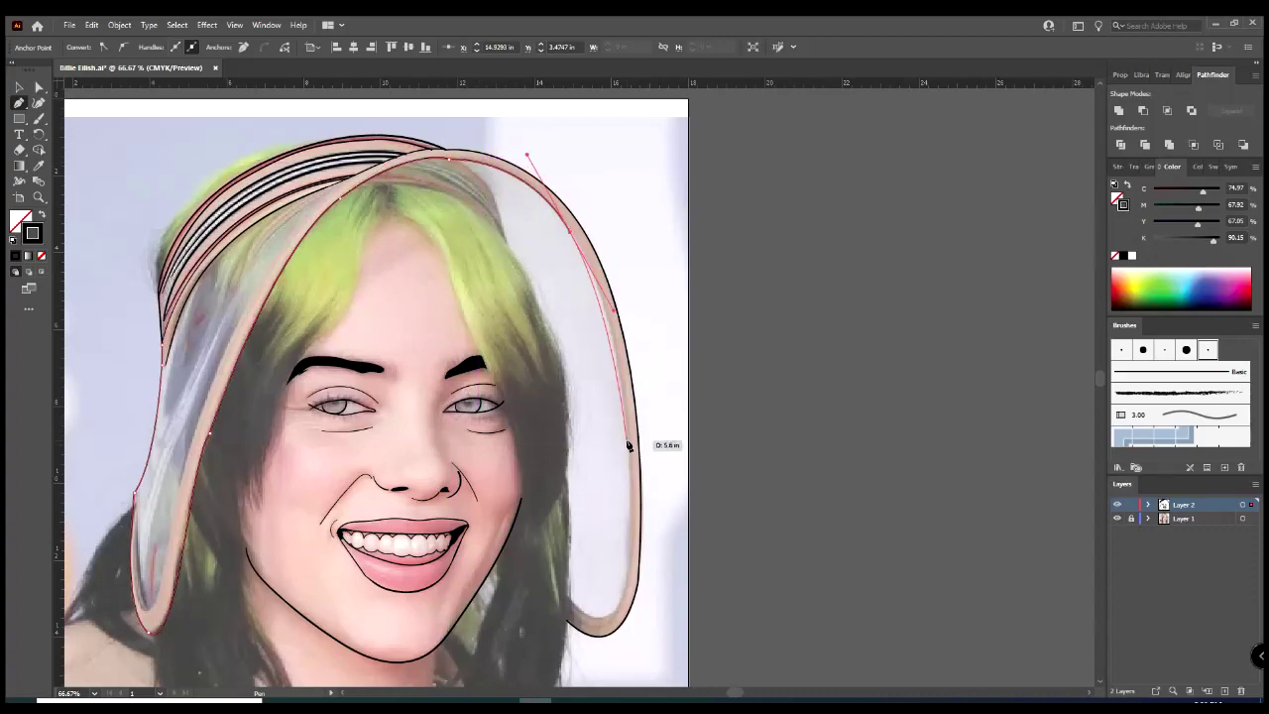
drag(599, 635, 602, 460)
key(Escape)
scroll(824, 400, left, 3)
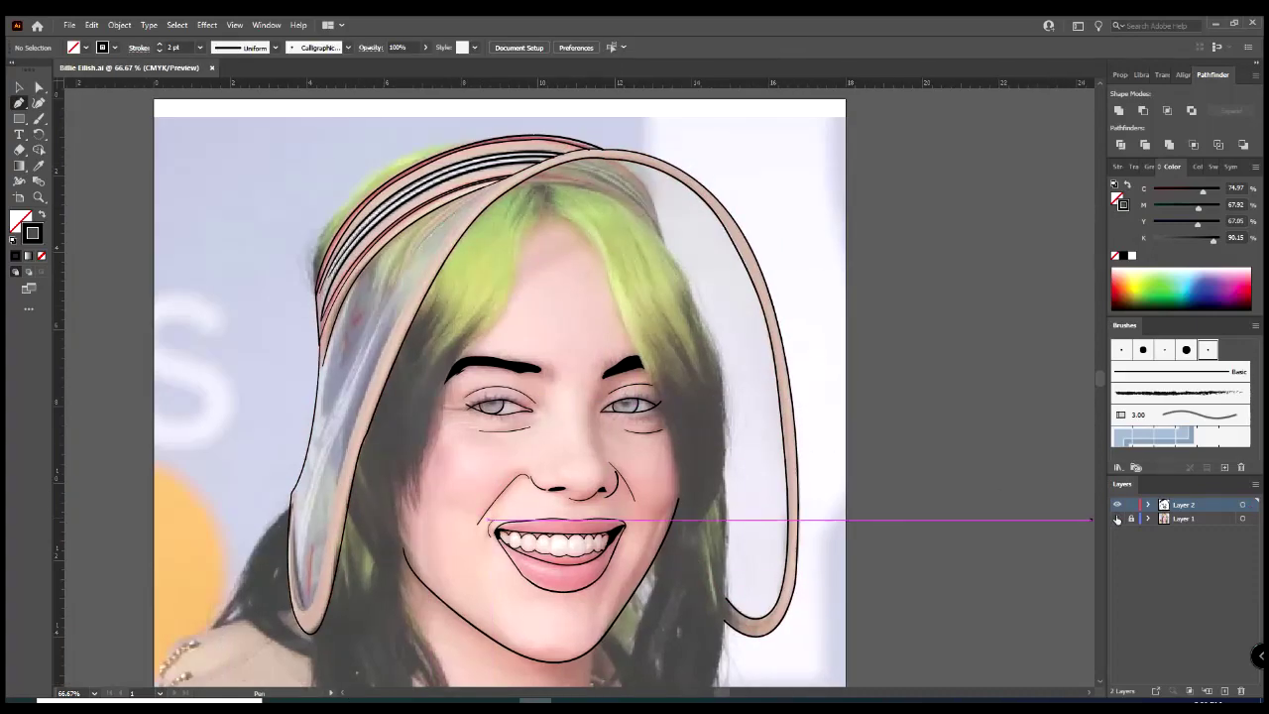
key(ctrl+plus)
- Draw a short line at the hood's top and a curved hair strand below the brim
key(ctrl+1)
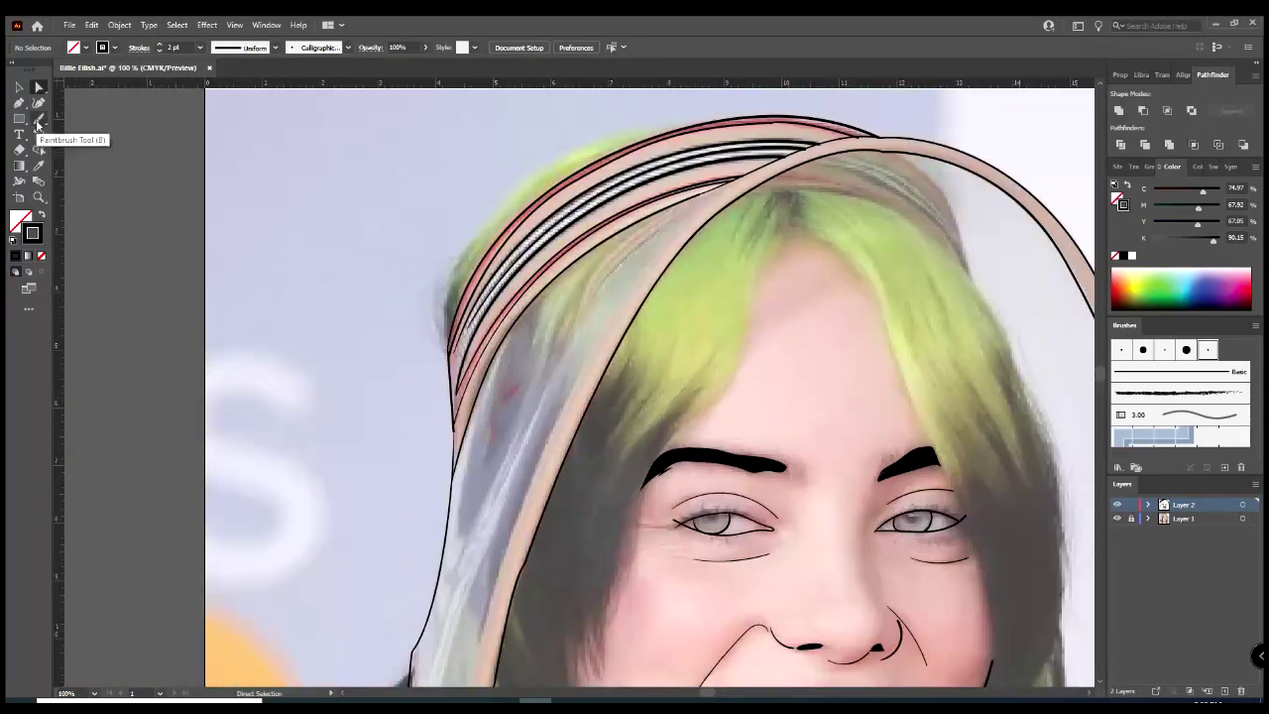
click(927, 164)
click(959, 240)
key(ctrl+plus)
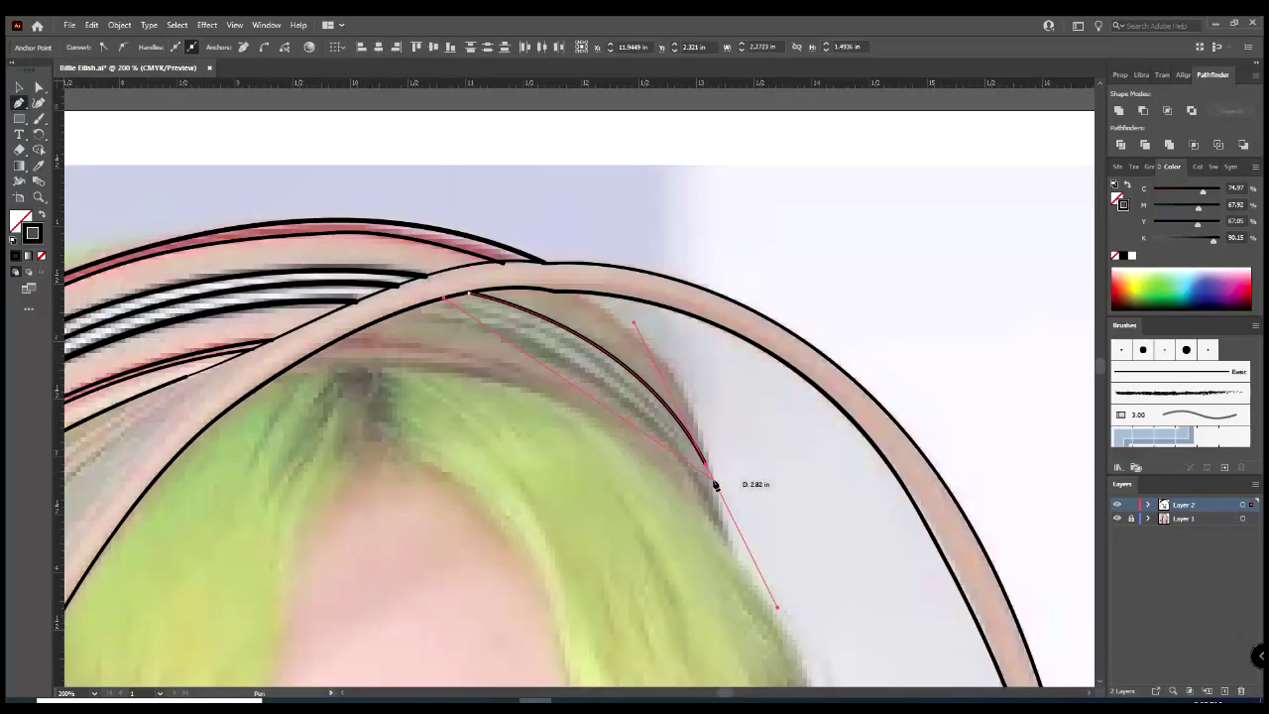
key(Escape)
scroll(411, 317, down, 2)
click(580, 190)
drag(723, 436, 793, 638)
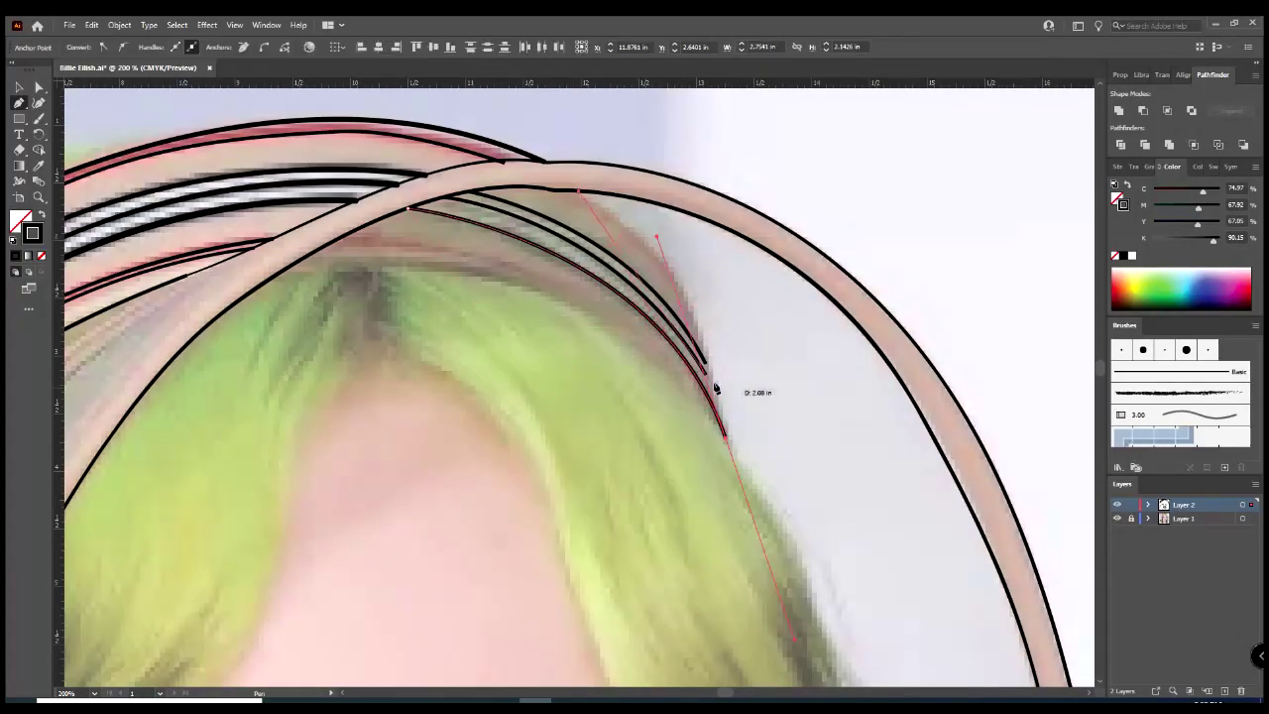
key(Escape)
- Cut the hair strand with Scissors where it crosses the hood
key(v)
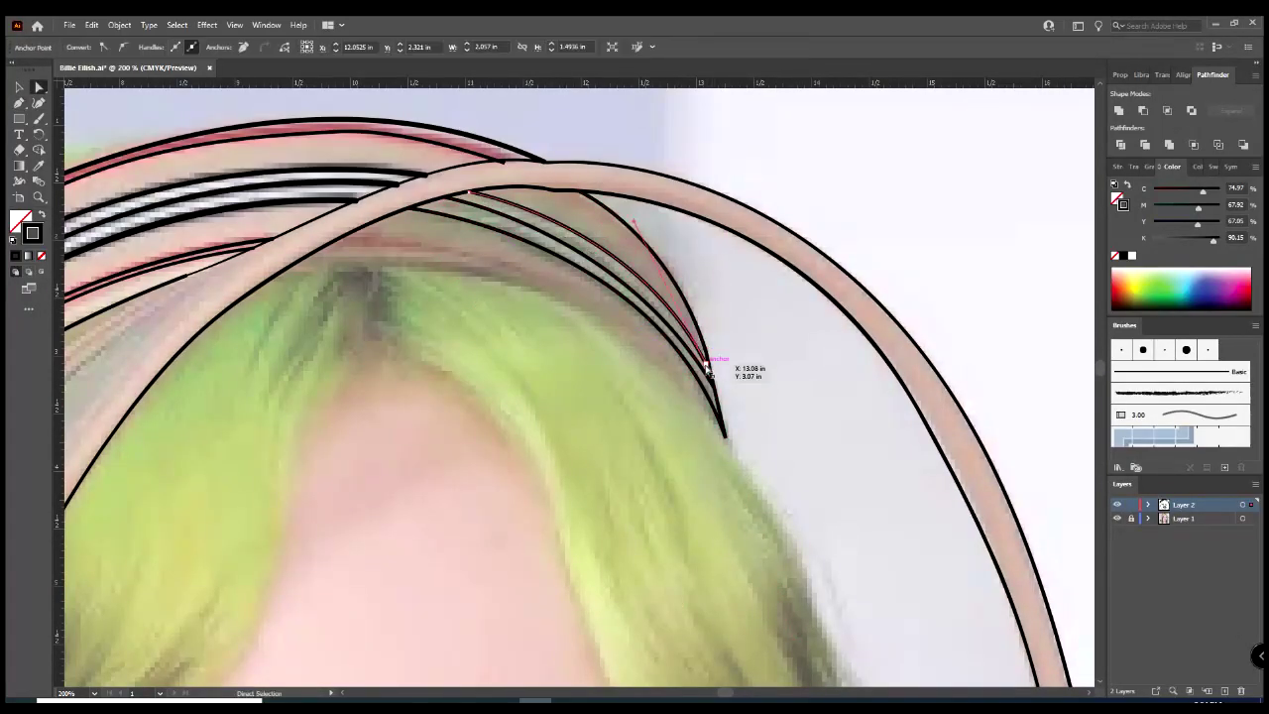
key(ctrl+plus)
key(ctrl+minus)
key(ctrl+plus)
key(ctrl+plus)
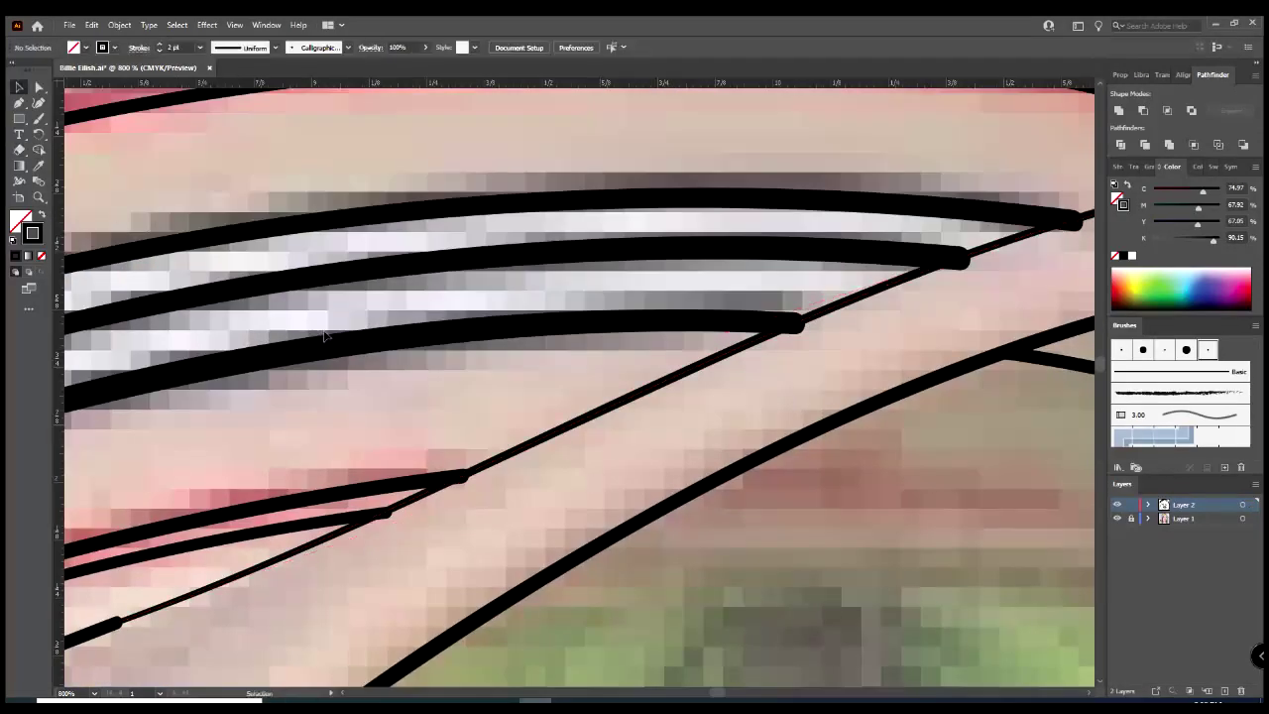
key(c)
click(799, 319)
key(a)
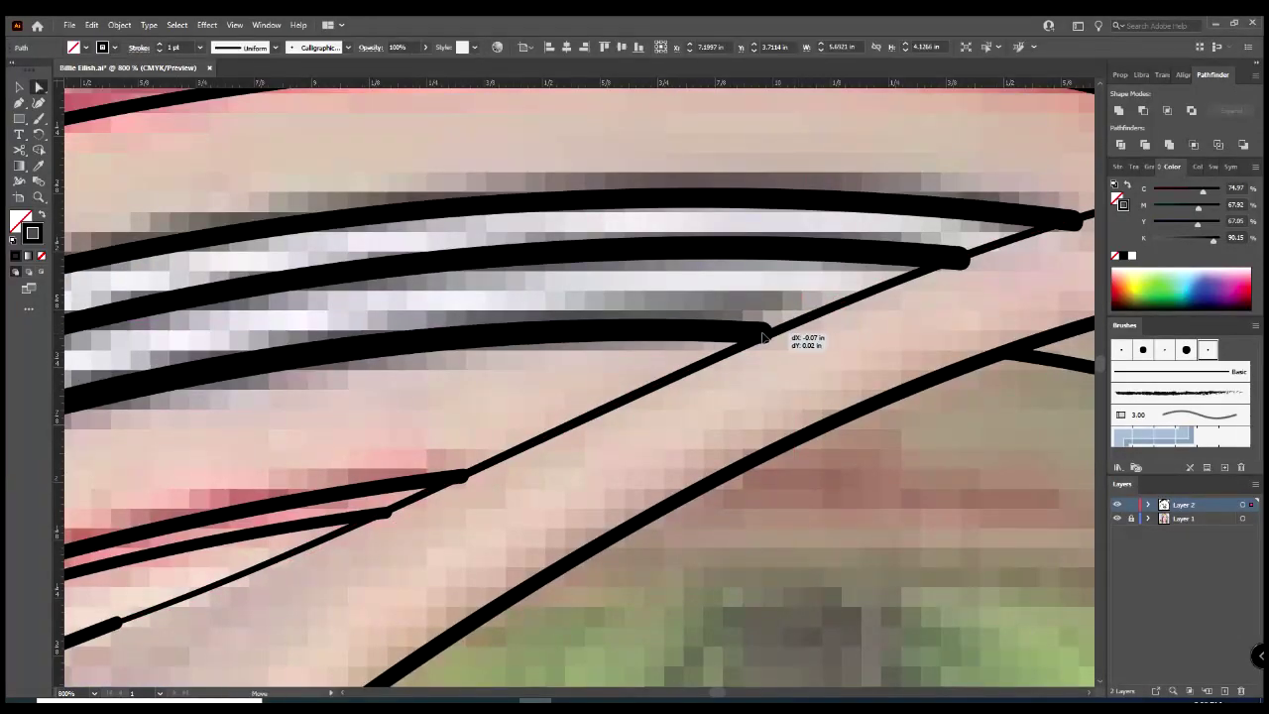
key(ctrl+plus)
key(ctrl+plus)
key(ctrl+plus)
- Extend a path from the strand's end and toggle Layer 2 to compare with the photo
key(p)
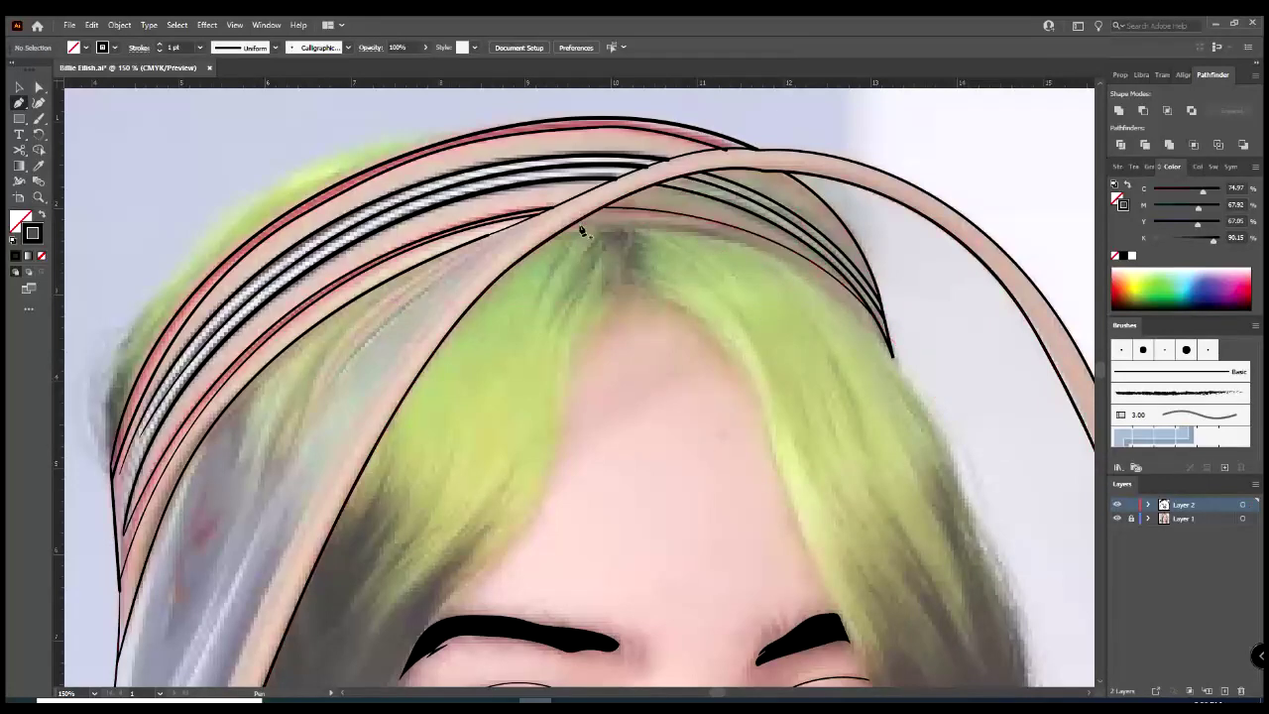
click(893, 354)
ctrl+click(969, 387)
click(1118, 506)
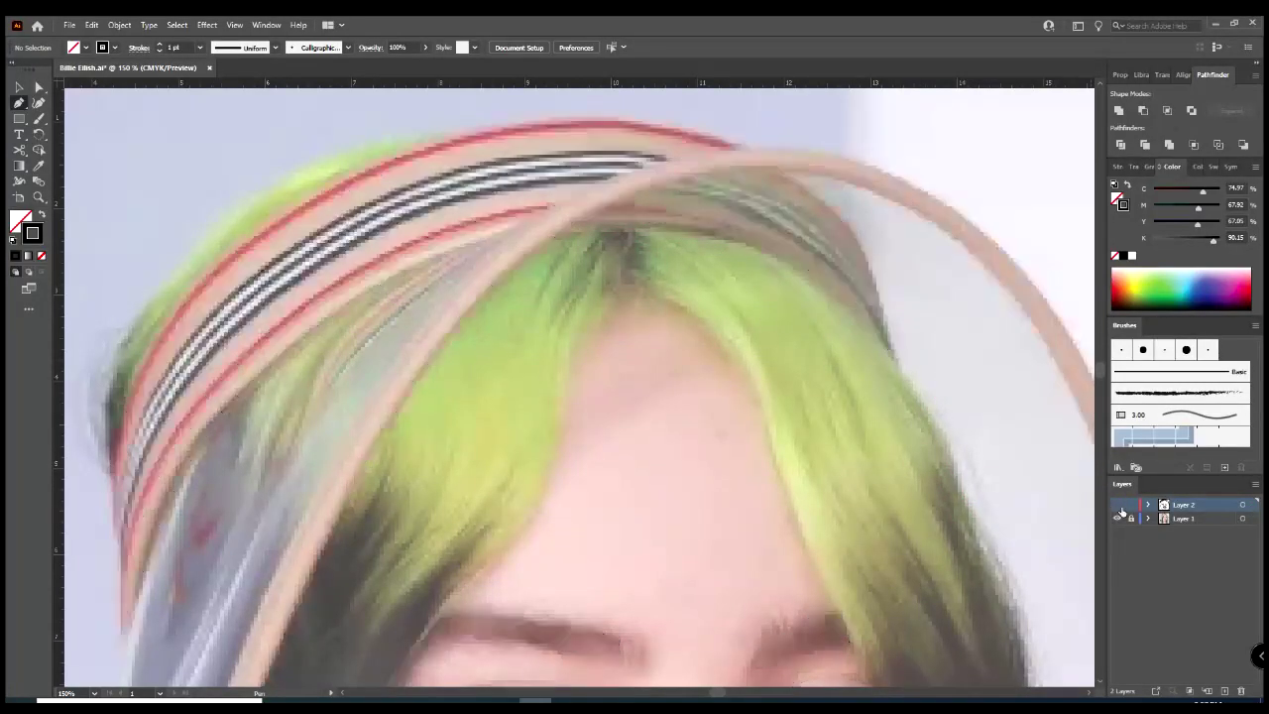
click(1121, 506)
key(a)
click(1121, 506)
key(p)
- Move a strand anchor onto the hood edge
key(a)
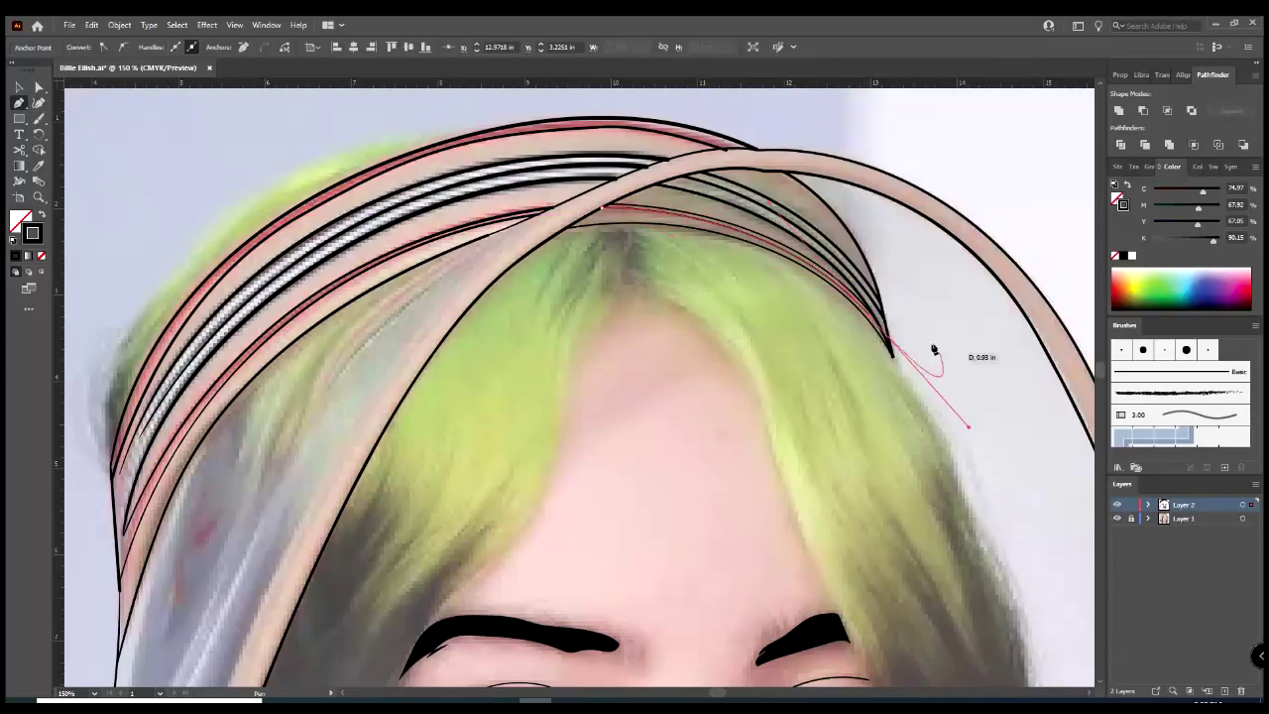
scroll(934, 346, up, 5)
drag(793, 535, 801, 538)
click(926, 482)
key(ctrl+minus)
key(ctrl+minus)
key(ctrl+minus)
key(ctrl+plus)
key(ctrl+plus)
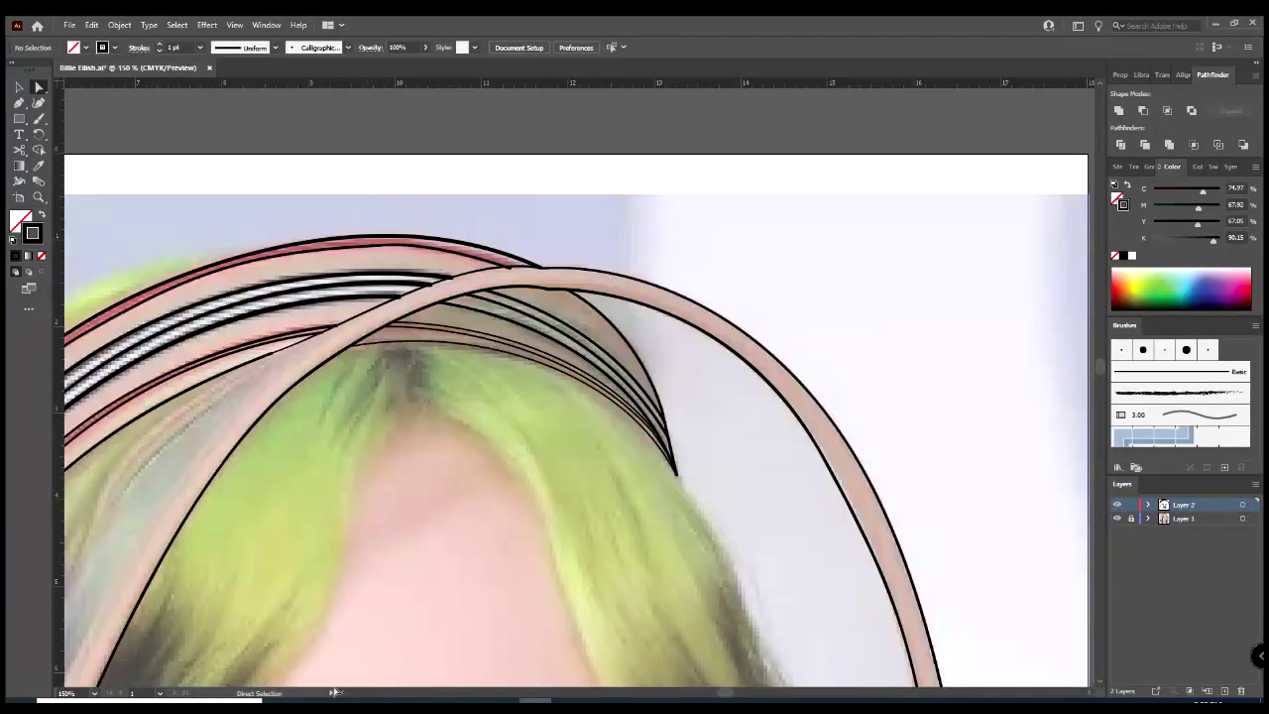
- Draw a new strand on the left curving down, then hide the line art to compare
key(p)
click(545, 352)
drag(371, 518, 371, 574)
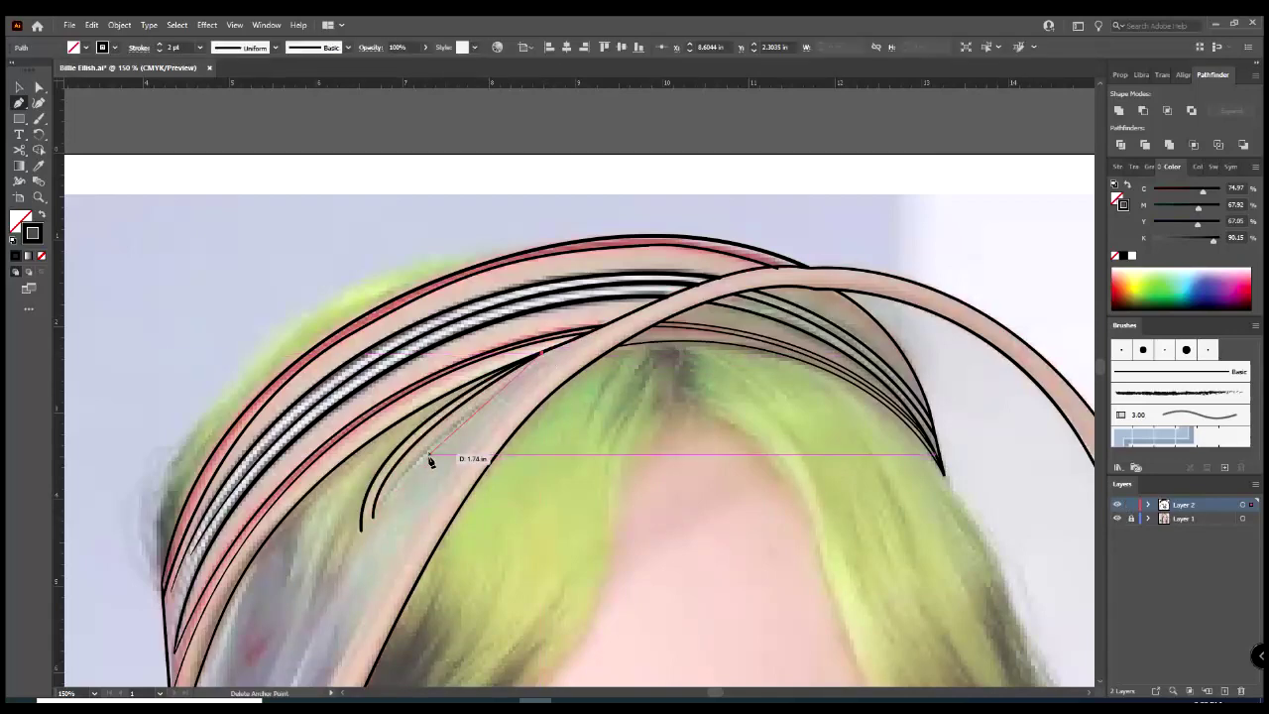
key(ctrl+minus)
key(ctrl+minus)
click(1116, 504)
- Show the line art again and move a left strand anchor to reshape it
click(1116, 505)
key(ctrl+plus)
key(ctrl+plus)
key(ctrl+plus)
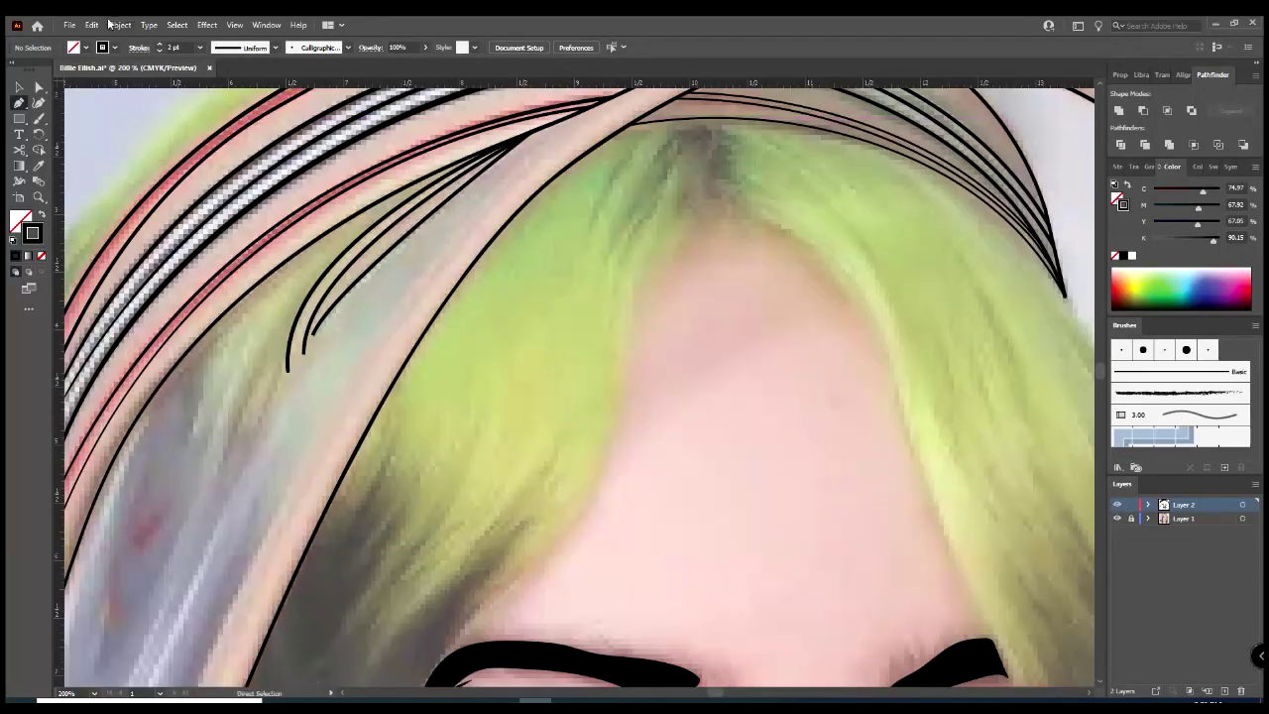
key(a)
drag(315, 331, 310, 337)
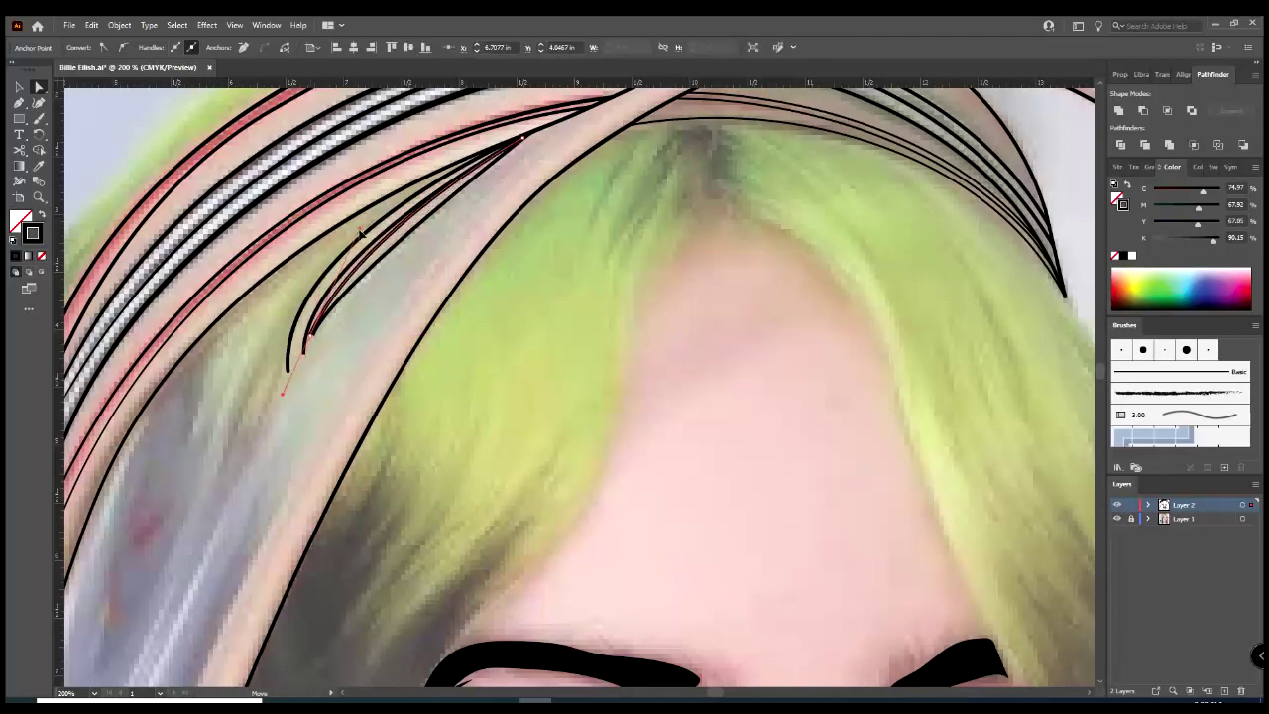
key(ctrl+minus)
key(ctrl+minus)
key(ctrl+minus)
key(p)
key(ctrl+plus)
key(ctrl+plus)
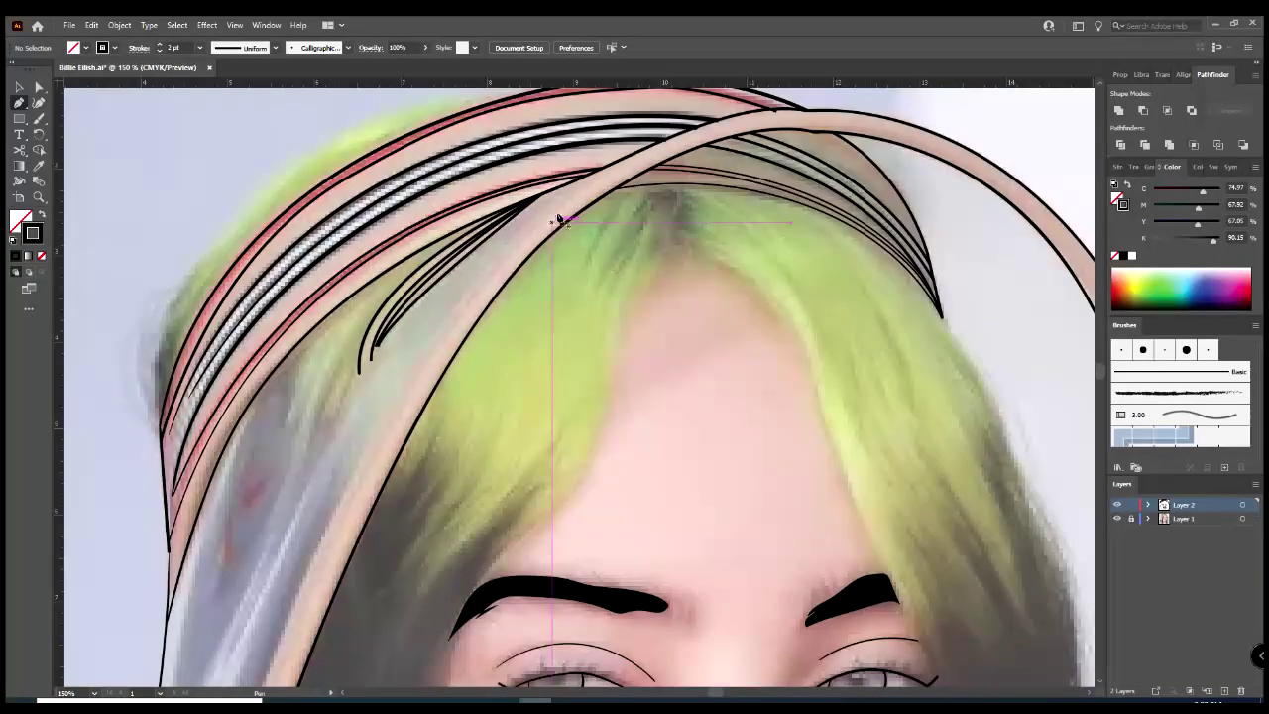
key(ctrl+minus)
scroll(334, 504, down, 3)
- Zoom to 400% on the left strand tips and select a strand to adjust
key(ctrl+minus)
key(ctrl+minus)
key(ctrl+plus)
key(ctrl+plus)
key(ctrl+plus)
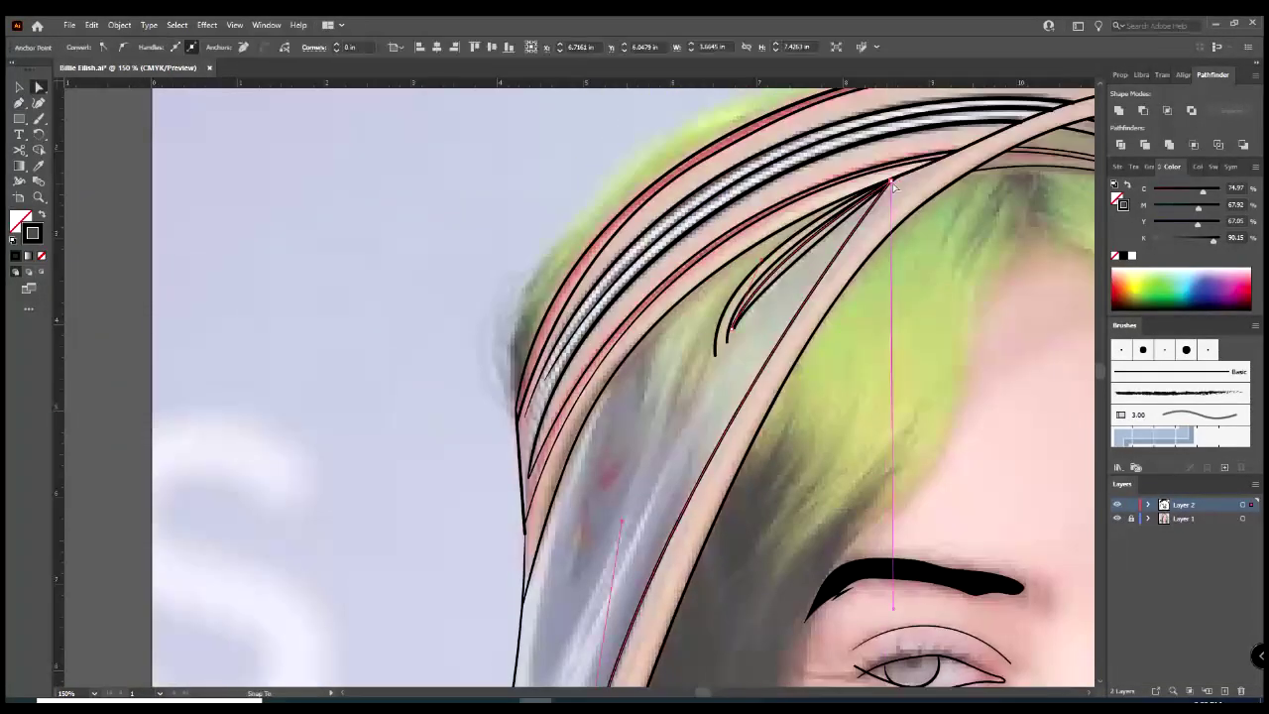
key(ctrl+minus)
key(ctrl+minus)
key(ctrl+plus)
key(a)
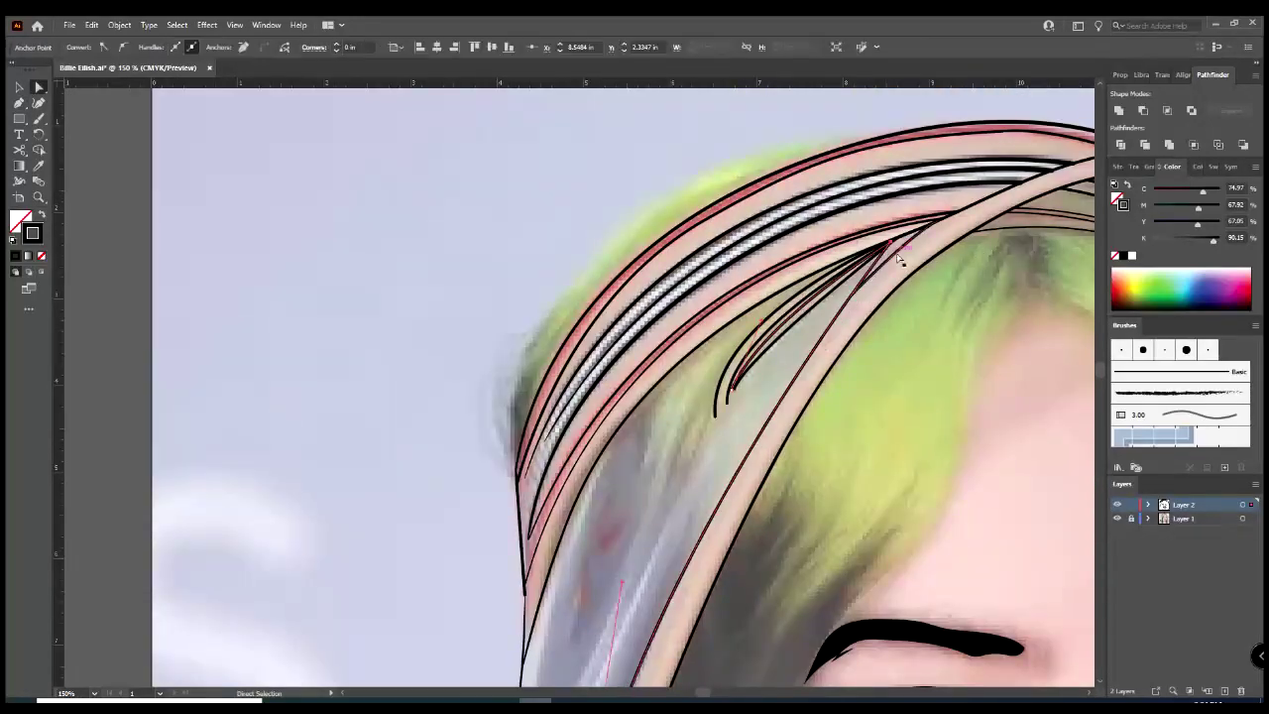
key(ctrl+plus)
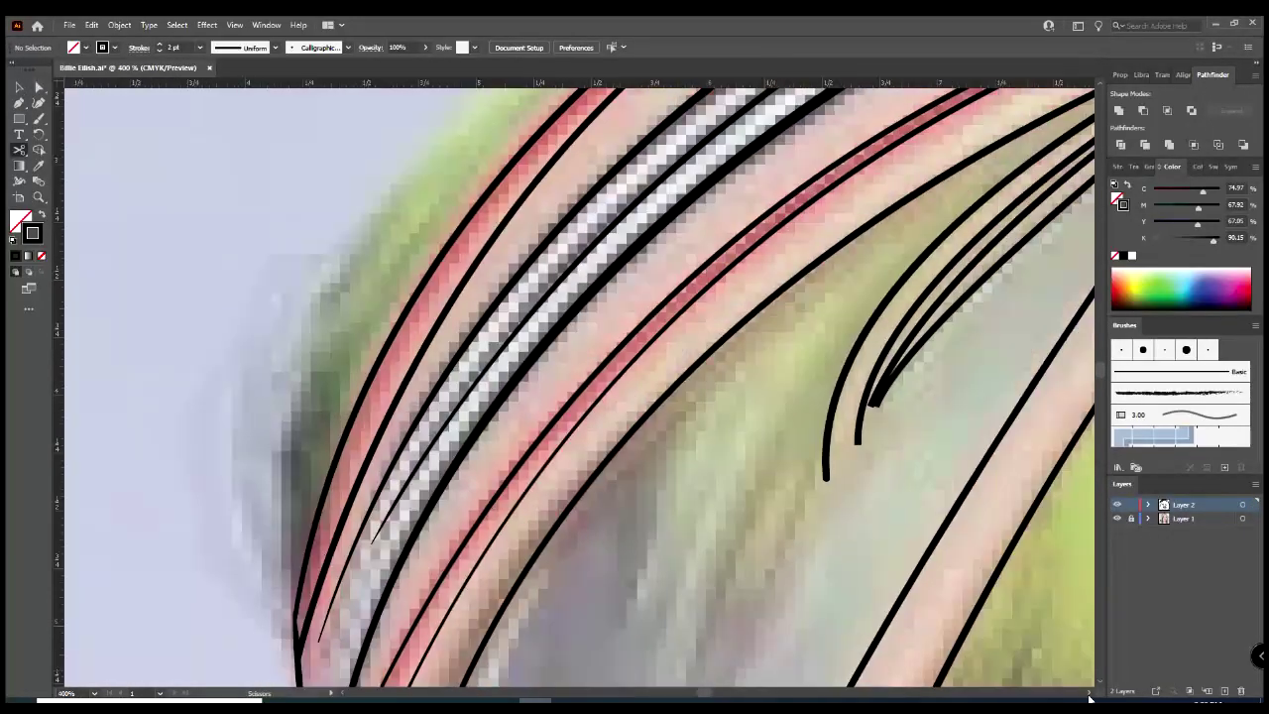
key(ctrl+plus)
key(ctrl+plus)
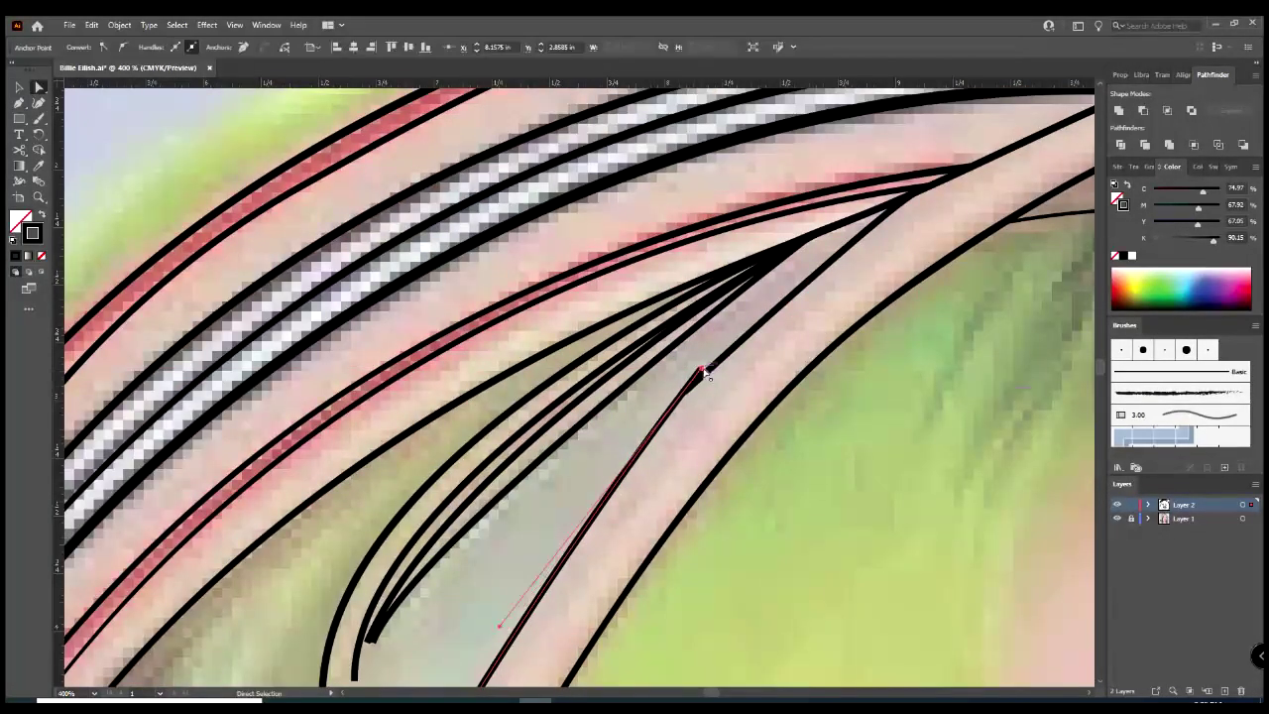
key(ctrl+minus)
key(ctrl+minus)
key(ctrl+minus)
key(ctrl+minus)
key(ctrl+minus)
key(ctrl+plus)
key(ctrl+plus)
key(ctrl+plus)
click(567, 394)
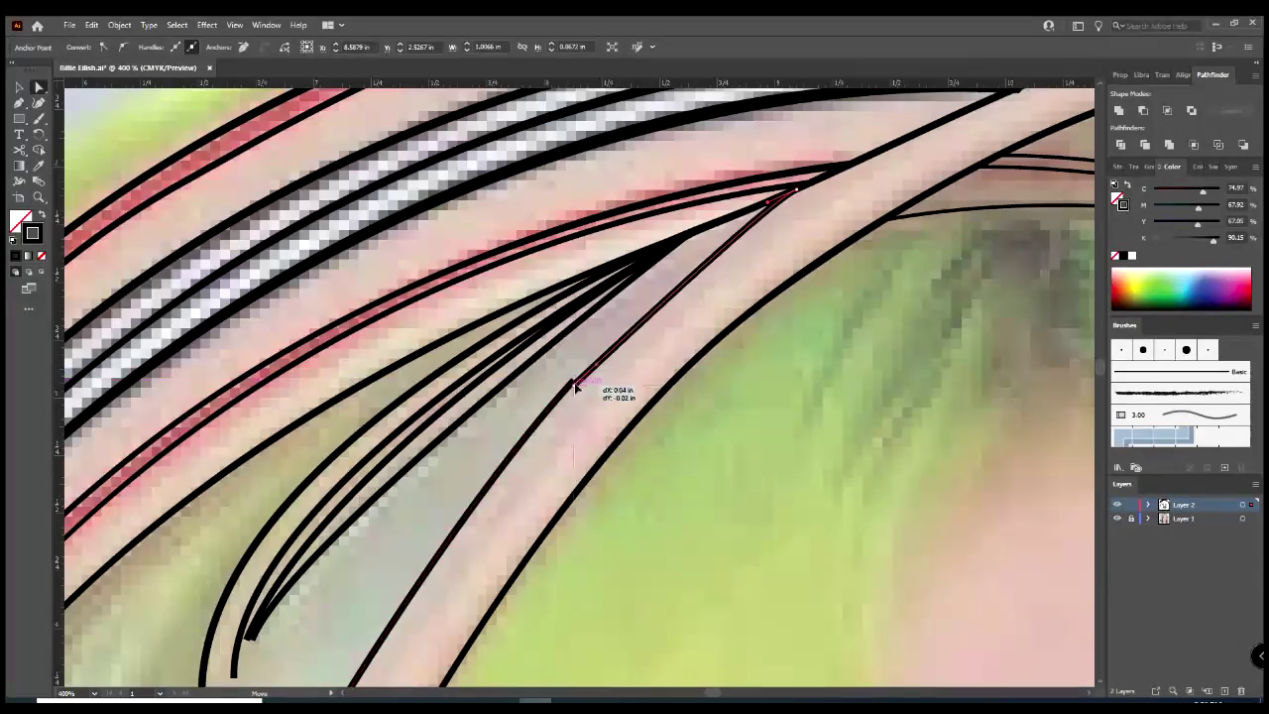
key(ctrl+minus)
key(ctrl+minus)
key(ctrl+minus)
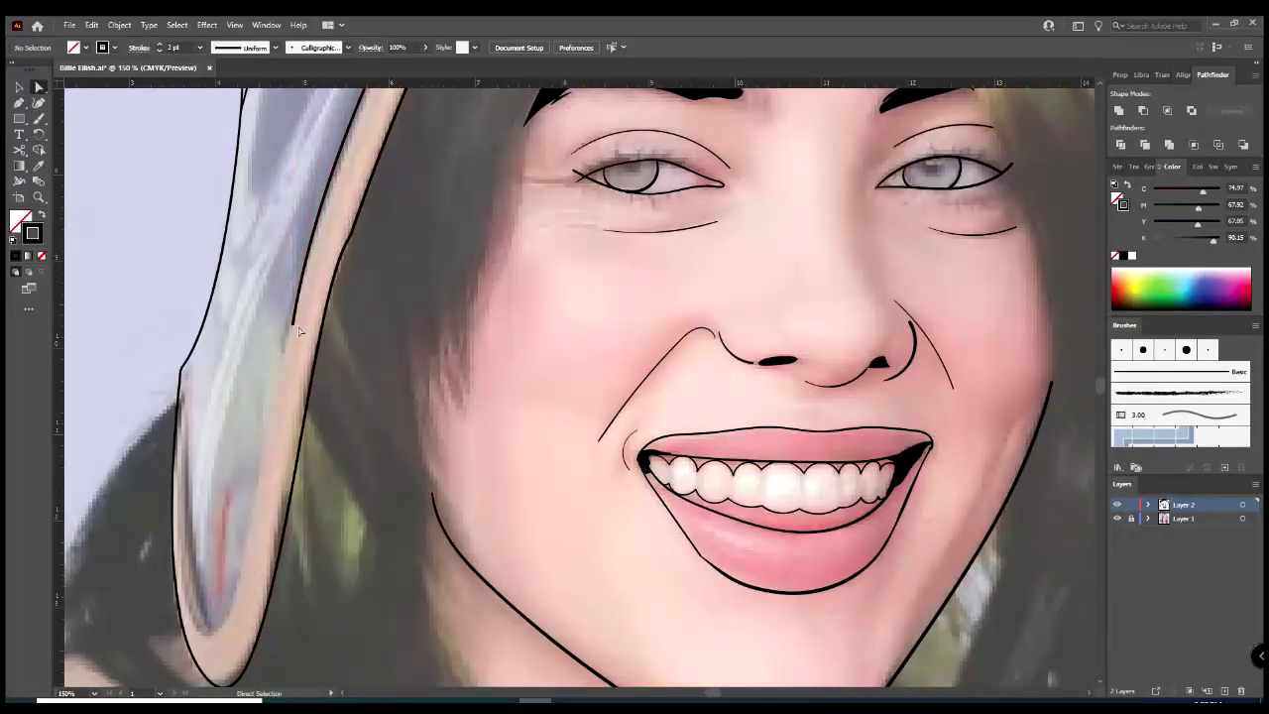
- Drag the inner hood line's end anchor further down the left side
drag(292, 327, 234, 599)
click(297, 337)
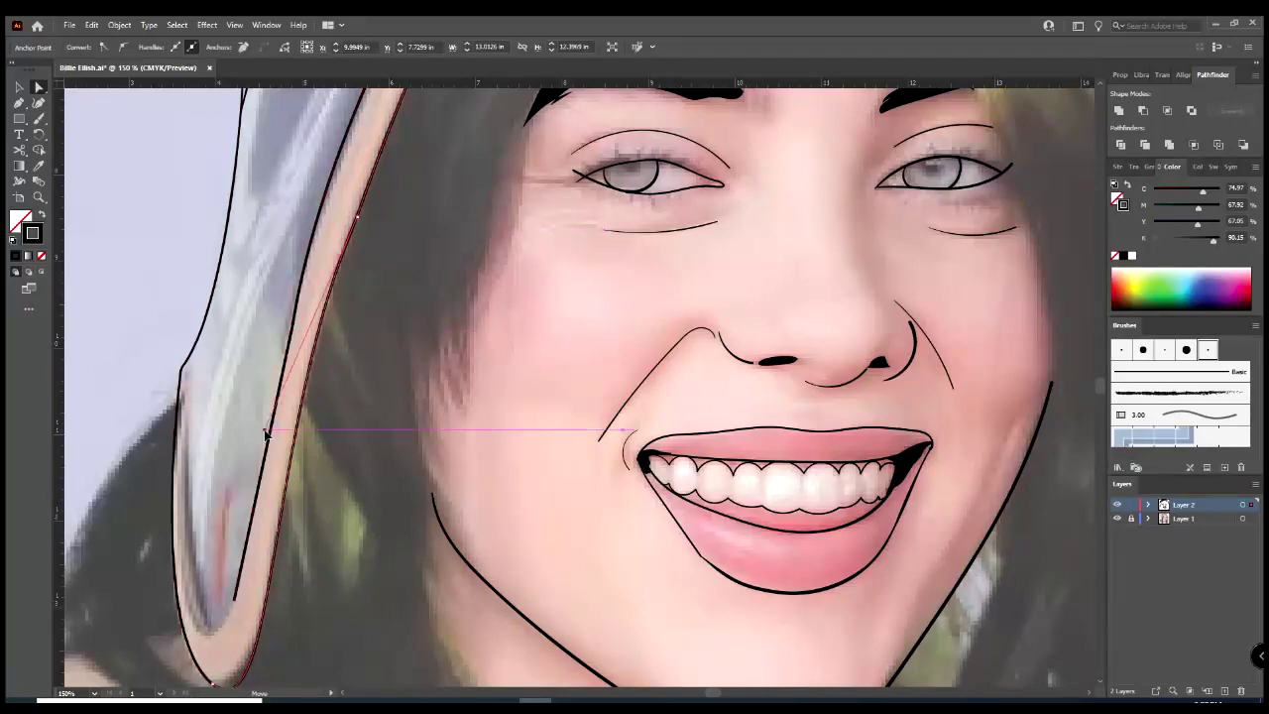
scroll(268, 426, down, 2)
click(212, 580)
scroll(377, 396, up, 6)
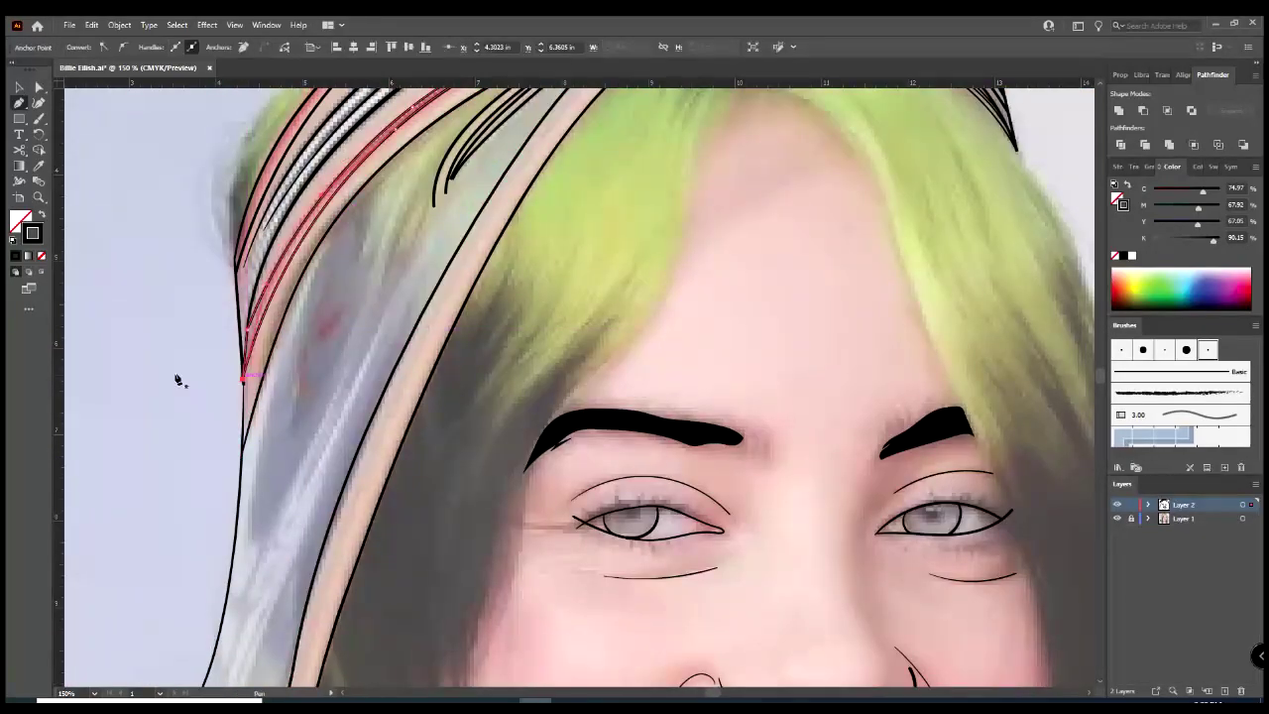
scroll(188, 397, down, 5)
key(p)
key(a)
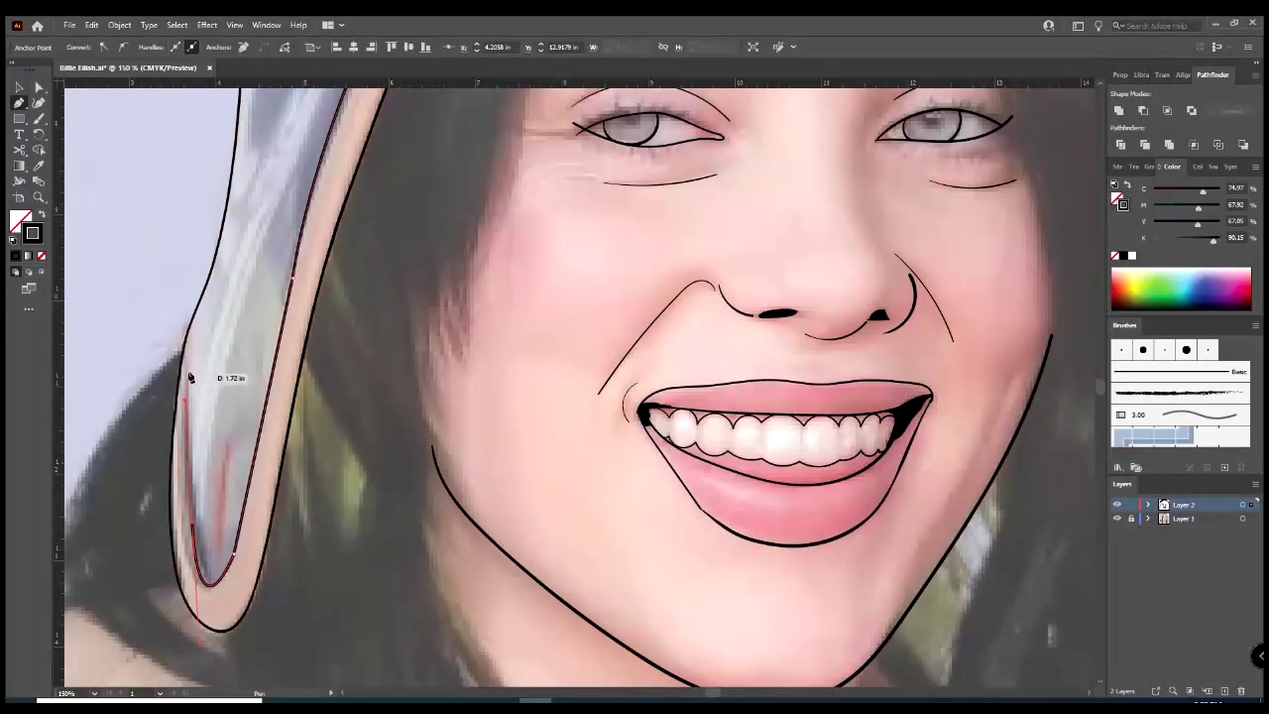
scroll(616, 436, down, 5)
scroll(616, 436, up, 2)
scroll(617, 437, down, 2)
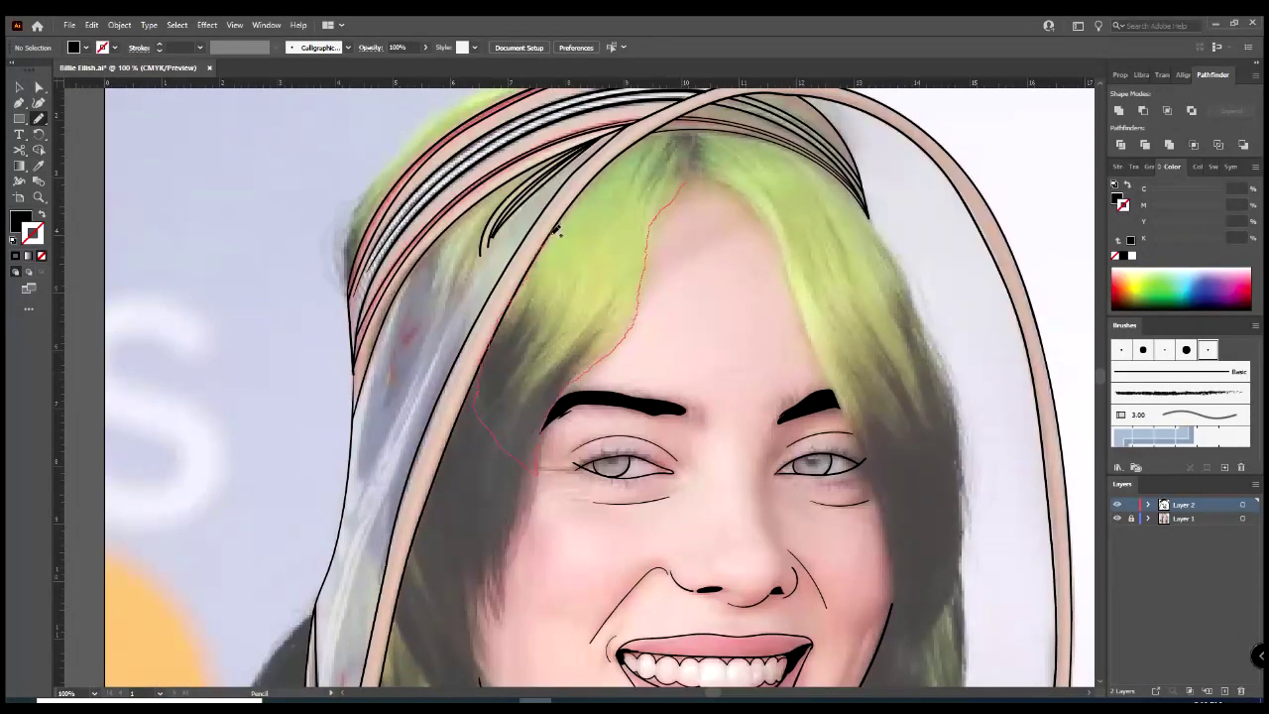
- Fill the hair on both sides of the parting with solid black Pencil shapes
drag(555, 230, 684, 131)
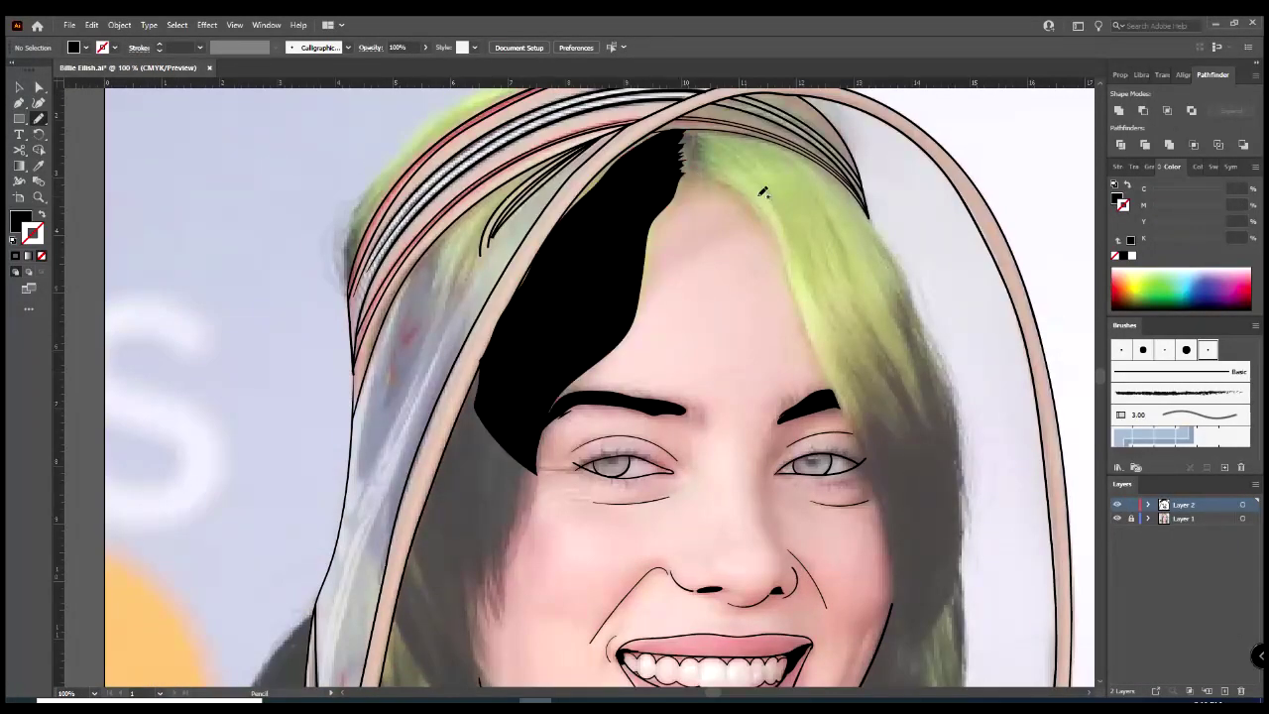
drag(854, 213, 838, 177)
drag(835, 381, 791, 256)
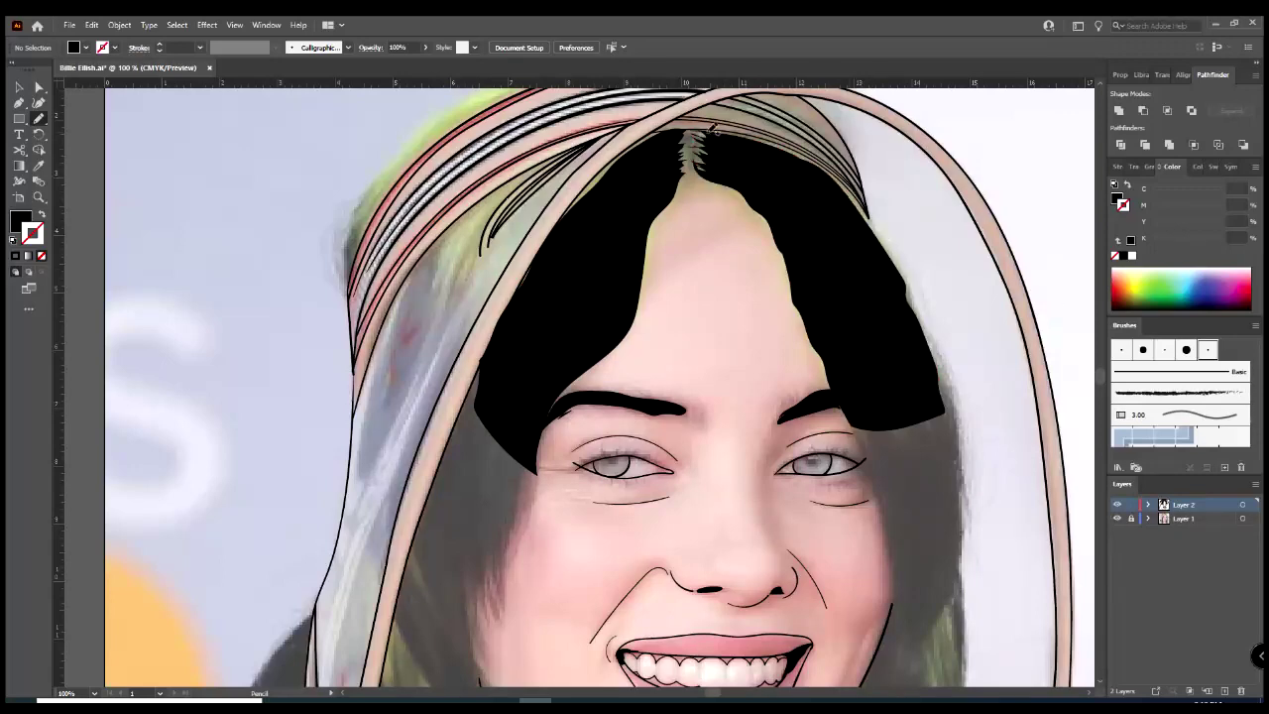
scroll(540, 287, down, 4)
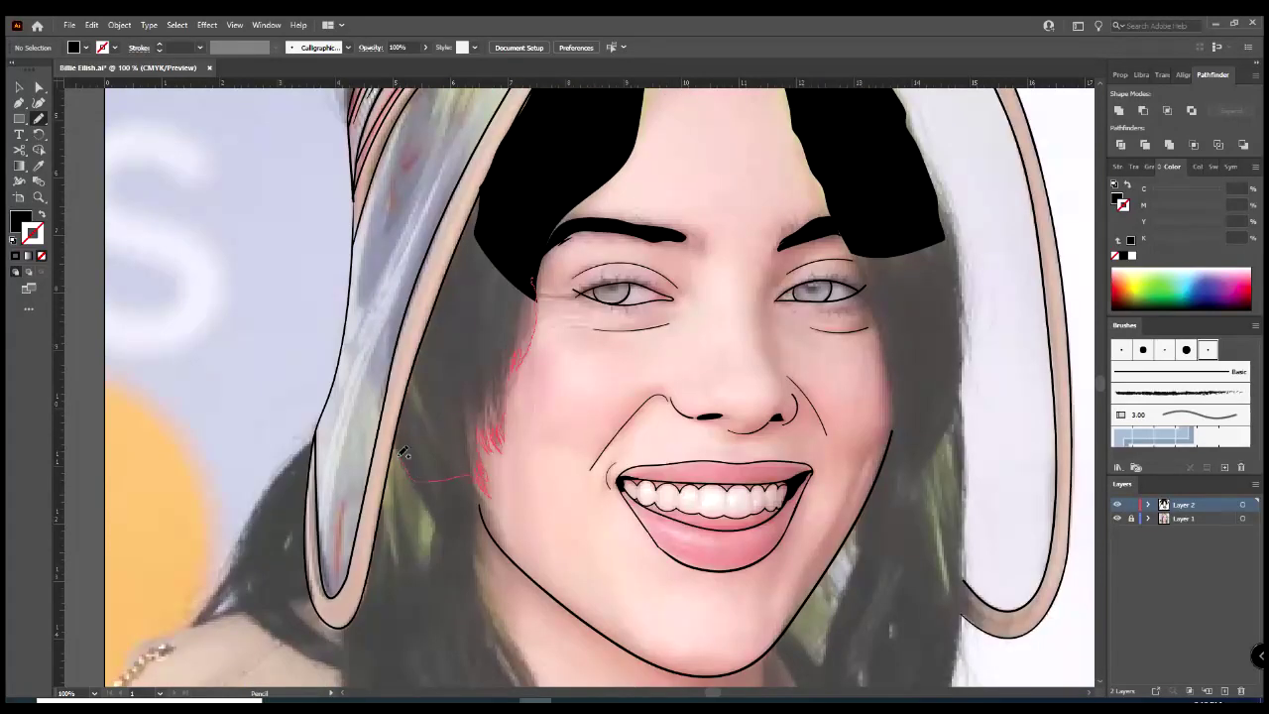
- Fill the hair beside the left cheek and below the left jaw black
drag(403, 452, 470, 214)
scroll(496, 524, down, 3)
drag(379, 418, 391, 332)
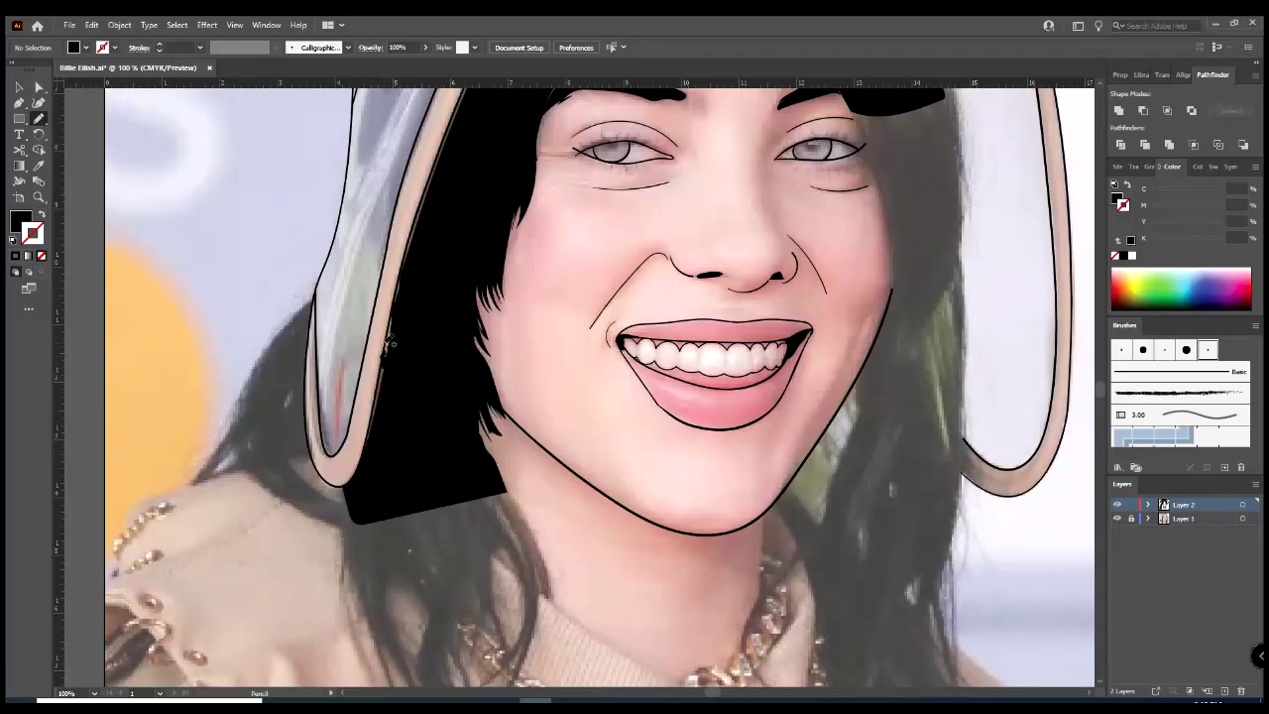
scroll(406, 431, up, 3)
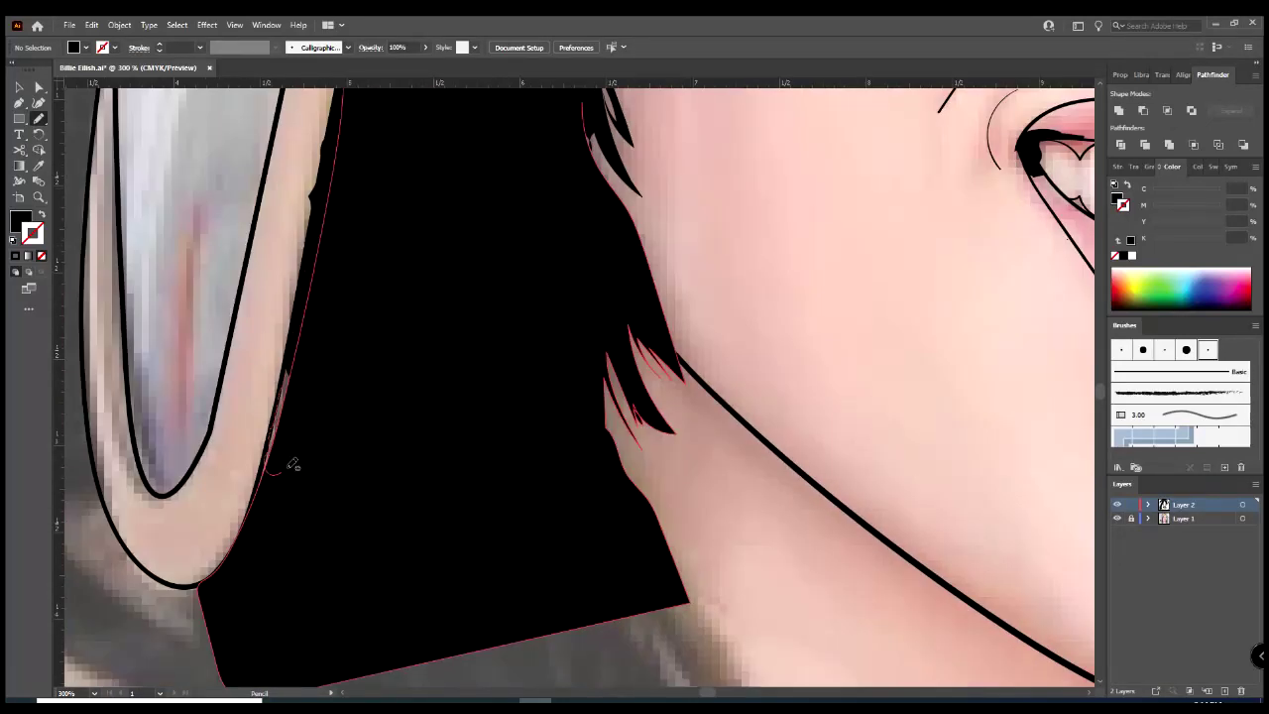
key(ctrl+minus)
key(ctrl+minus)
- Close the left hair outline and add black strands down the neck toward the necklace
drag(333, 397, 387, 526)
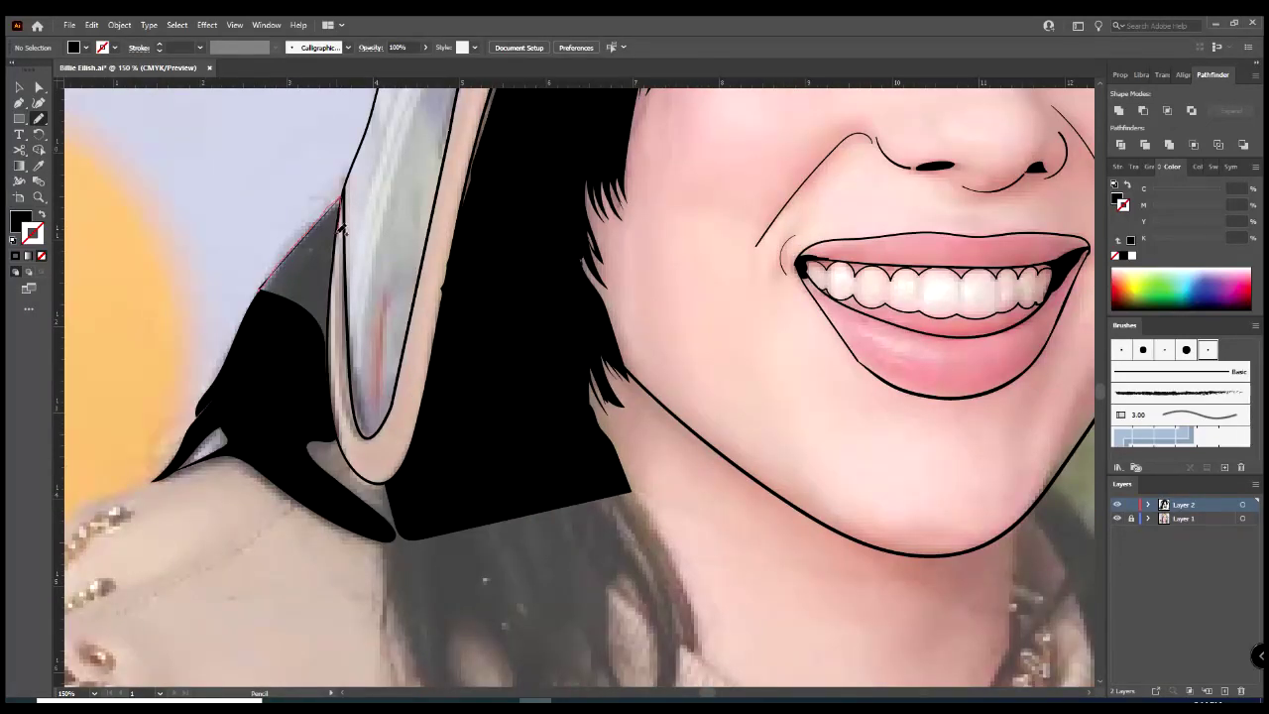
scroll(478, 542, down, 5)
mouse_move(385, 266)
mouse_down()
mouse_move(426, 516)
mouse_move(448, 284)
mouse_up()
drag(444, 288, 506, 395)
drag(569, 495, 550, 263)
drag(531, 491, 543, 517)
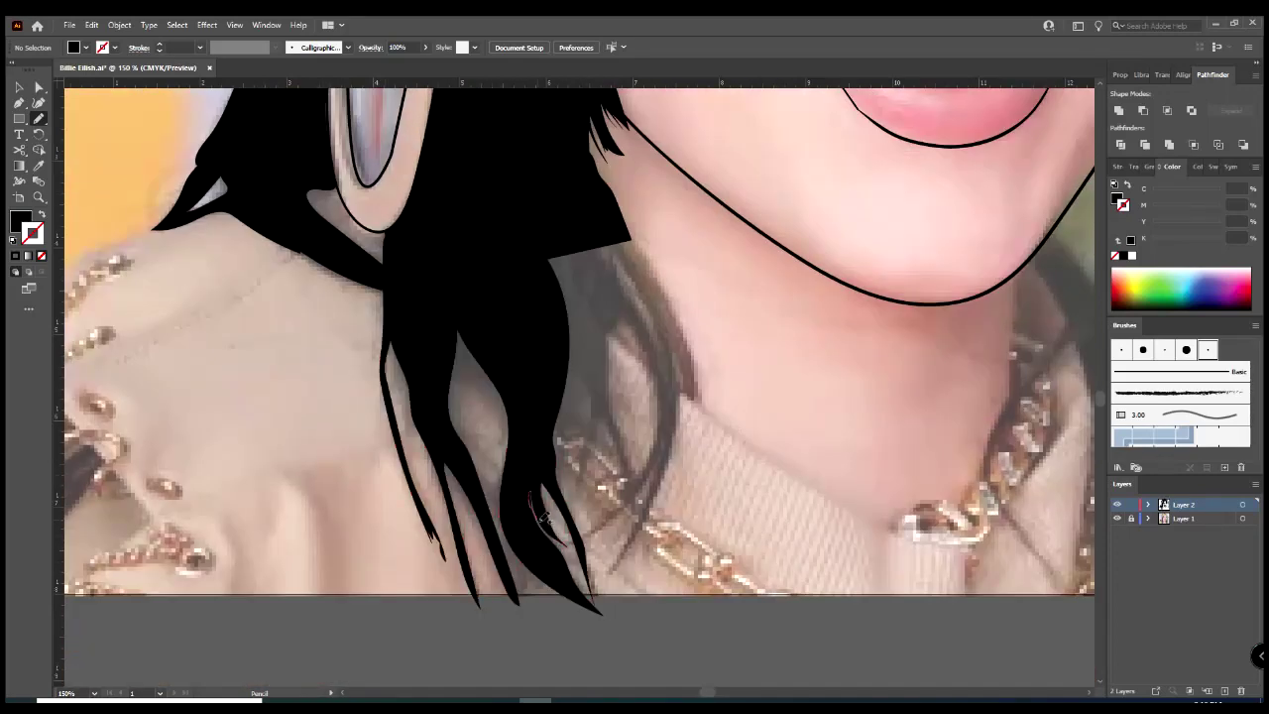
drag(613, 396, 565, 248)
drag(567, 543, 626, 509)
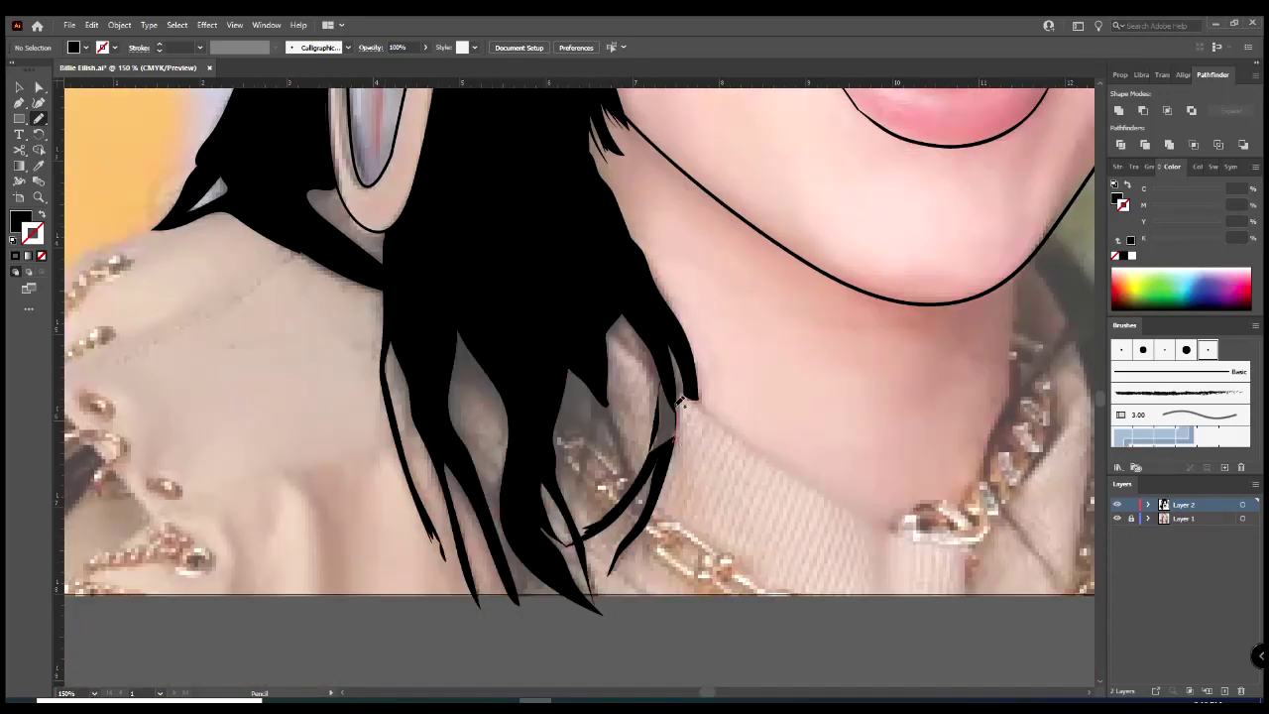
key(ctrl+0)
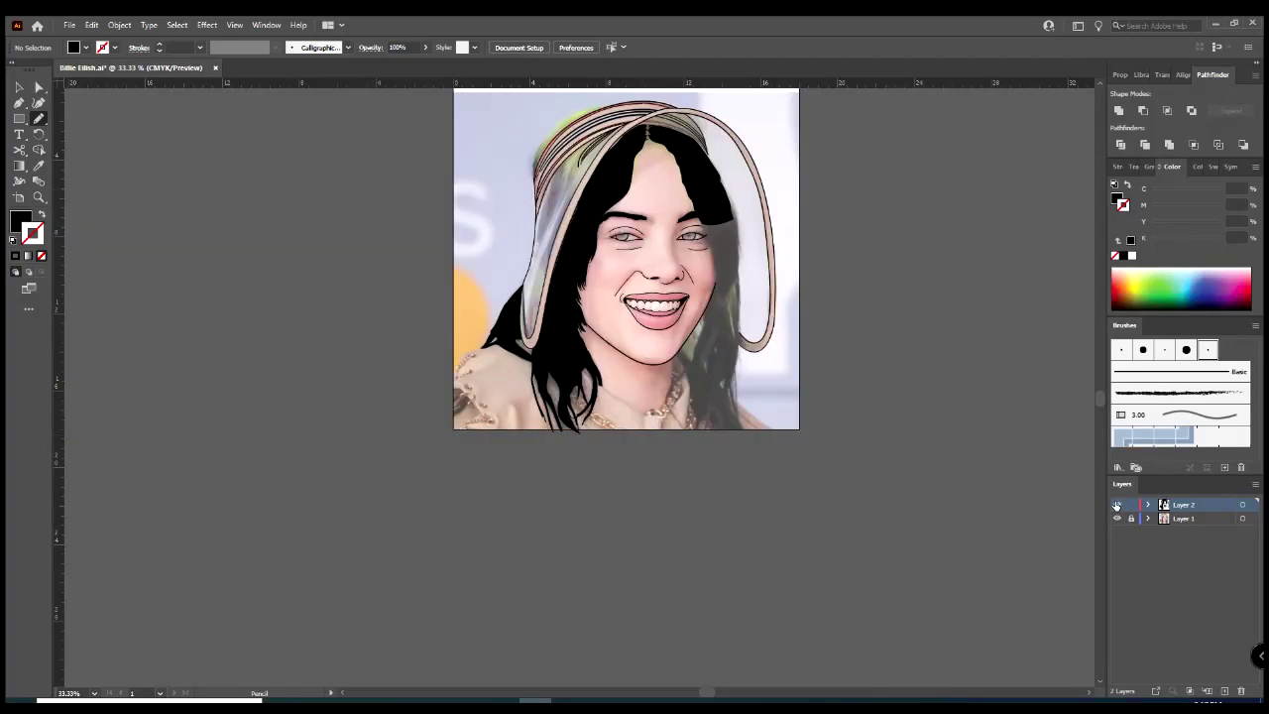
- Trace a solid black hair fill beside the right cheek
scroll(779, 346, up, 4)
mouse_move(640, 366)
mouse_down()
mouse_move(782, 451)
mouse_move(763, 297)
mouse_up()
scroll(763, 298, down, 3)
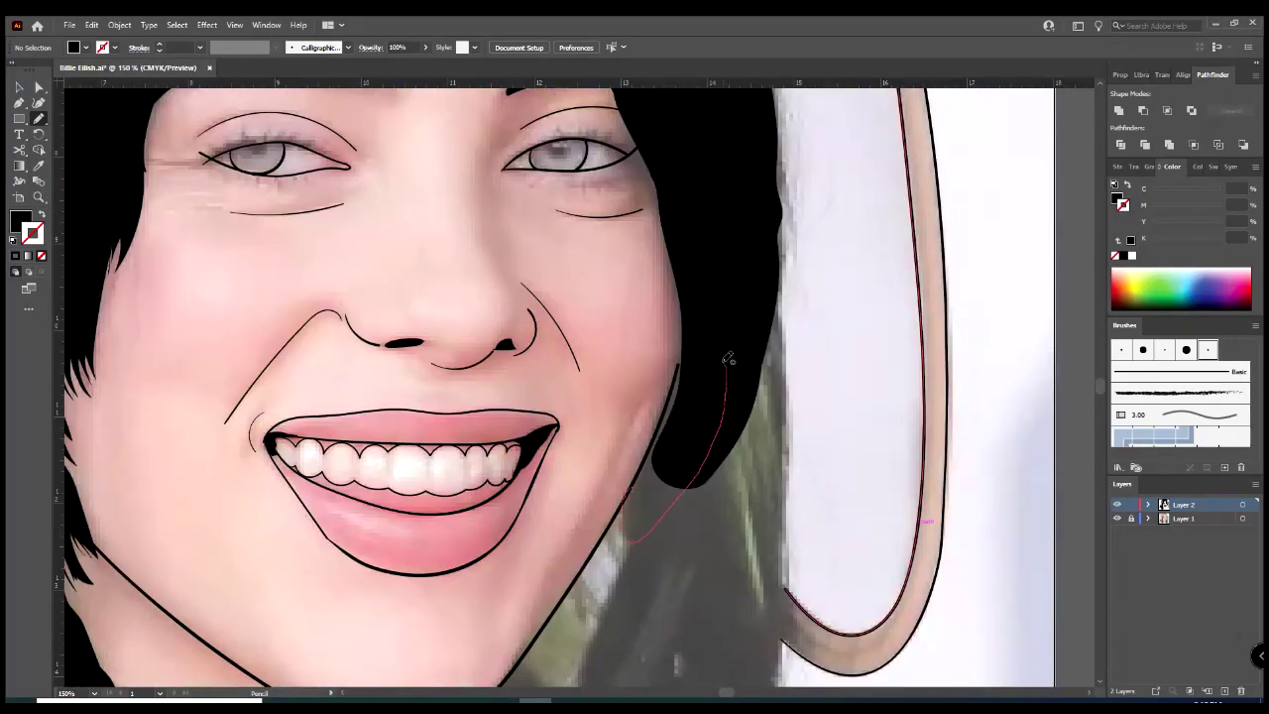
drag(694, 516, 684, 289)
scroll(738, 431, down, 4)
mouse_move(739, 431)
mouse_down()
mouse_move(788, 307)
mouse_move(572, 624)
mouse_up()
scroll(788, 307, up, 4)
- Close the hair fill below the jaw, add another beside the face, and toggle Layer 1 to compare
scroll(769, 227, down, 3)
scroll(571, 342, down, 3)
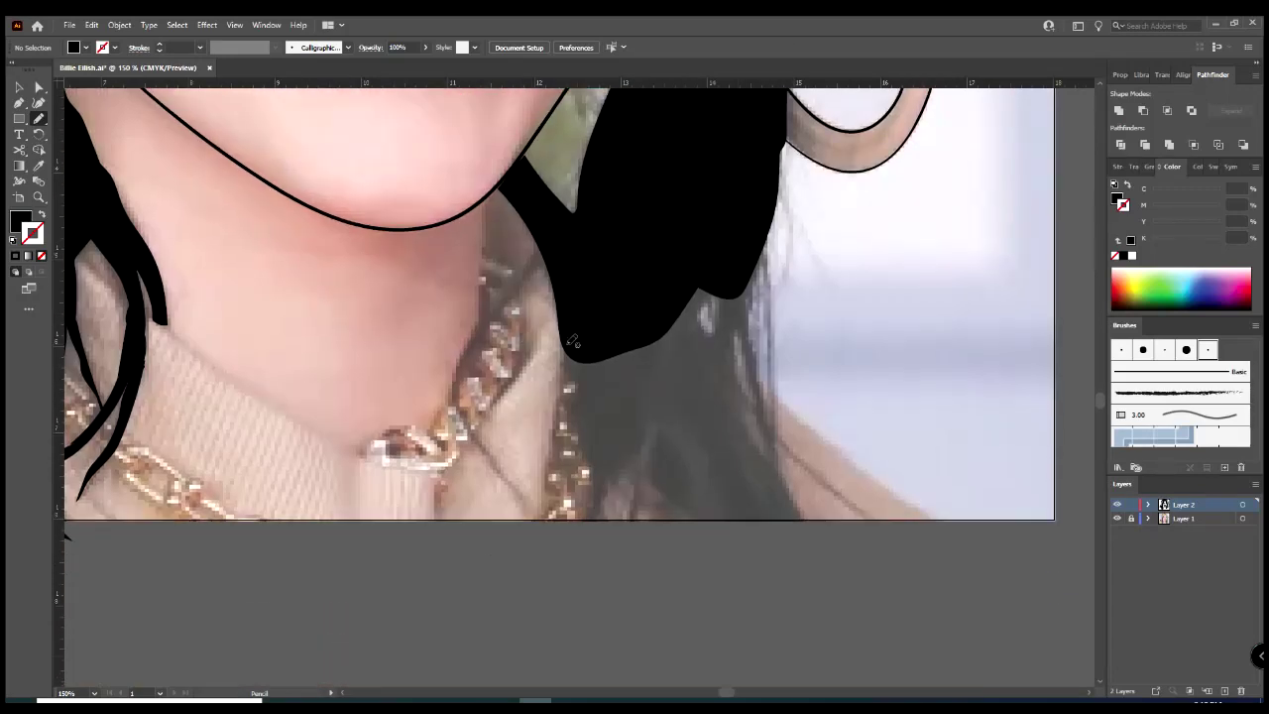
drag(782, 474, 763, 327)
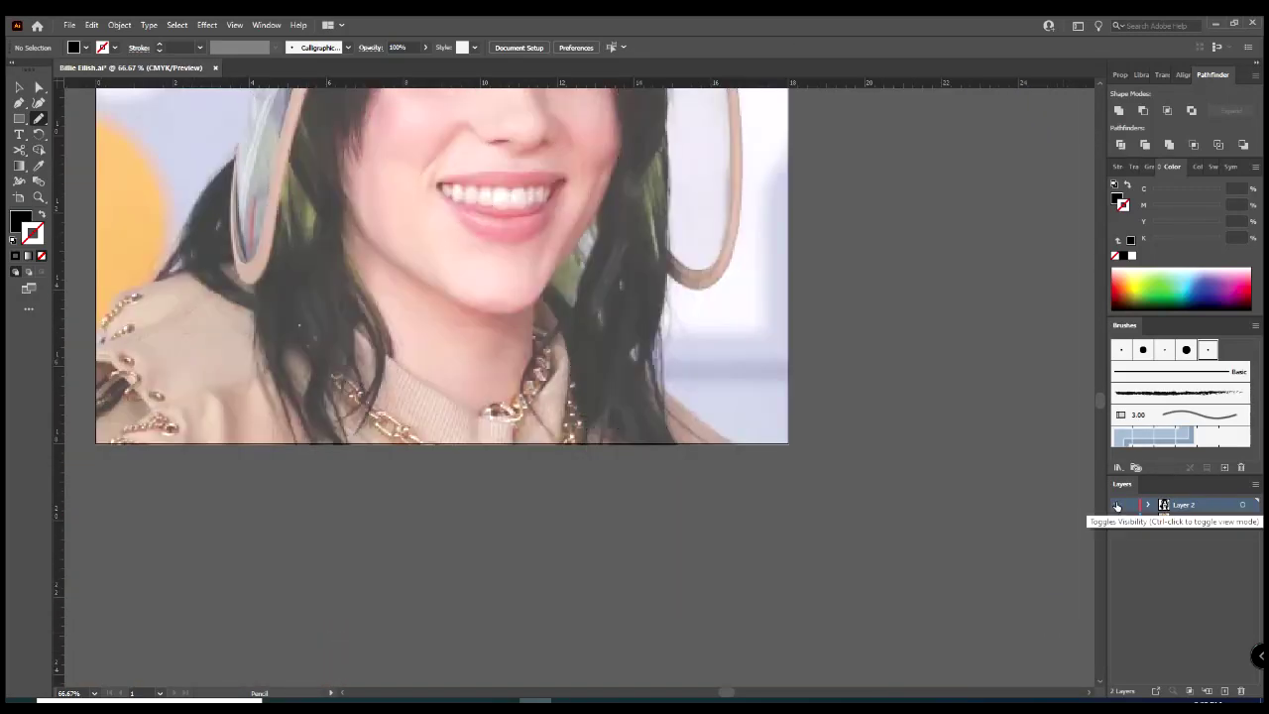
mouse_move(598, 520)
mouse_down()
mouse_move(533, 585)
mouse_move(500, 587)
mouse_up()
key(ctrl+0)
click(1117, 517)
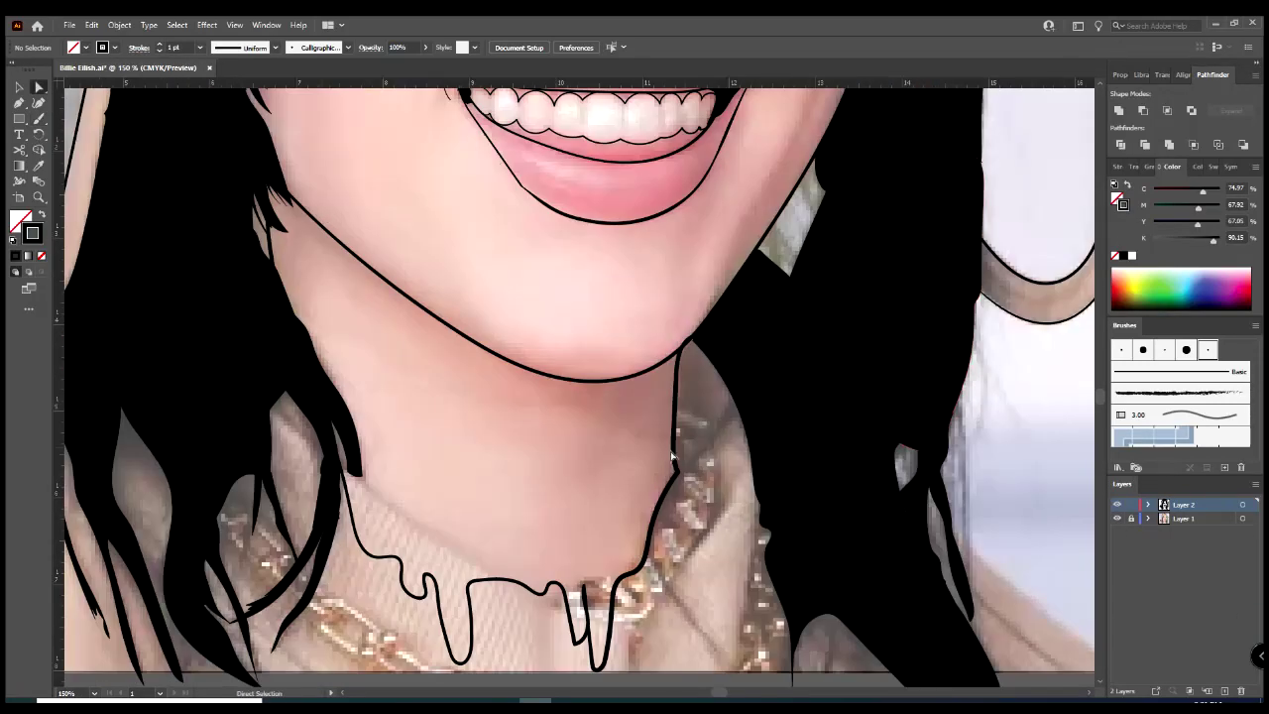
- Straighten the right side of the neck outline by moving its anchors with Direct Selection
key(a)
click(650, 543)
drag(653, 543, 678, 543)
click(710, 569)
click(677, 475)
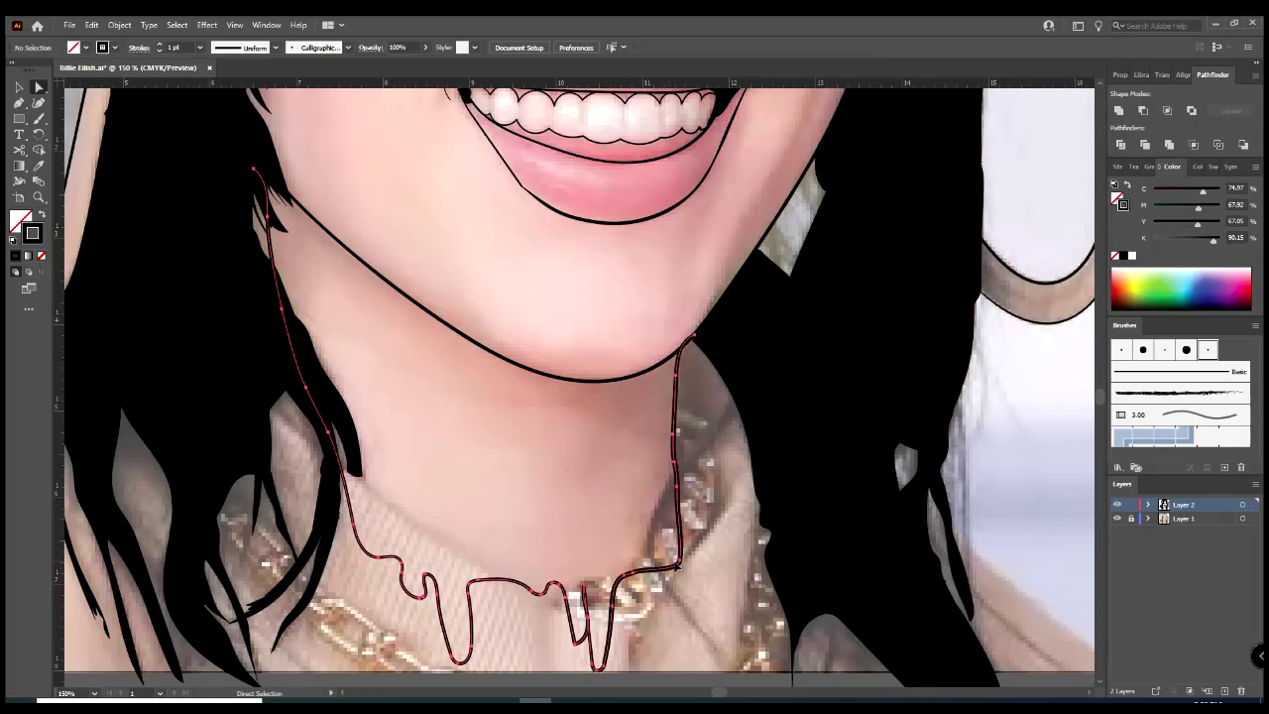
click(709, 569)
- Paint small inner drip lines in the necklace, then hide the photo layer
key(b)
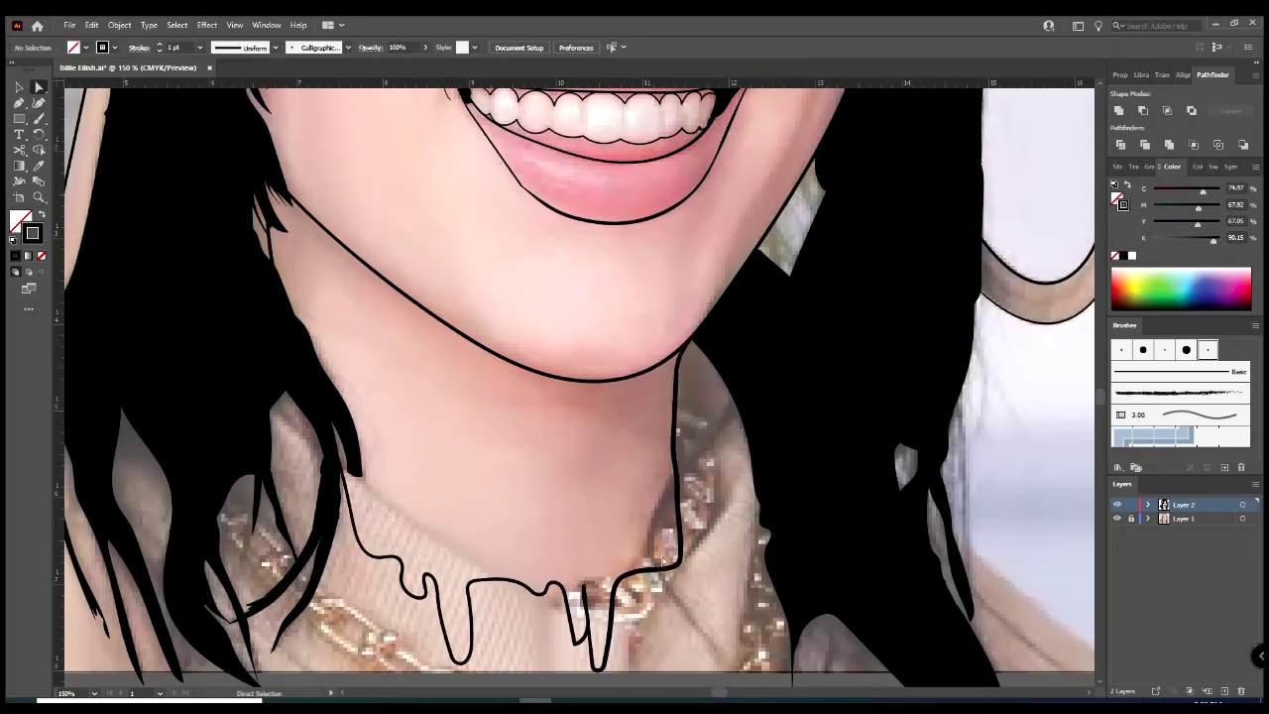
drag(395, 575, 405, 587)
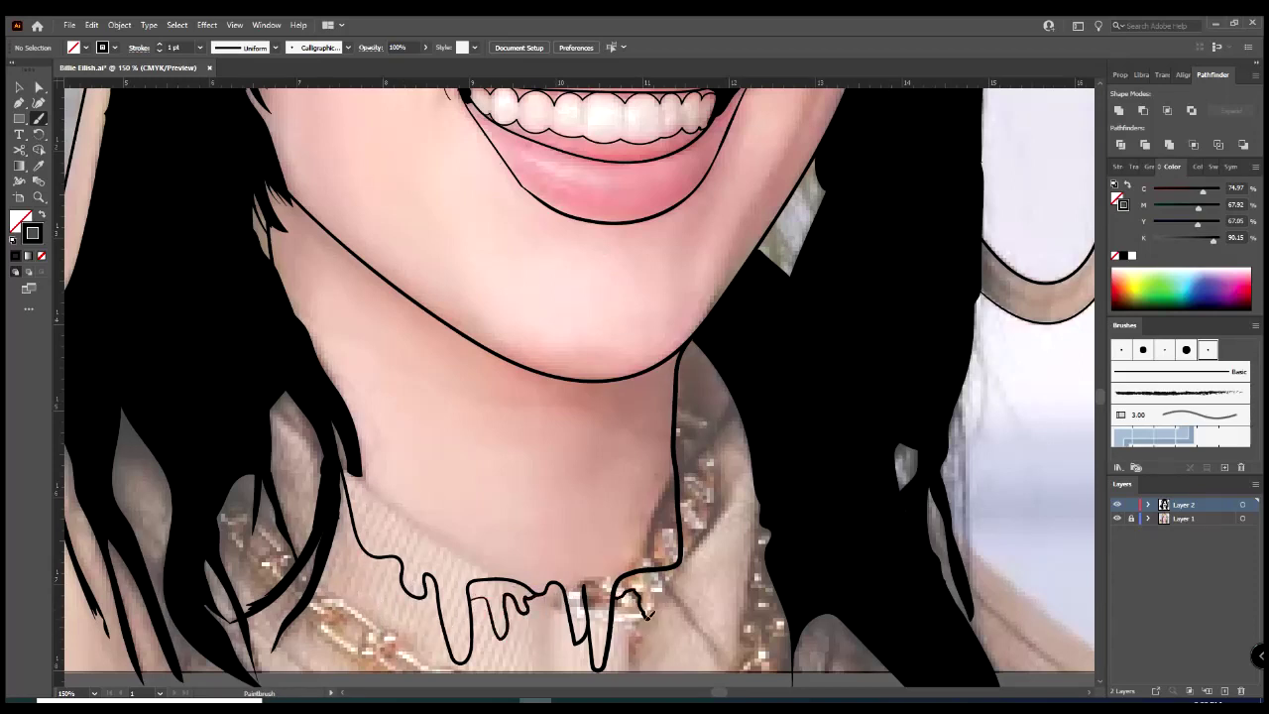
drag(561, 631, 575, 606)
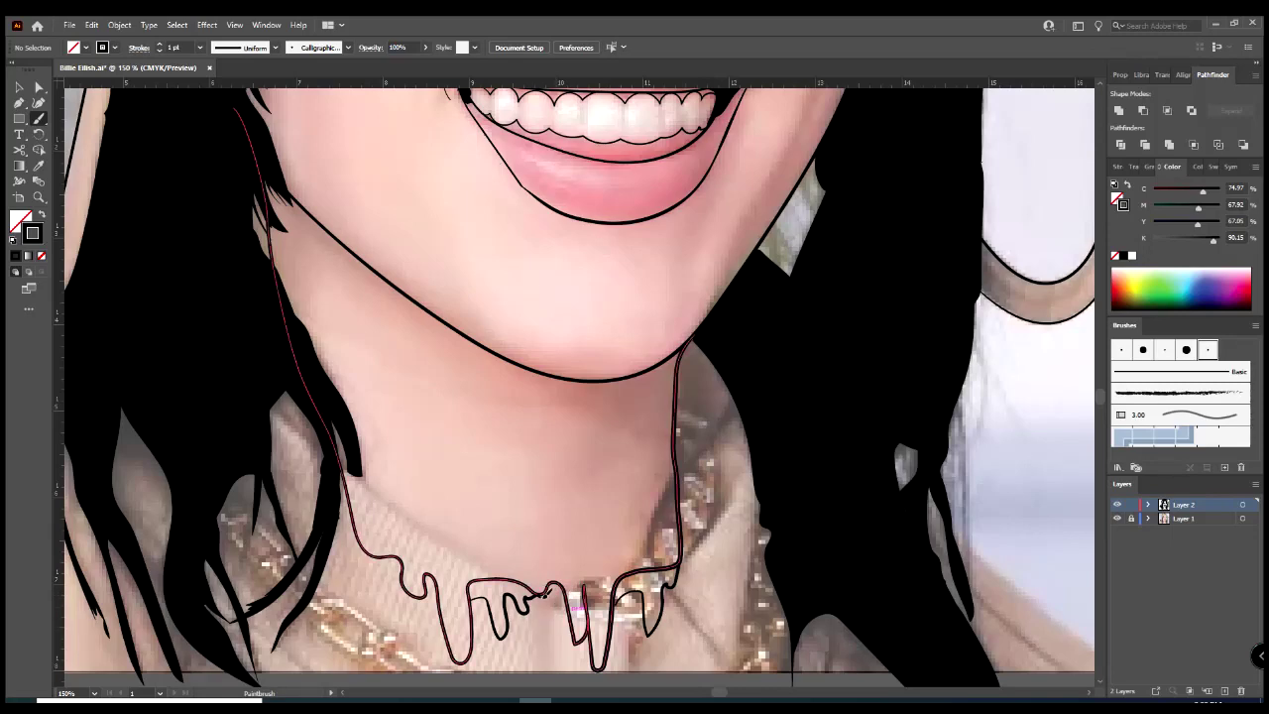
drag(373, 551, 383, 554)
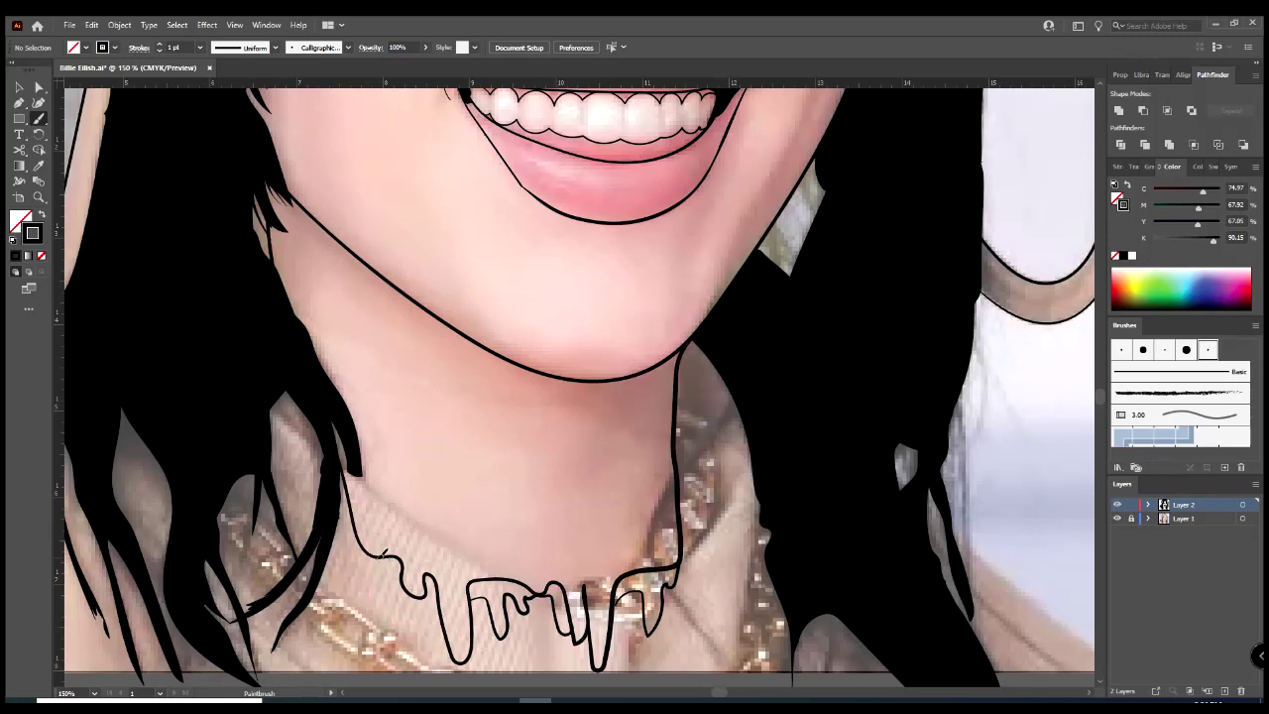
key(ctrl+0)
click(1117, 517)
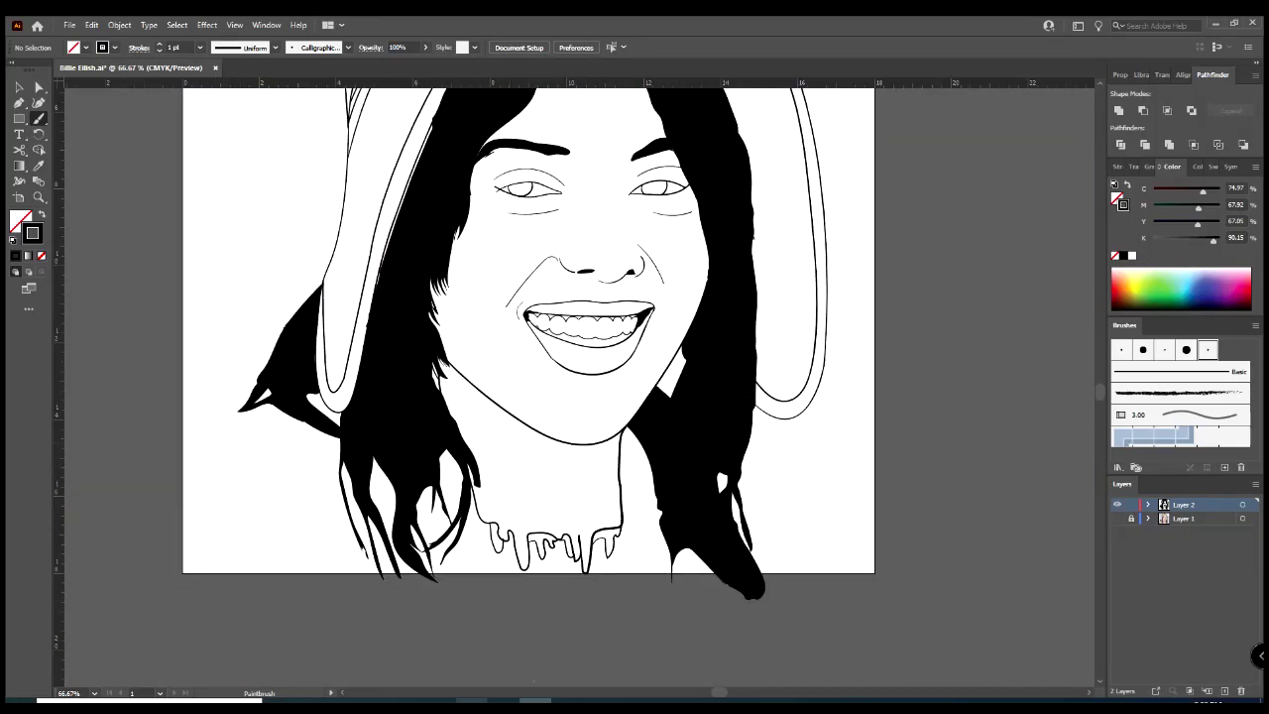
- Move anchors on the necklace's bottom-left drips to reshape them
key(ctrl+plus)
key(ctrl+plus)
key(a)
click(409, 577)
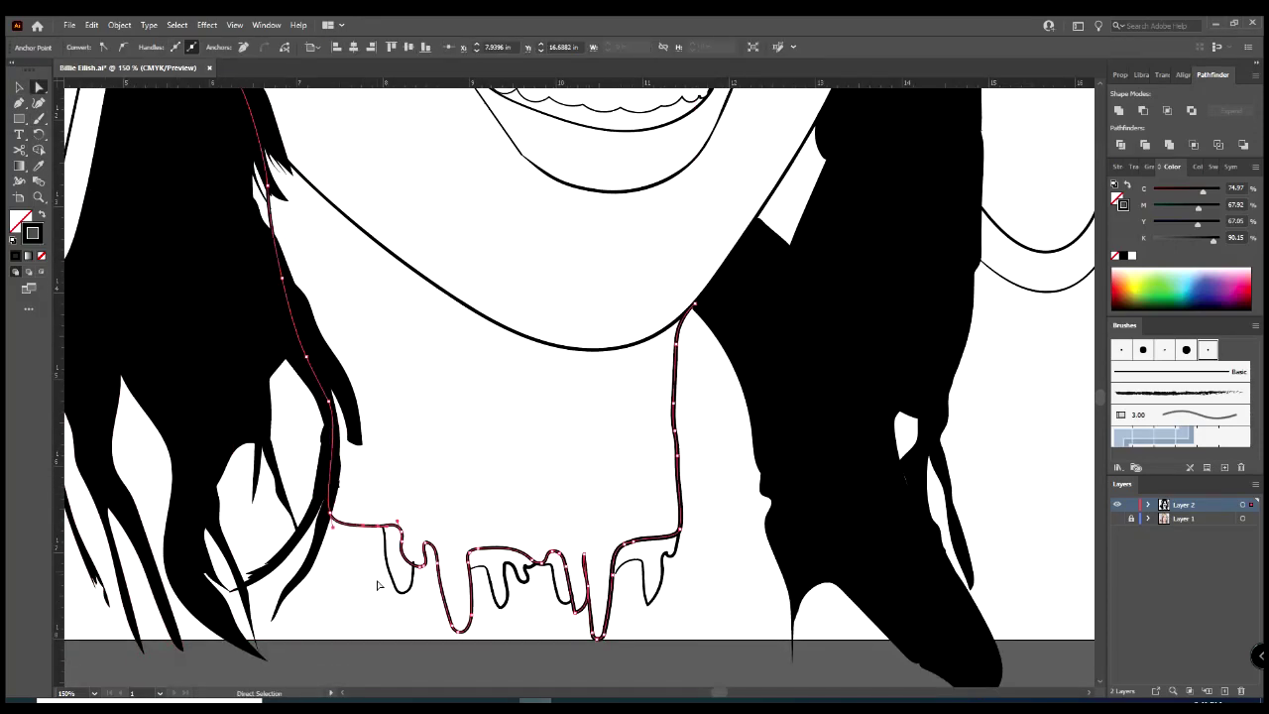
drag(408, 577, 383, 580)
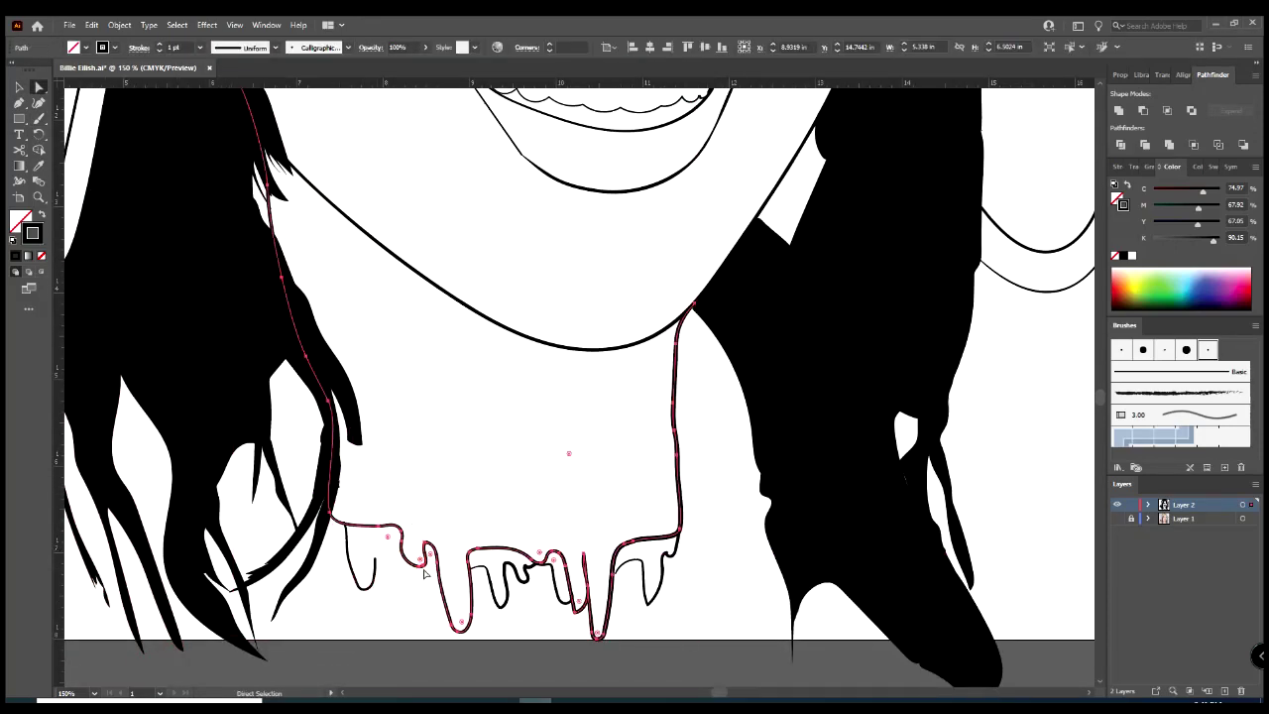
click(414, 583)
click(616, 635)
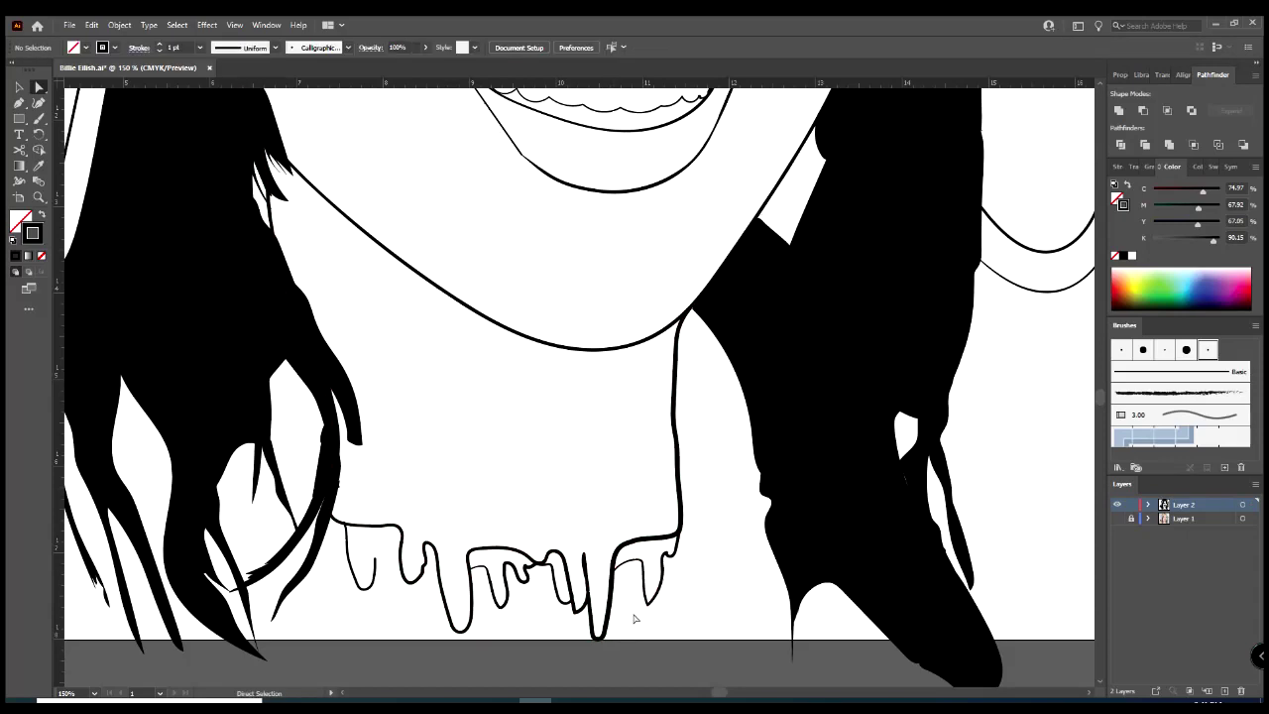
click(516, 580)
click(730, 629)
click(377, 563)
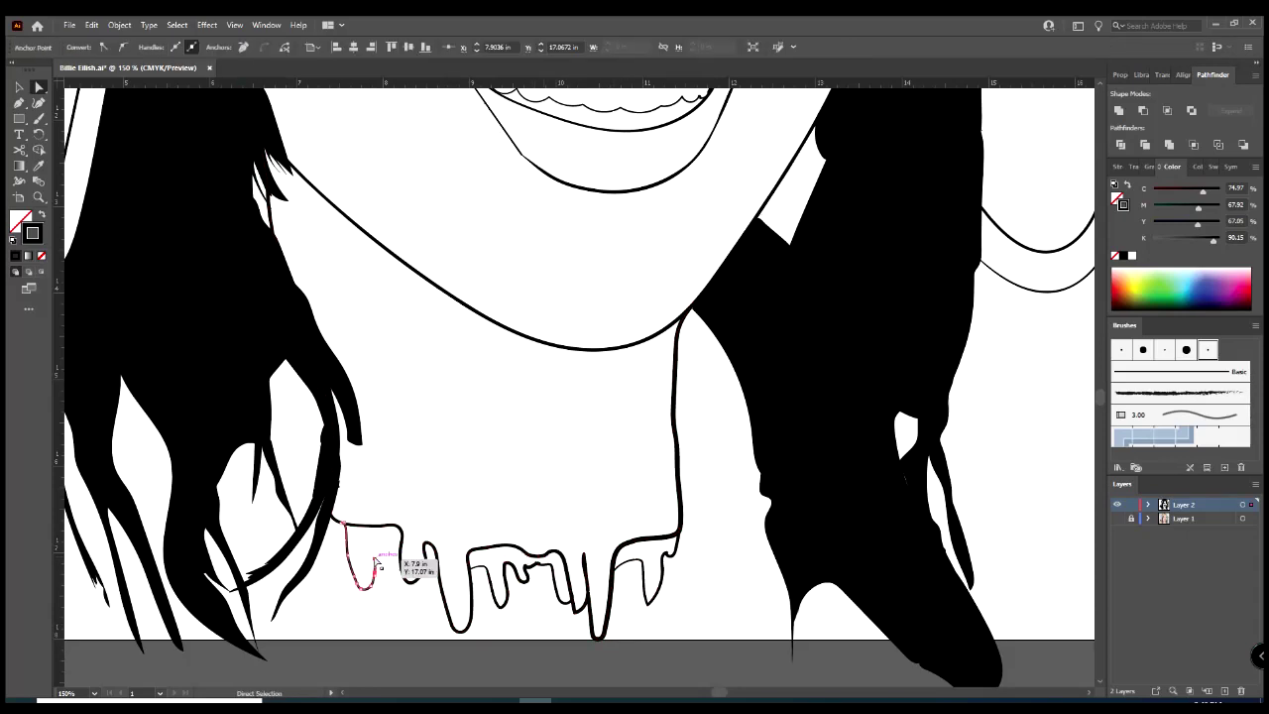
- Redraw the small brush line inside the left drip, then show the photo again
key(b)
alt+scroll(391, 599, up, 3)
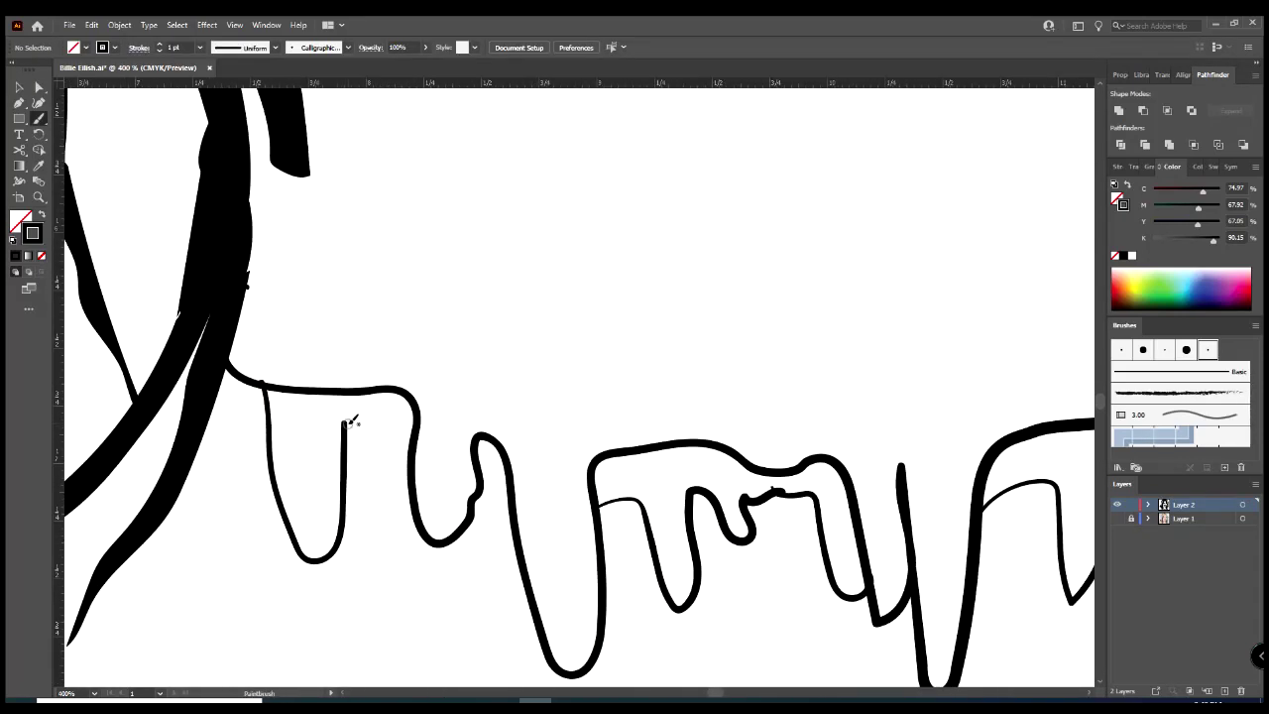
drag(342, 465, 344, 424)
alt+scroll(435, 469, down, 3)
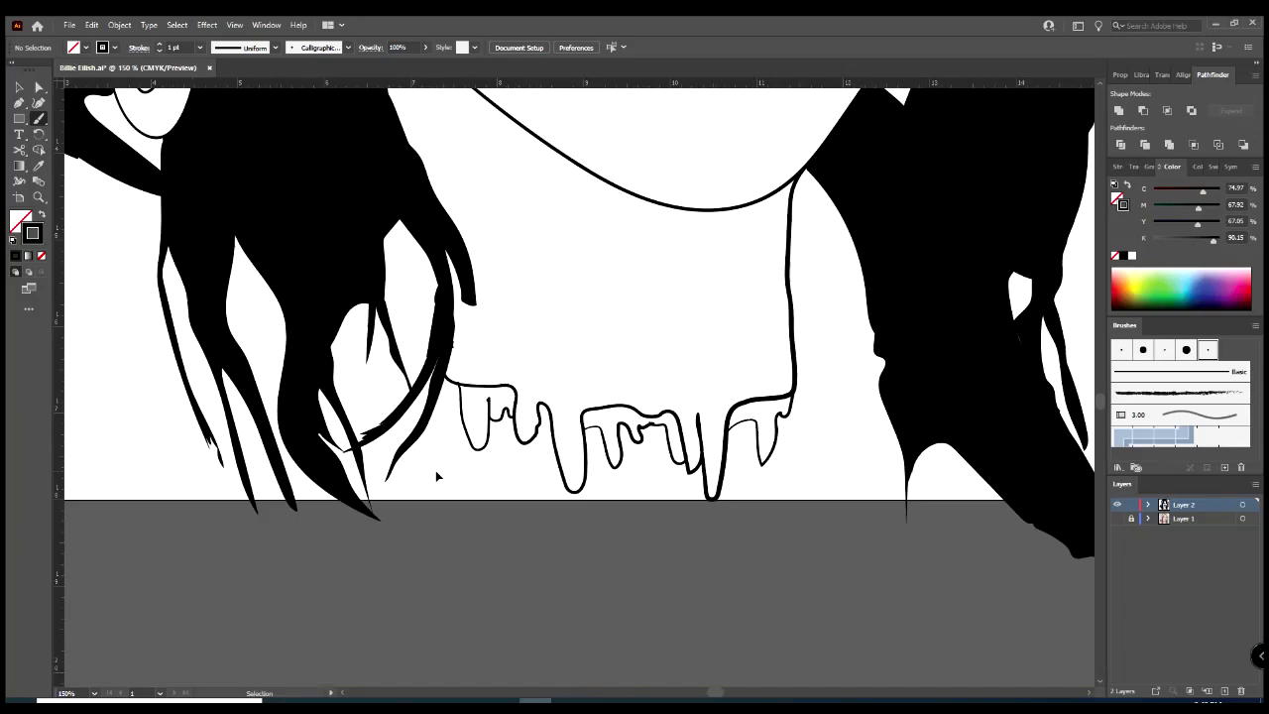
alt+scroll(432, 397, up, 1)
key(v)
alt+scroll(575, 386, up, 3)
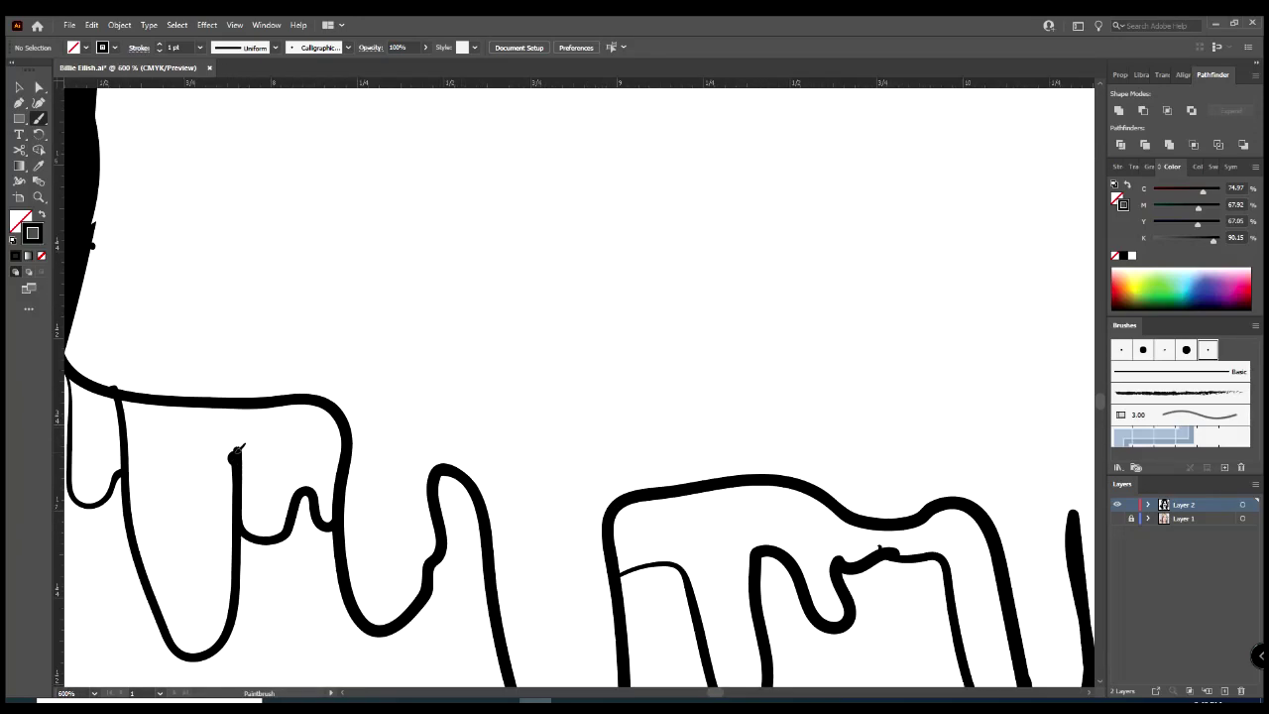
key(a)
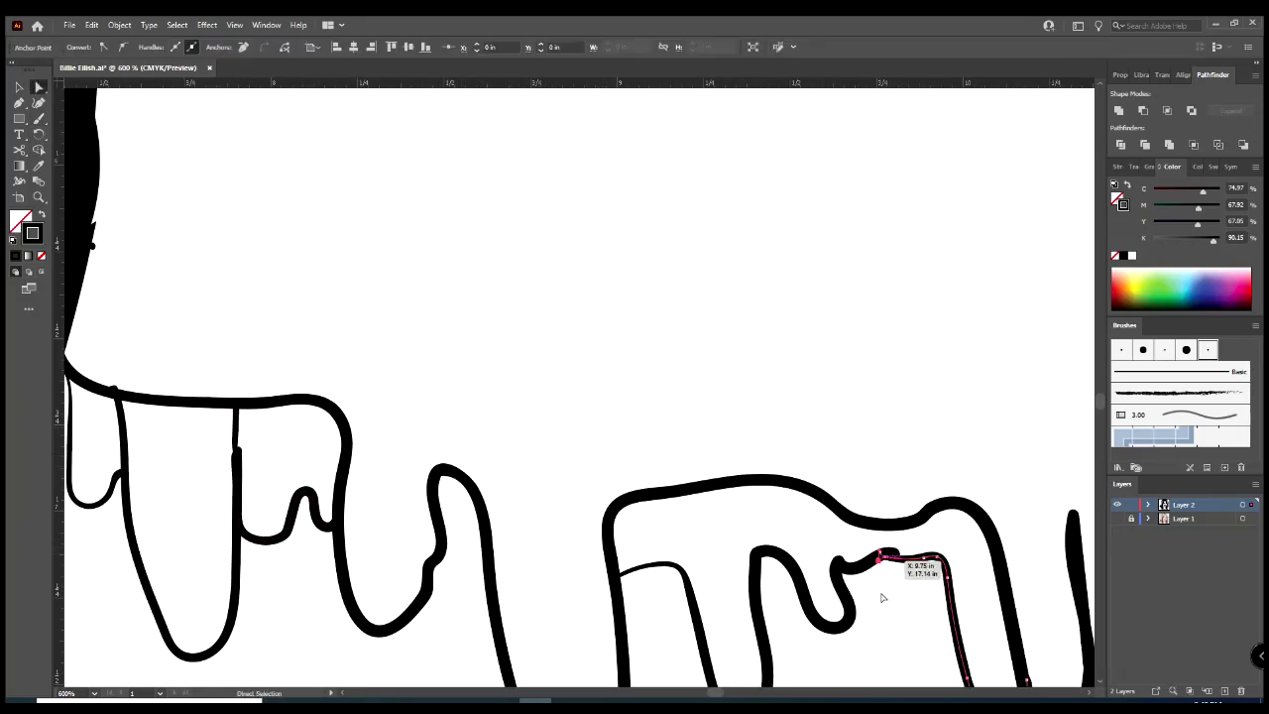
alt+scroll(932, 646, down, 4)
alt+scroll(932, 646, down, 3)
click(1117, 518)
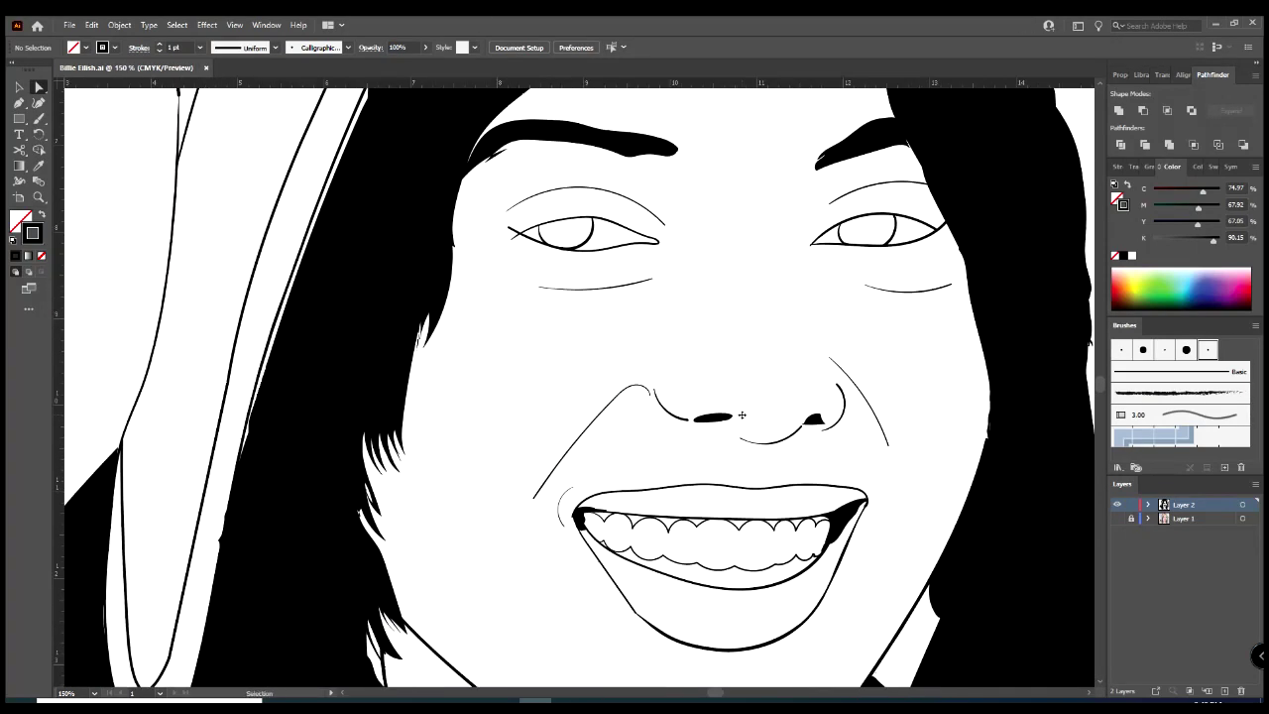
- Check the lower teeth path, switch to the Pencil, and turn Layer 1 back on
alt+scroll(615, 396, up, 4)
alt+scroll(753, 555, up, 2)
click(825, 585)
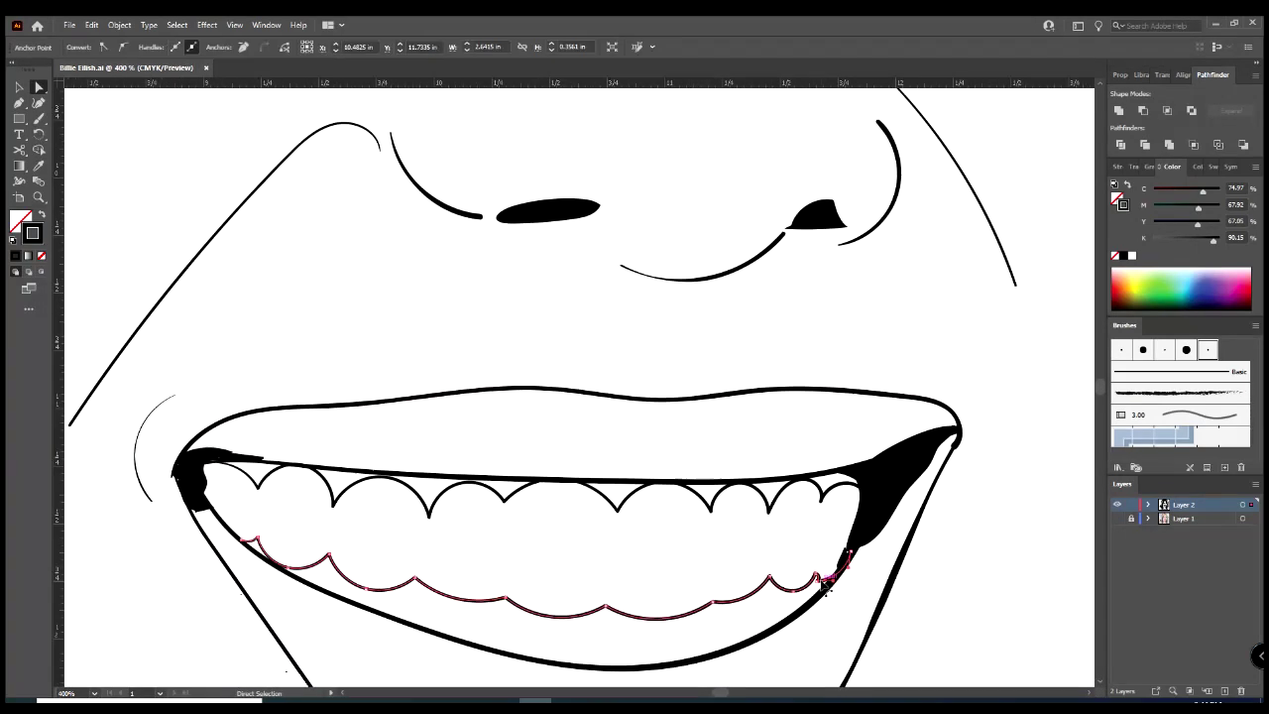
click(940, 595)
key(n)
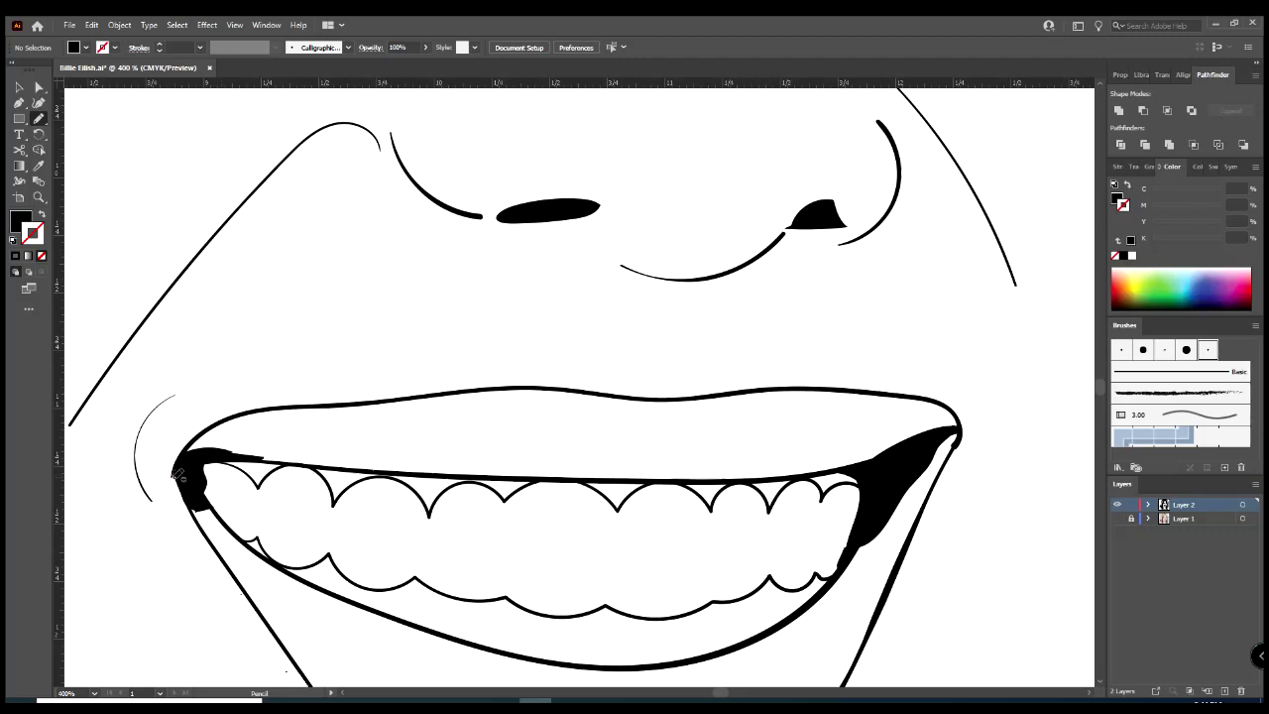
alt+scroll(793, 258, down, 2)
alt+scroll(558, 413, down, 3)
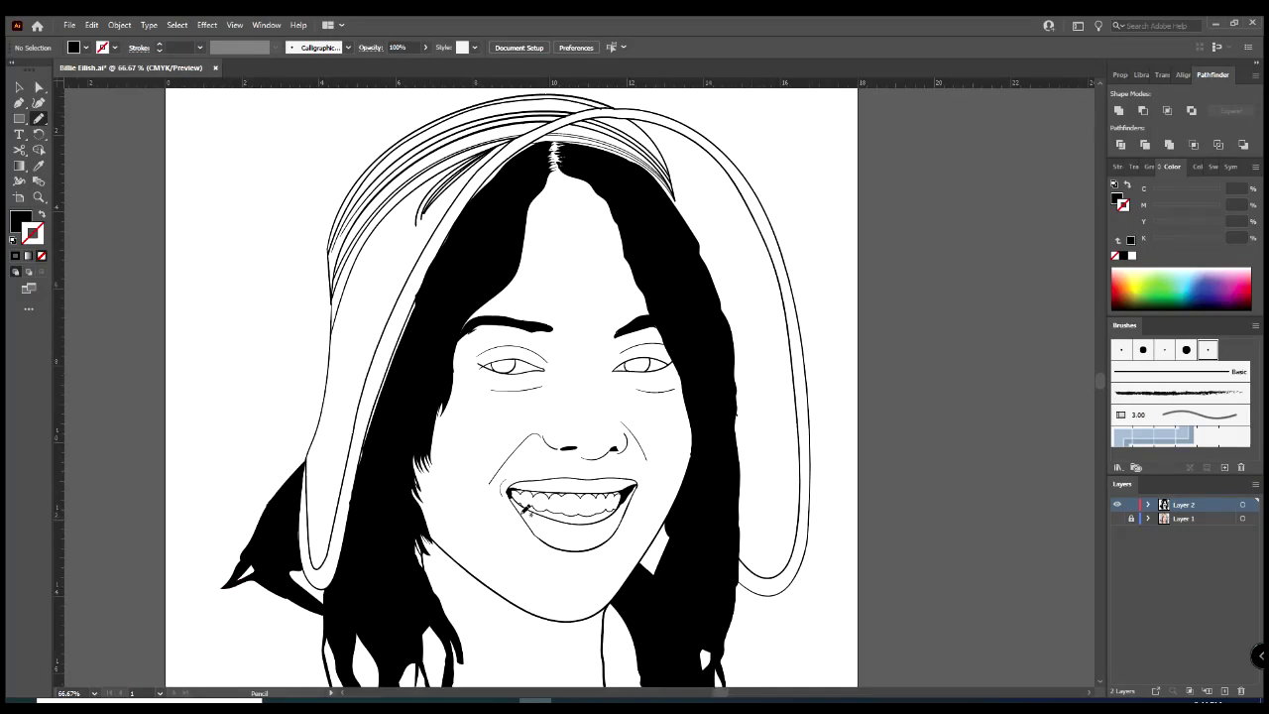
click(1117, 518)
- Erase part of the black hair at the parting, checking it against the photo
click(1117, 505)
alt+scroll(569, 200, up, 2)
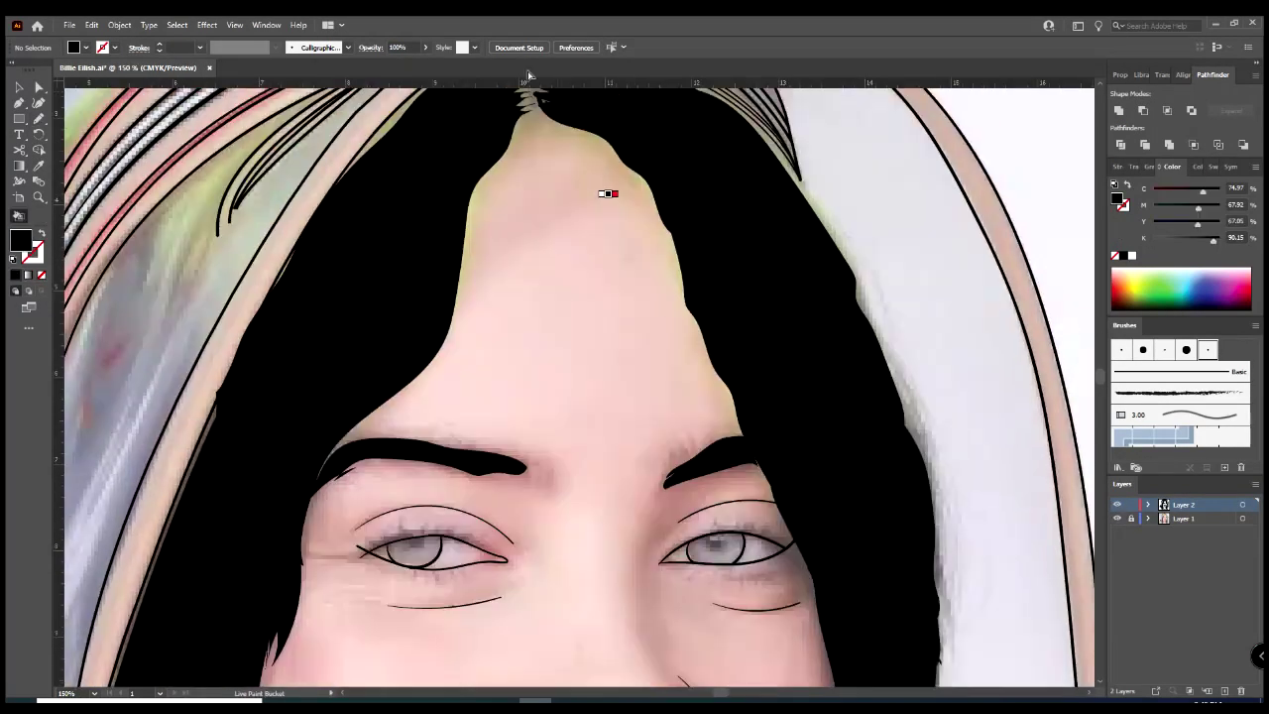
key(shift+e)
drag(544, 276, 526, 210)
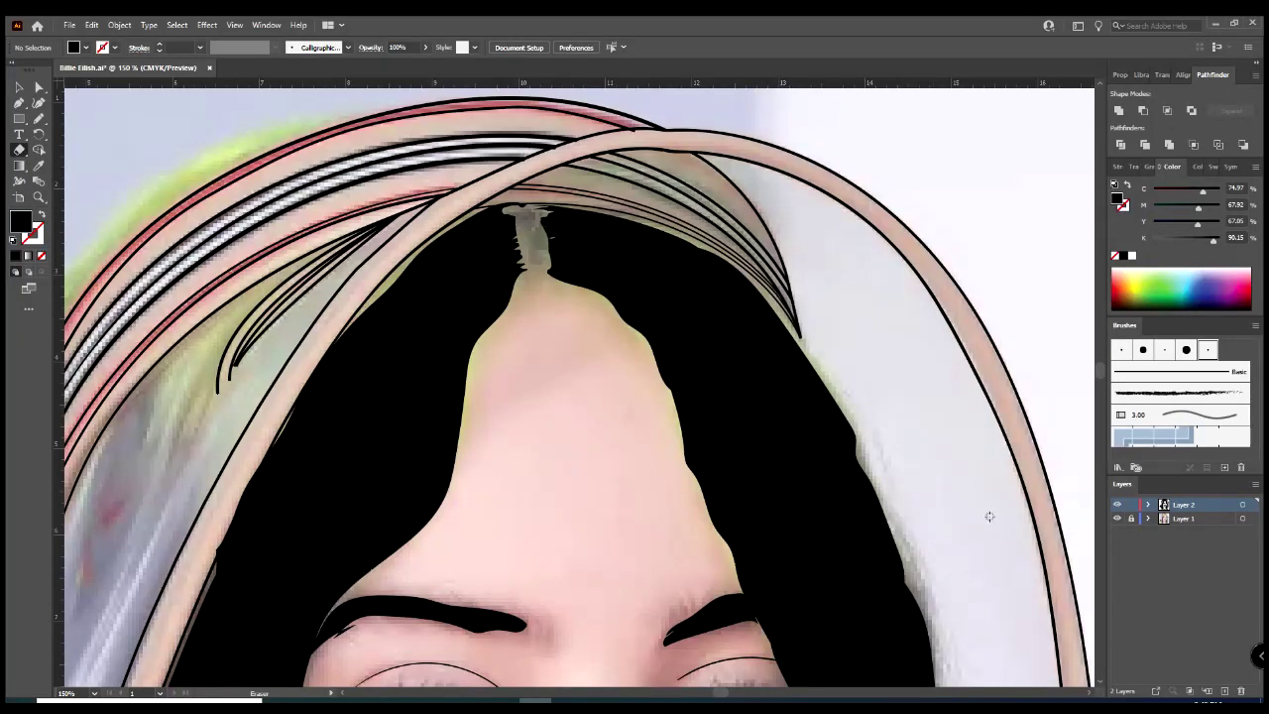
scroll(560, 402, up, 3)
key(n)
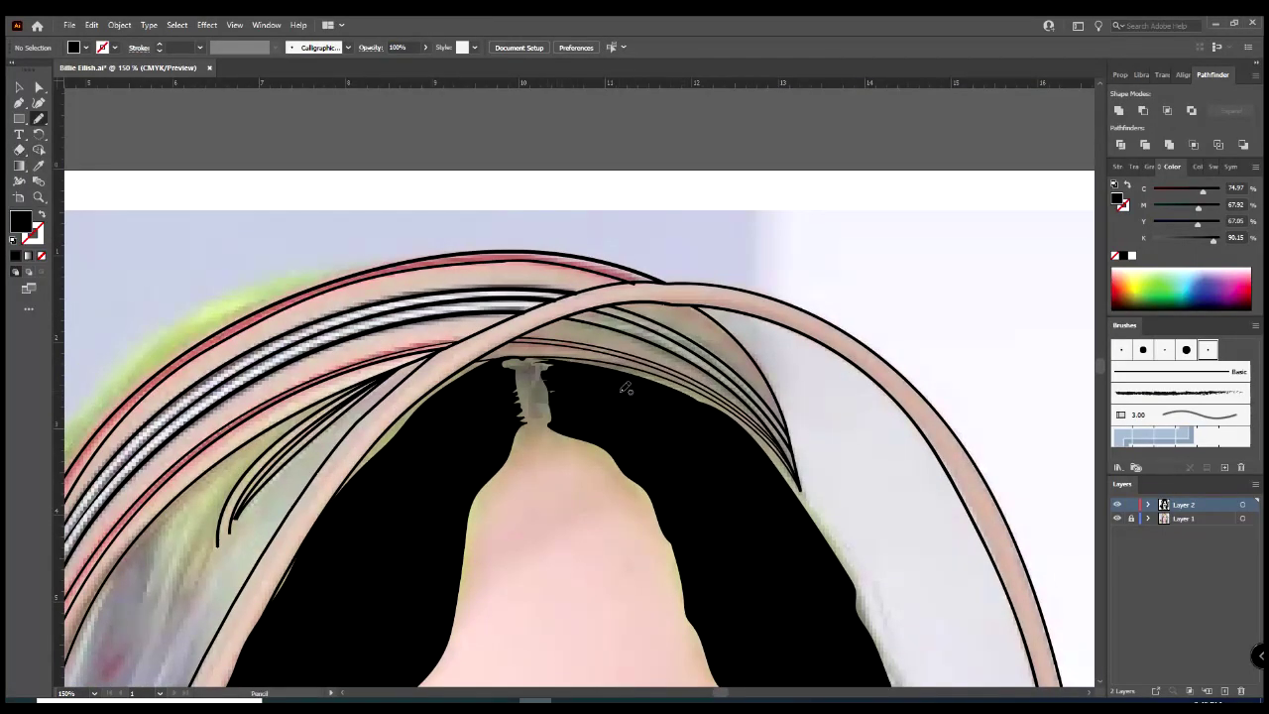
alt+scroll(548, 382, down, 2)
click(1117, 504)
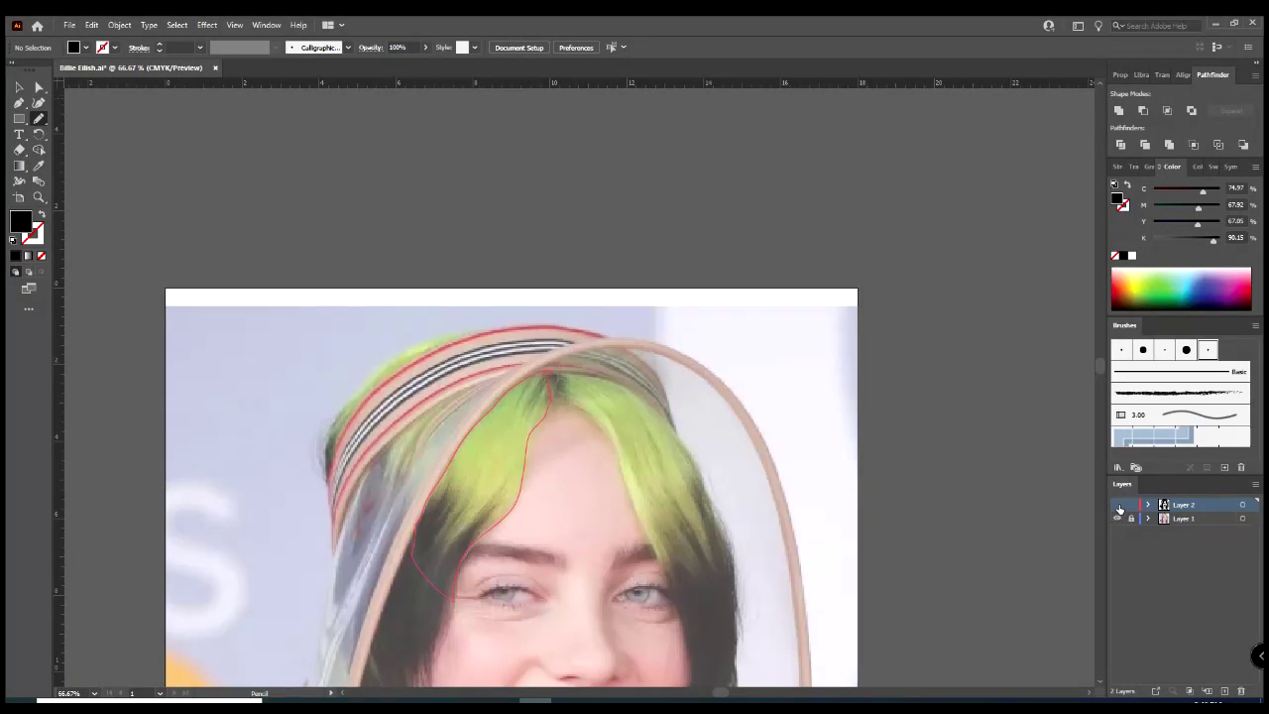
- Redraw the hair parting edge of the black hair shape with the Pencil
alt+scroll(529, 381, up, 3)
drag(480, 368, 493, 360)
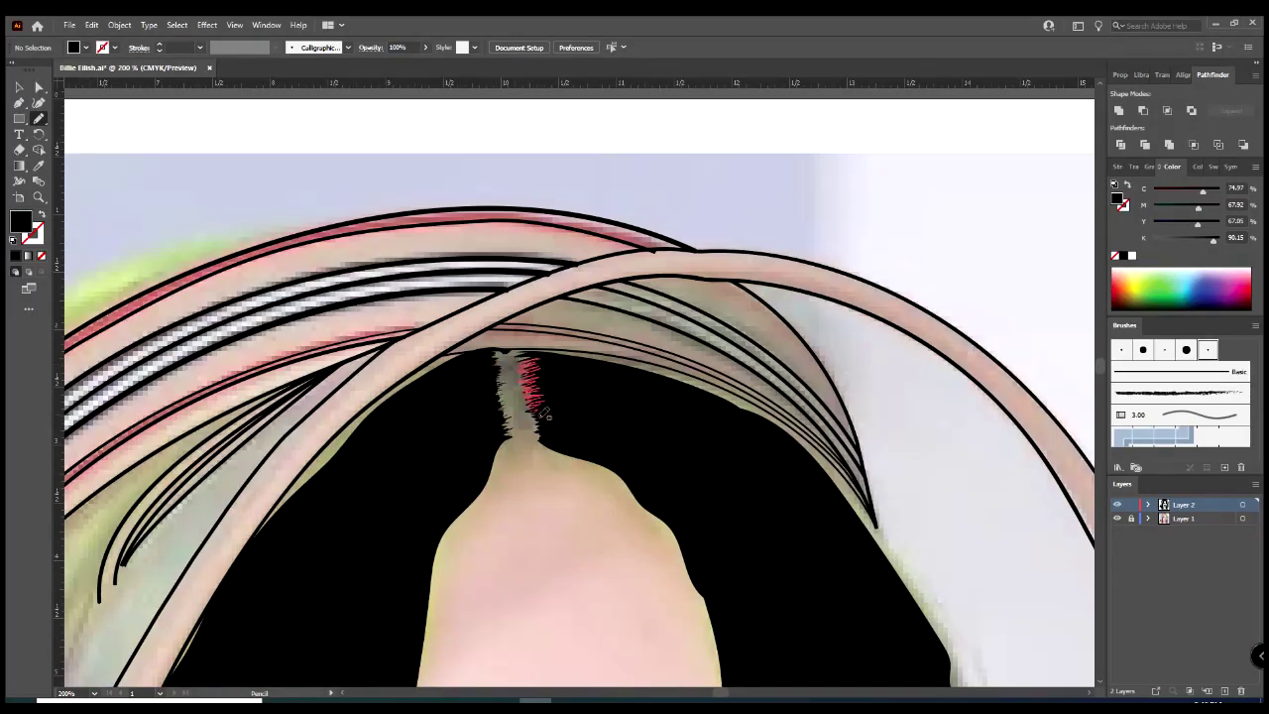
drag(544, 415, 547, 416)
alt+scroll(581, 396, down, 3)
alt+scroll(739, 287, up, 1)
click(1118, 518)
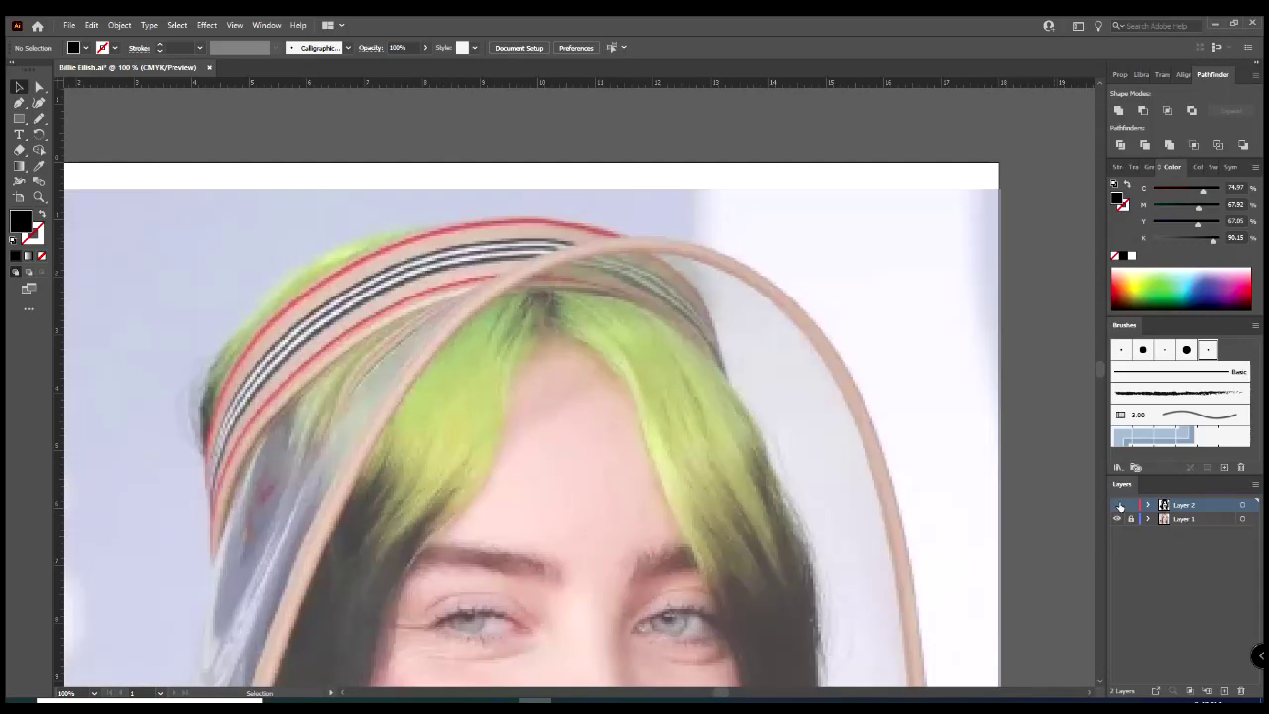
alt+scroll(575, 297, up, 1)
- Draw a small black hair strand under the hat brim
key(n)
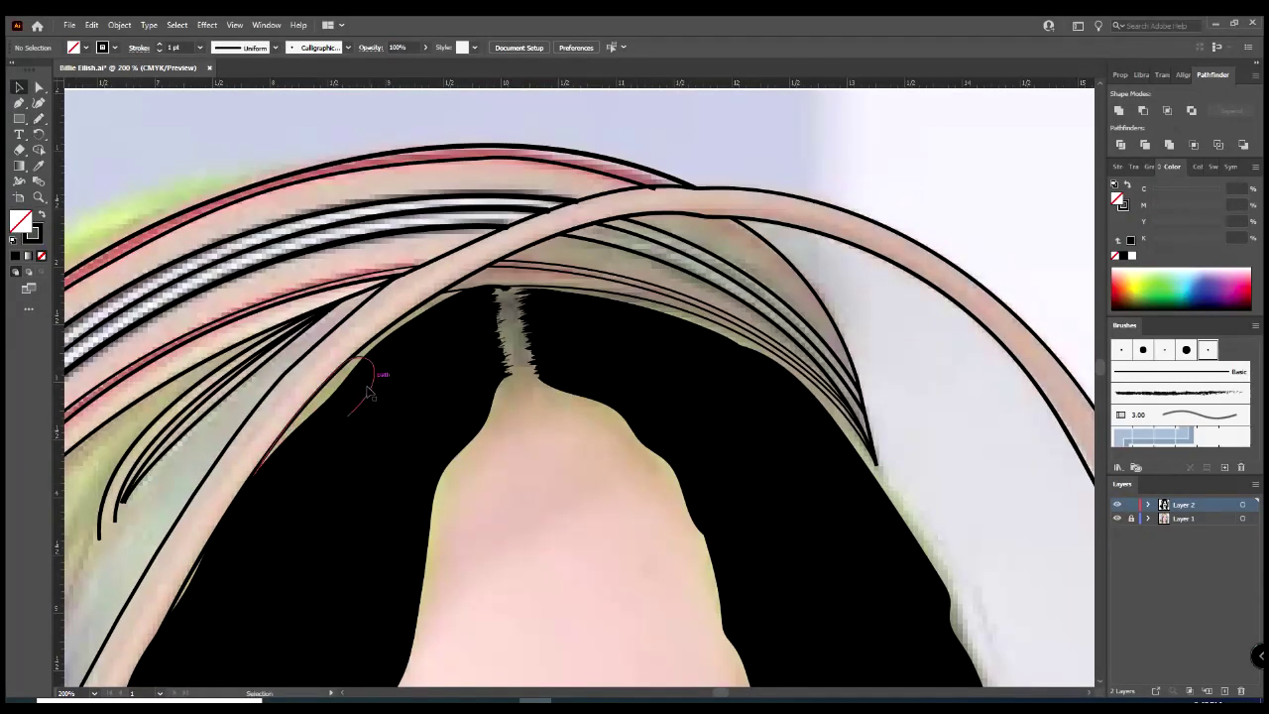
drag(408, 437, 503, 378)
alt+scroll(365, 375, up, 1)
key(ctrl+shift+a)
alt+scroll(839, 247, down, 3)
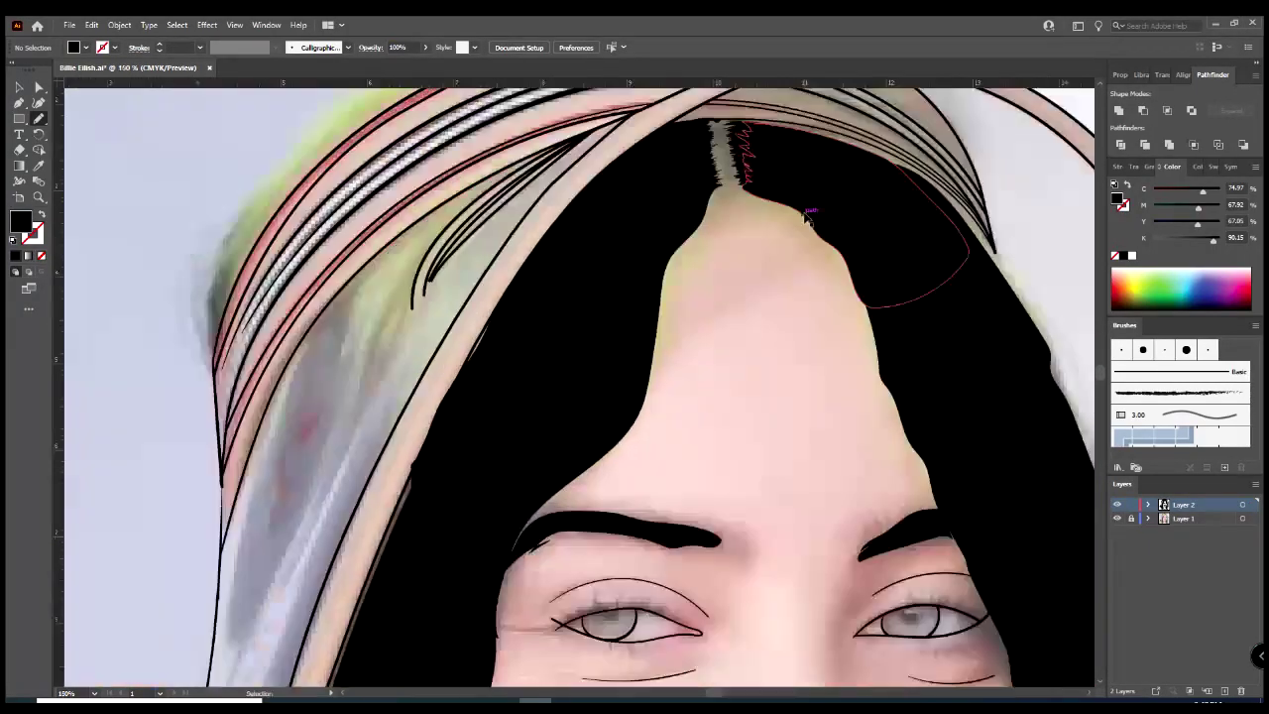
alt+scroll(807, 212, up, 3)
scroll(387, 233, down, 3)
scroll(292, 322, down, 3)
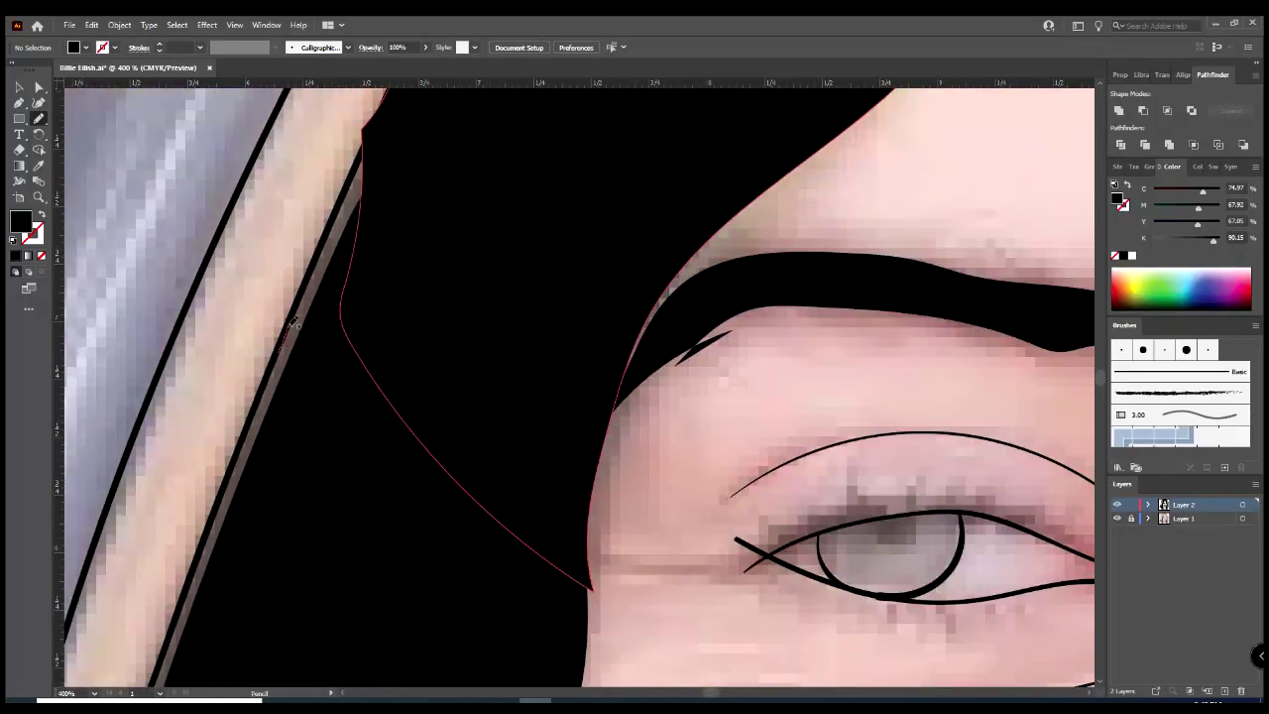
alt+scroll(292, 481, down, 3)
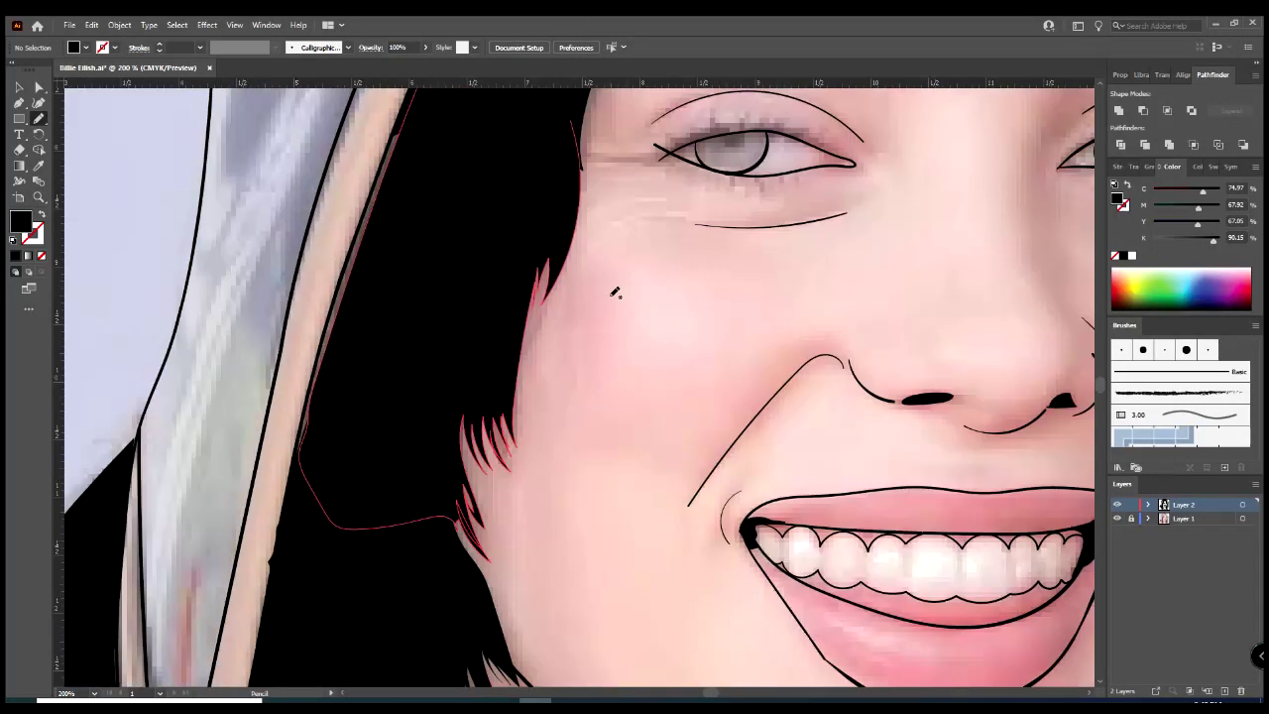
alt+scroll(753, 387, up, 3)
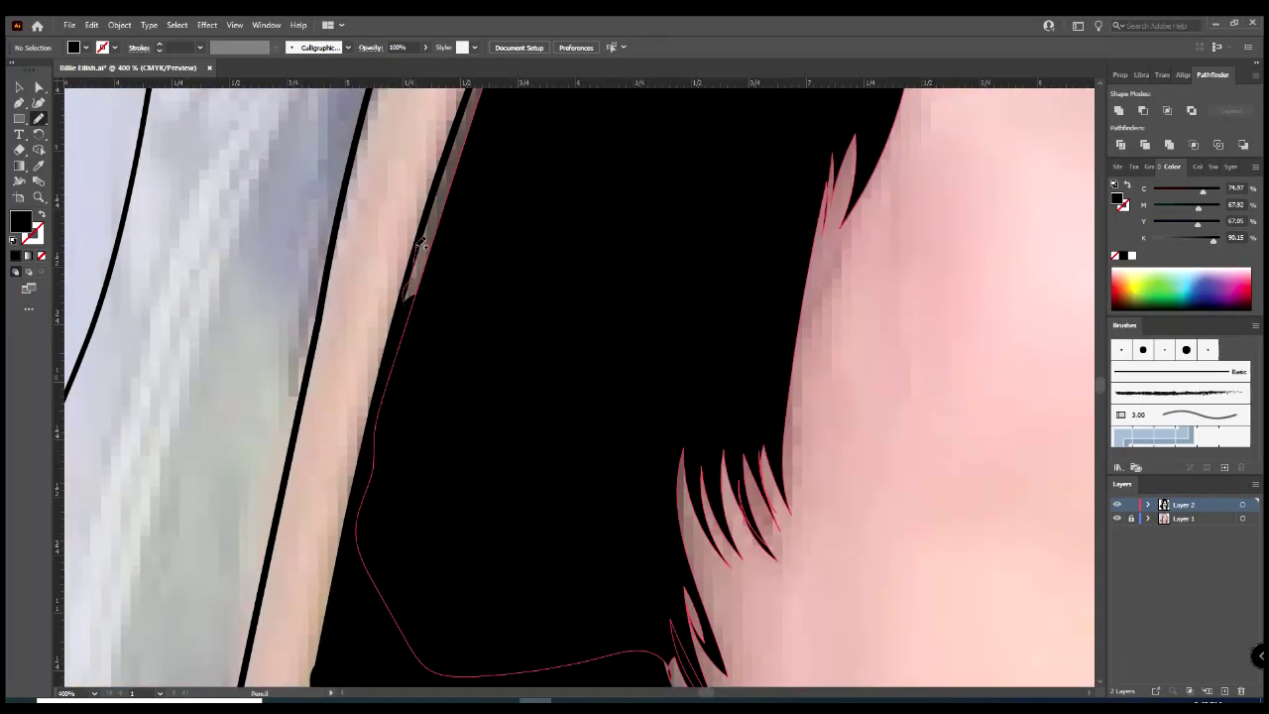
scroll(530, 501, up, 2)
scroll(531, 500, left, 2)
- Extend the hair along the hat brim, reshape its right edge past the brow, and hide the photo
drag(479, 402, 547, 217)
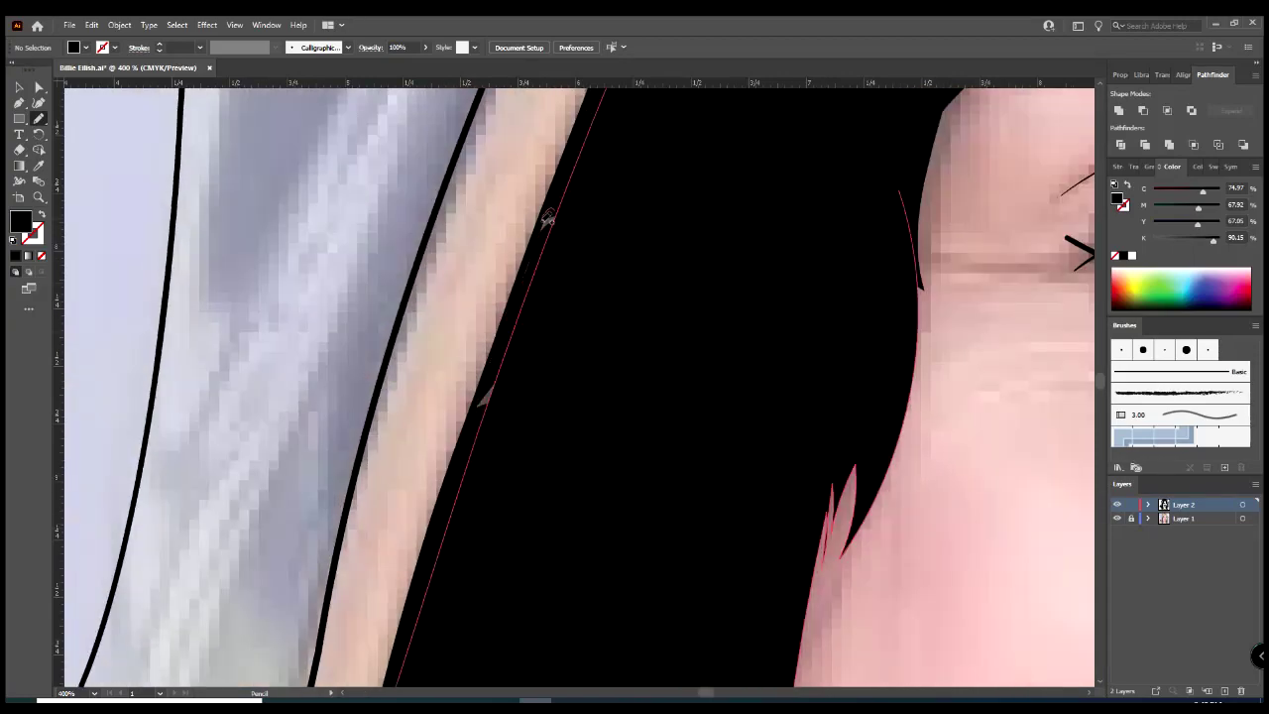
alt+scroll(489, 425, down, 5)
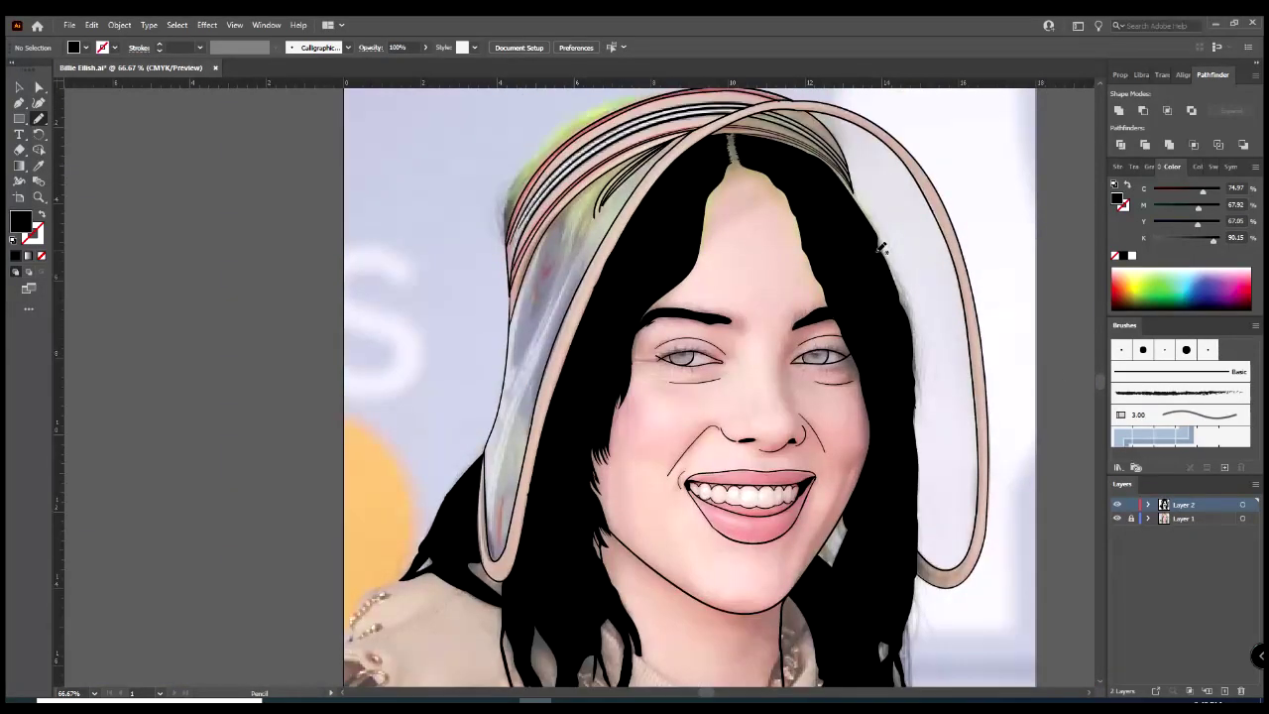
scroll(881, 247, right, 3)
alt+scroll(796, 344, up, 5)
scroll(796, 344, up, 3)
mouse_move(796, 344)
mouse_down()
mouse_move(880, 316)
mouse_move(968, 379)
mouse_move(973, 466)
mouse_up()
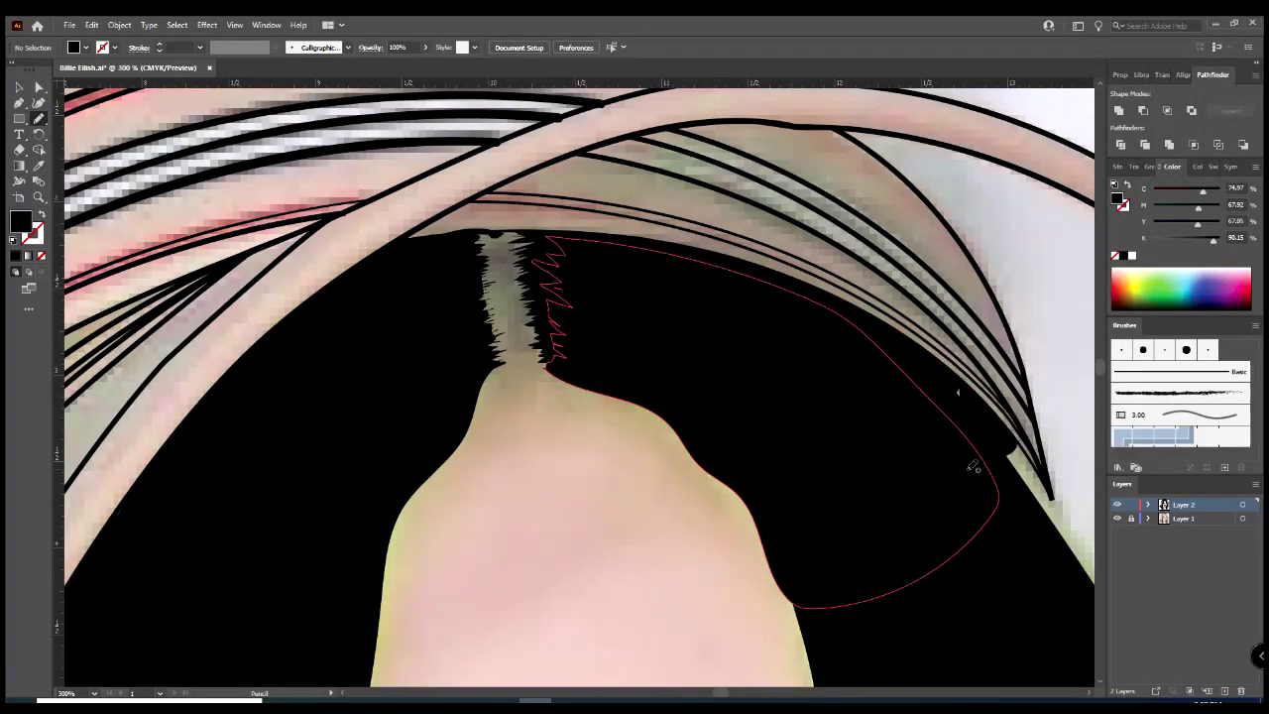
alt+scroll(973, 466, down, 5)
alt+scroll(906, 447, up, 4)
drag(895, 218, 952, 337)
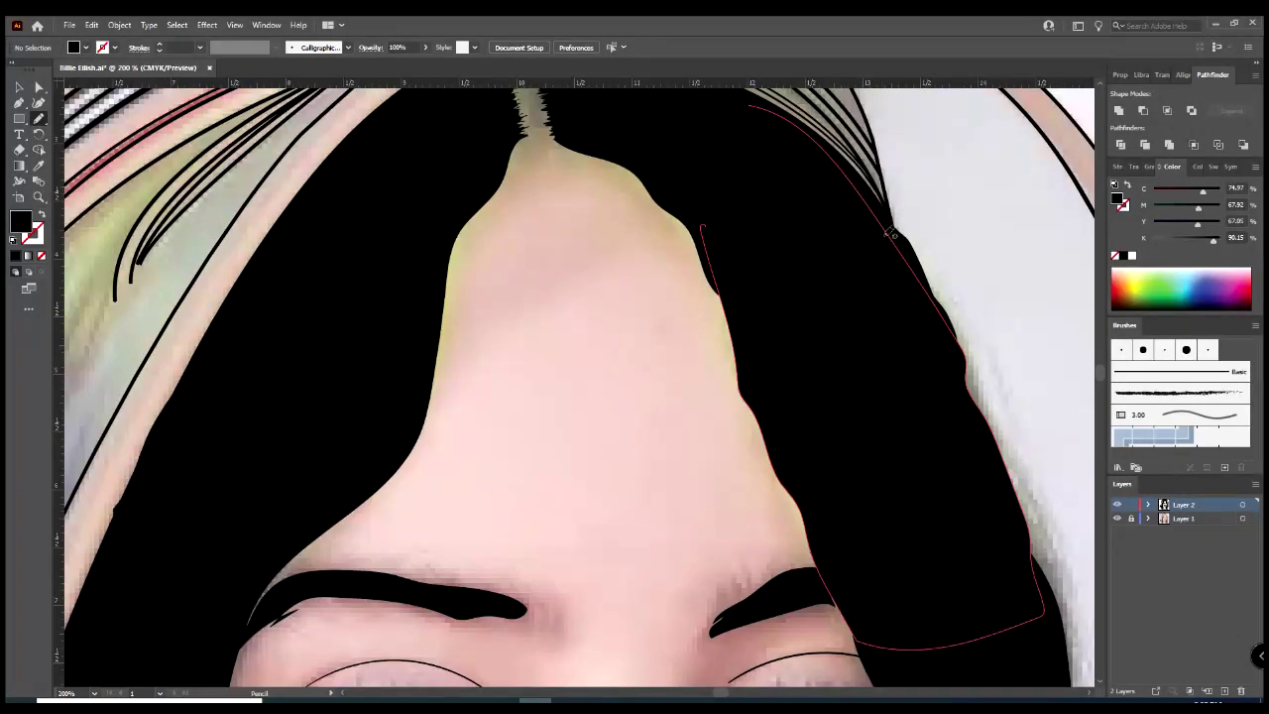
alt+scroll(942, 445, down, 5)
click(1117, 518)
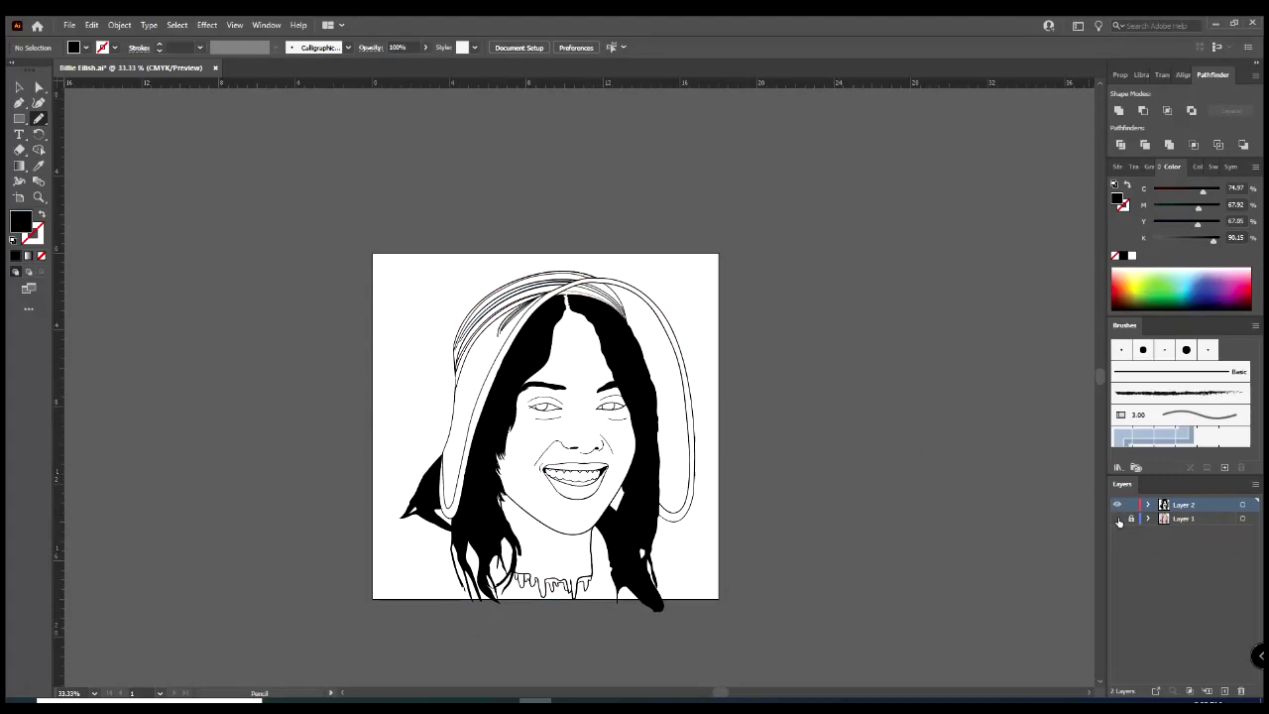
- Show the photo again and group the two eye outlines with Ctrl+G
click(1117, 518)
scroll(737, 429, up, 5)
scroll(346, 699, left, 3)
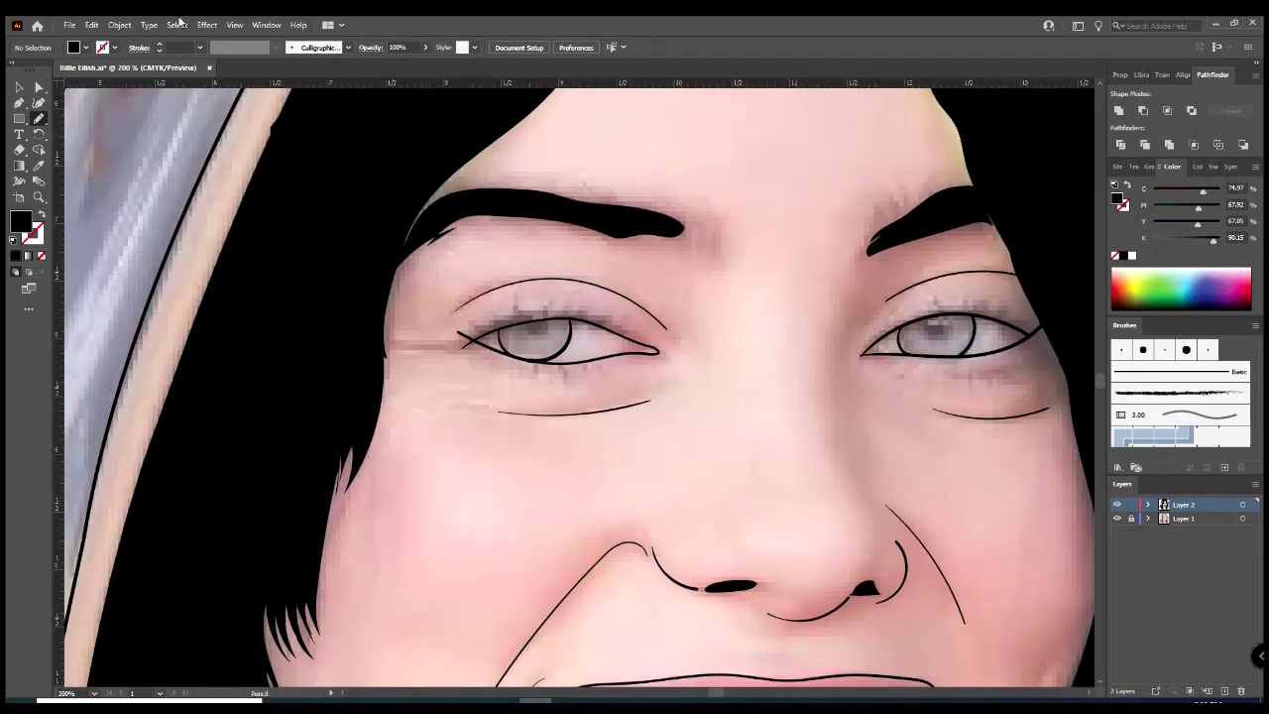
key(v)
click(634, 349)
shift+click(889, 327)
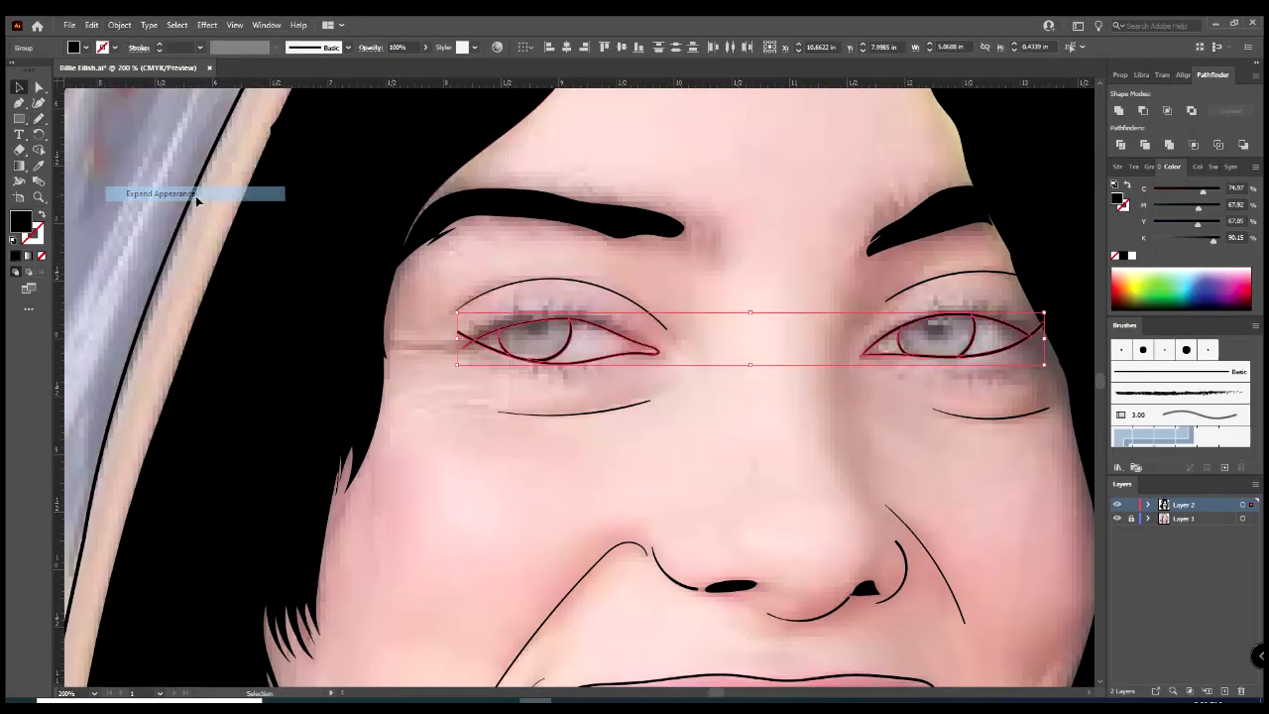
key(ctrl+g)
key(ctrl+shift+a)
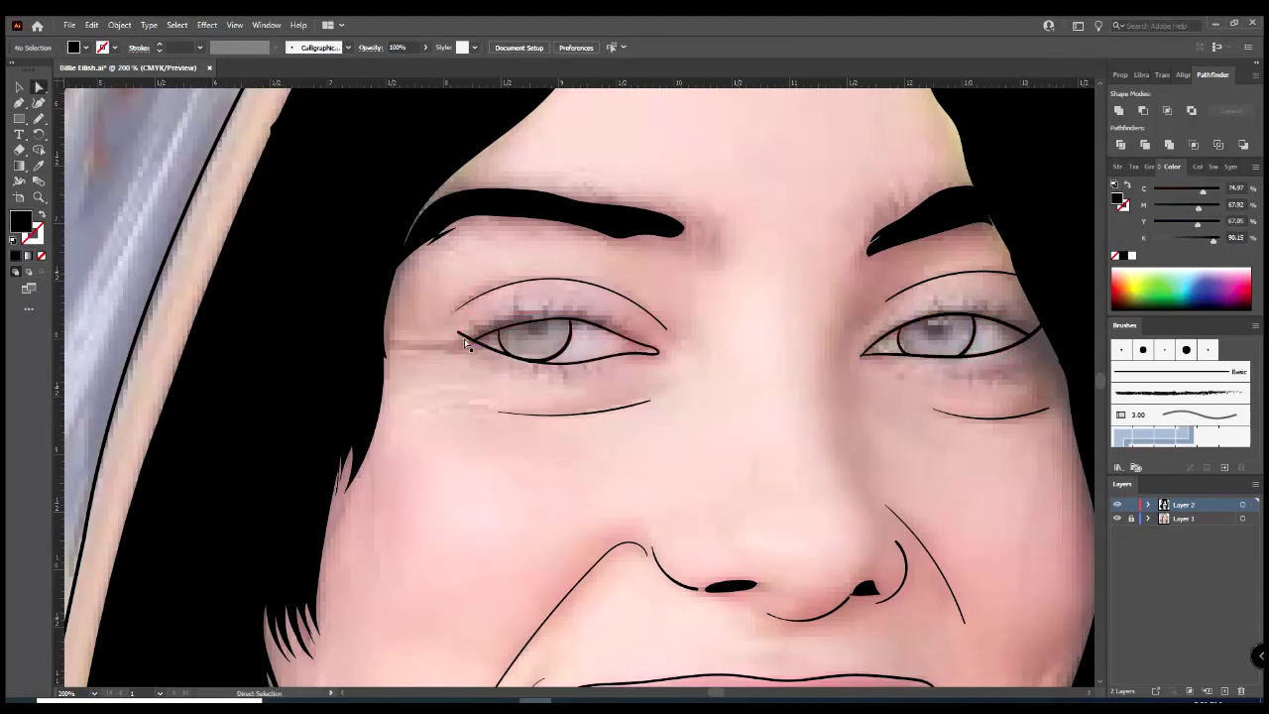
- Zoom in and select the right eye's lower lid path with Direct Selection
key(a)
key(ctrl+equal)
scroll(1083, 697, right, 5)
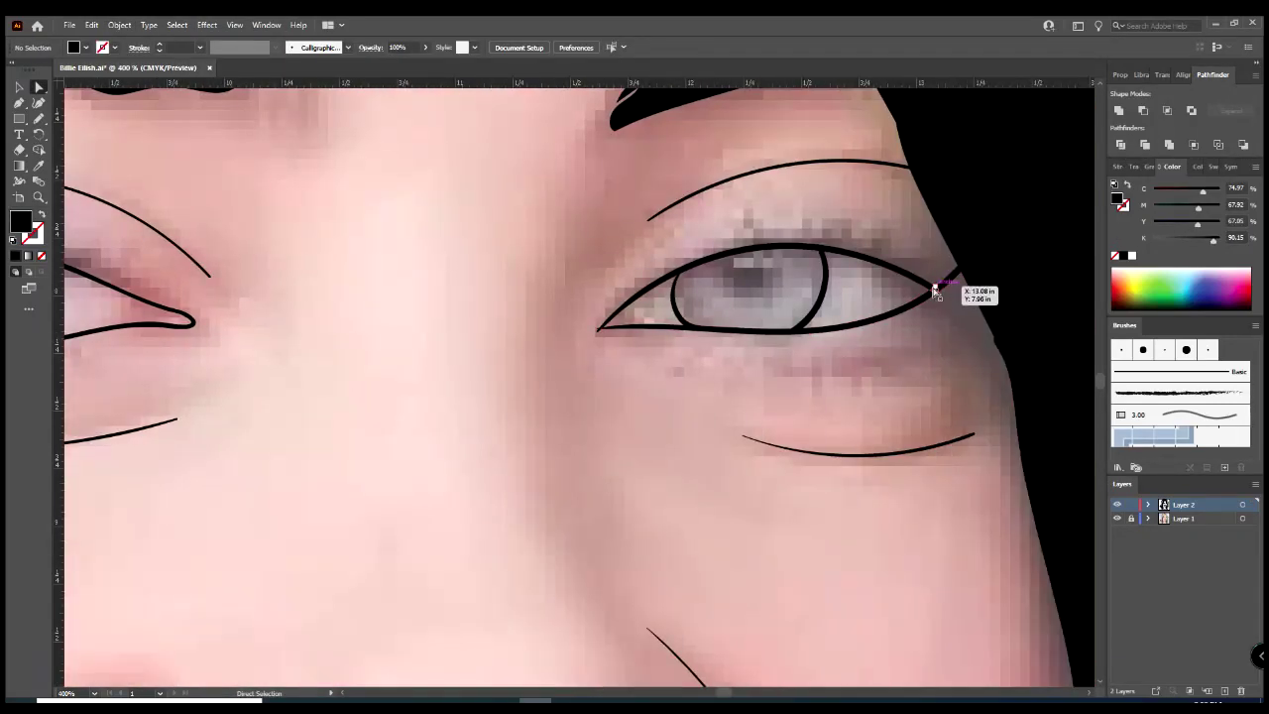
click(940, 283)
scroll(584, 337, up, 5)
scroll(566, 368, up, 3)
scroll(682, 437, down, 10)
scroll(758, 407, up, 6)
- Pull the lower lid's loose end and handle into a sharp corner at the eye's outer tip
key(c)
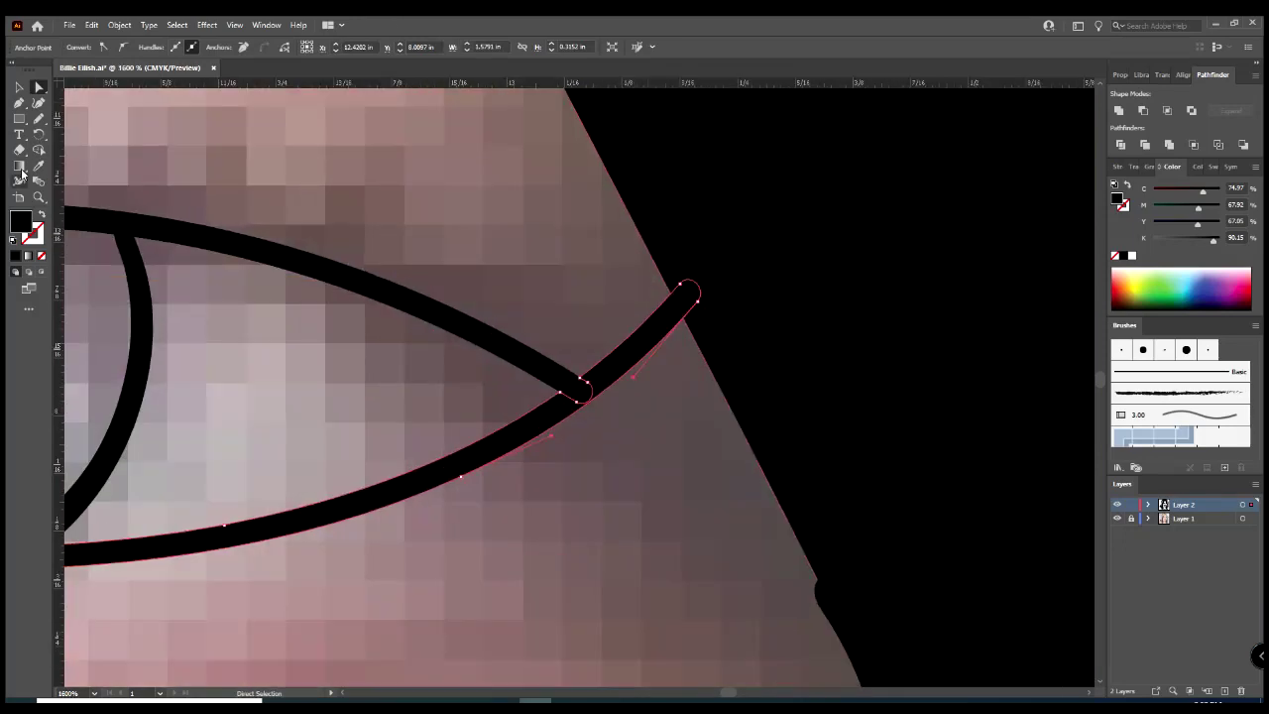
click(591, 385)
click(757, 380)
click(592, 385)
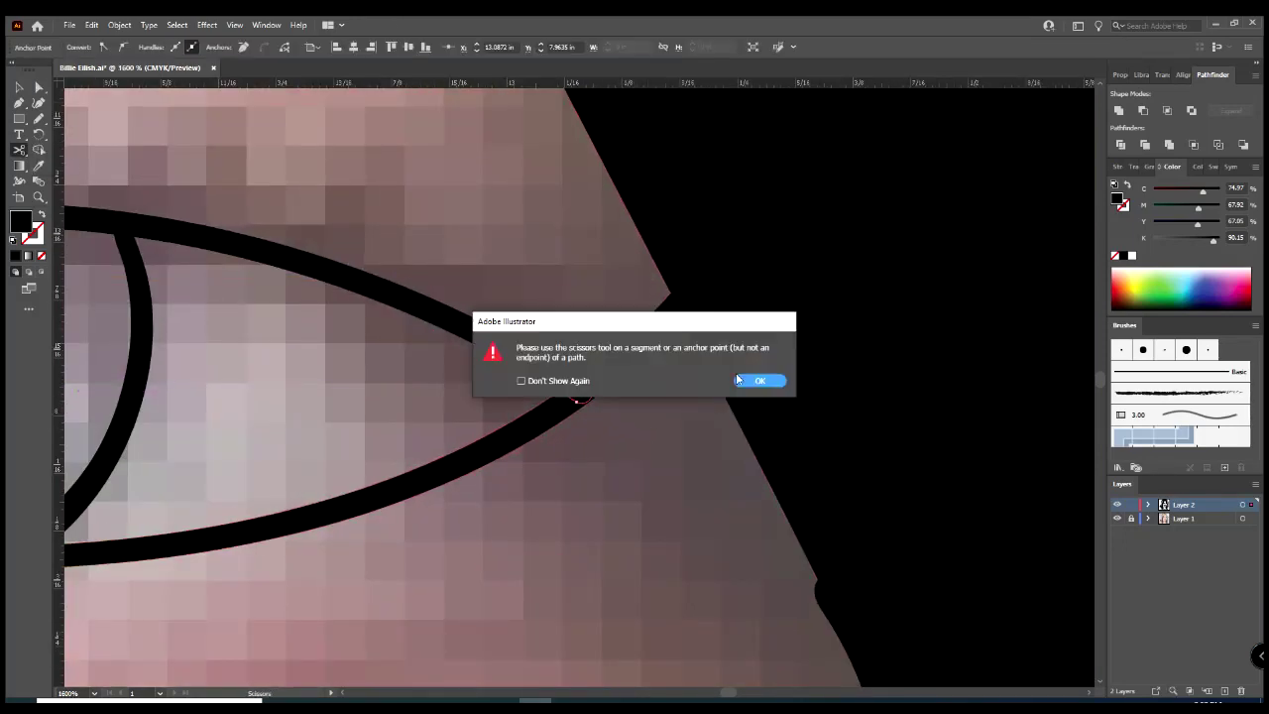
click(760, 380)
key(a)
key(Delete)
key(ctrl+z)
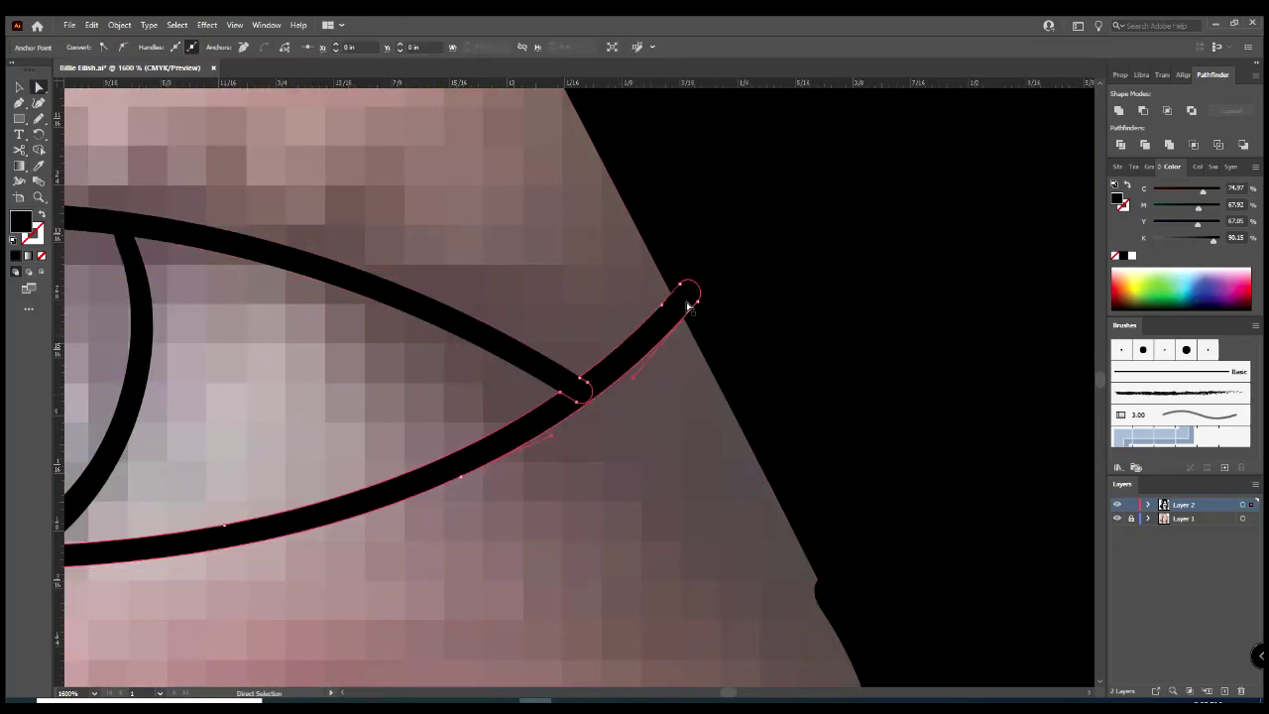
drag(680, 285, 589, 384)
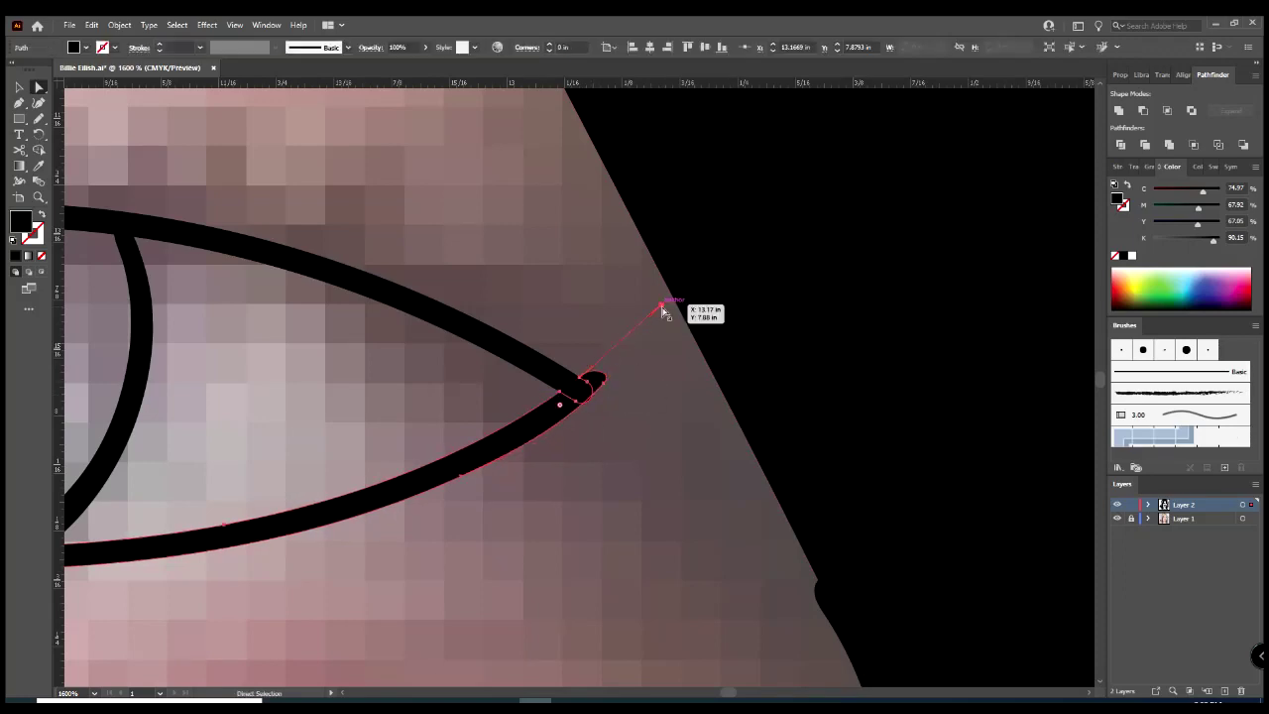
drag(659, 307, 593, 367)
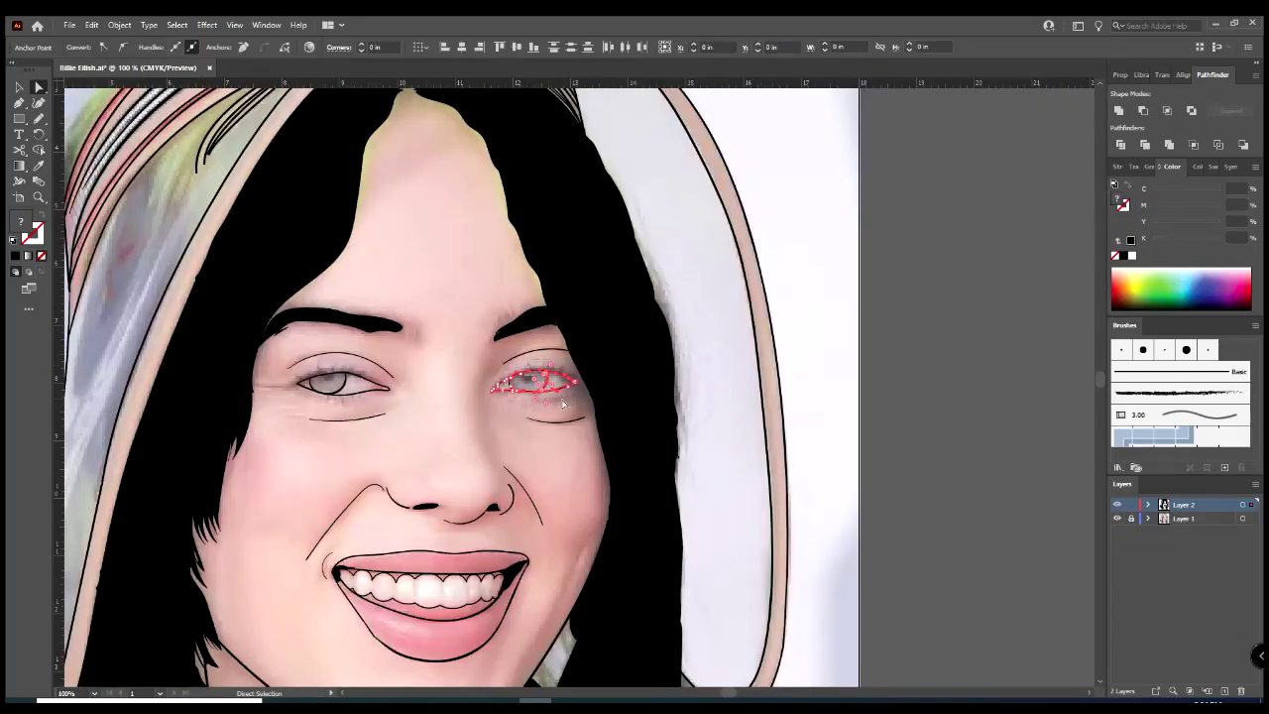
- Rotate the right eye group slightly
key(v)
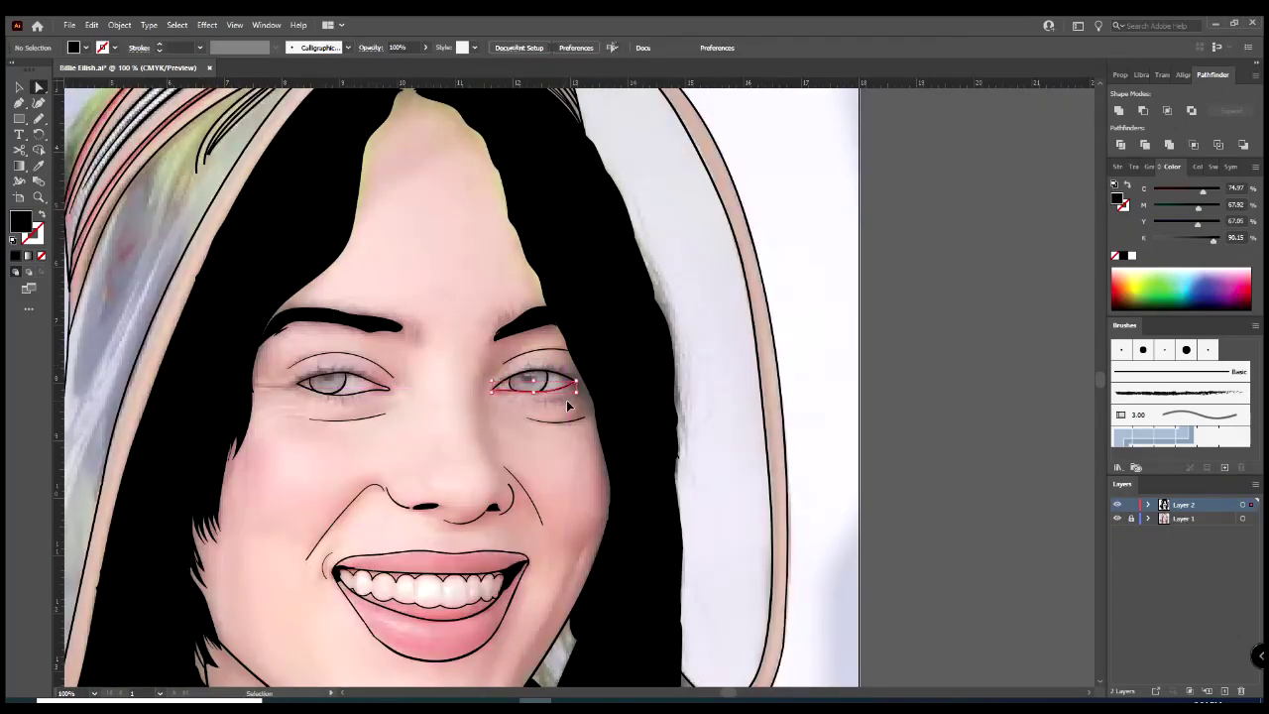
key(ctrl+plus)
key(ctrl+plus)
key(ctrl+plus)
drag(608, 424, 609, 422)
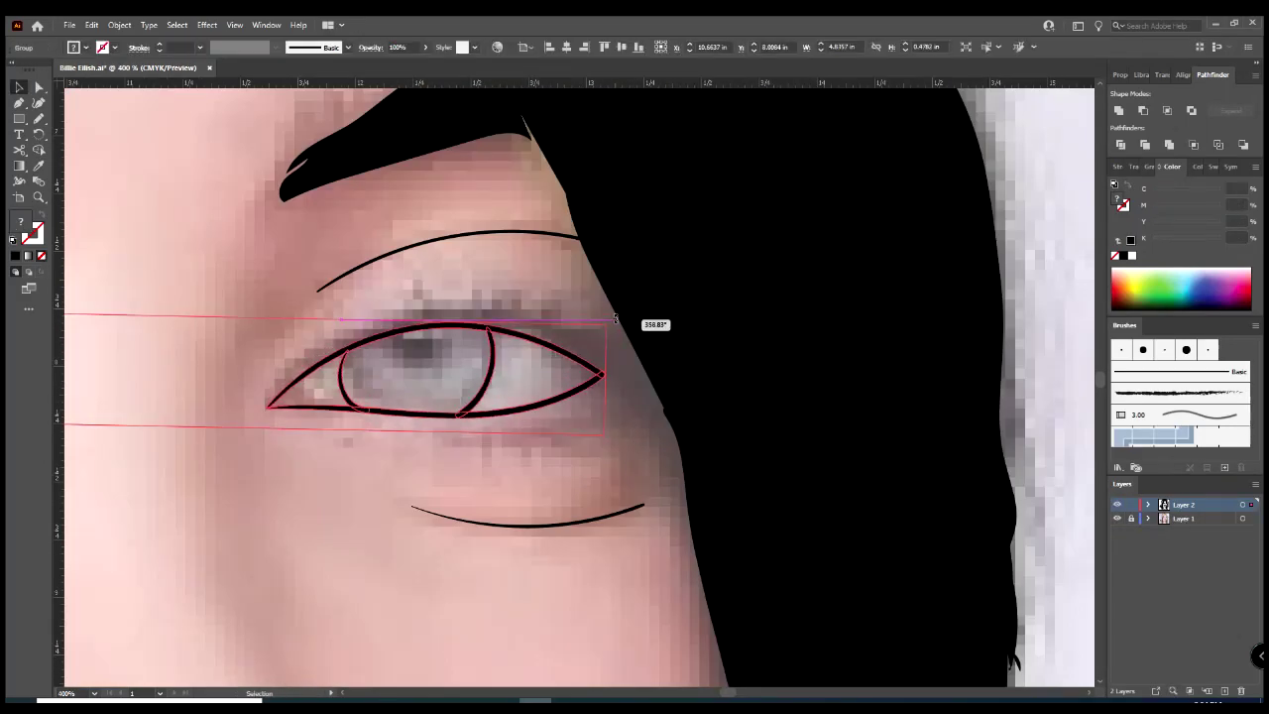
key(ctrl+minus)
key(ctrl+minus)
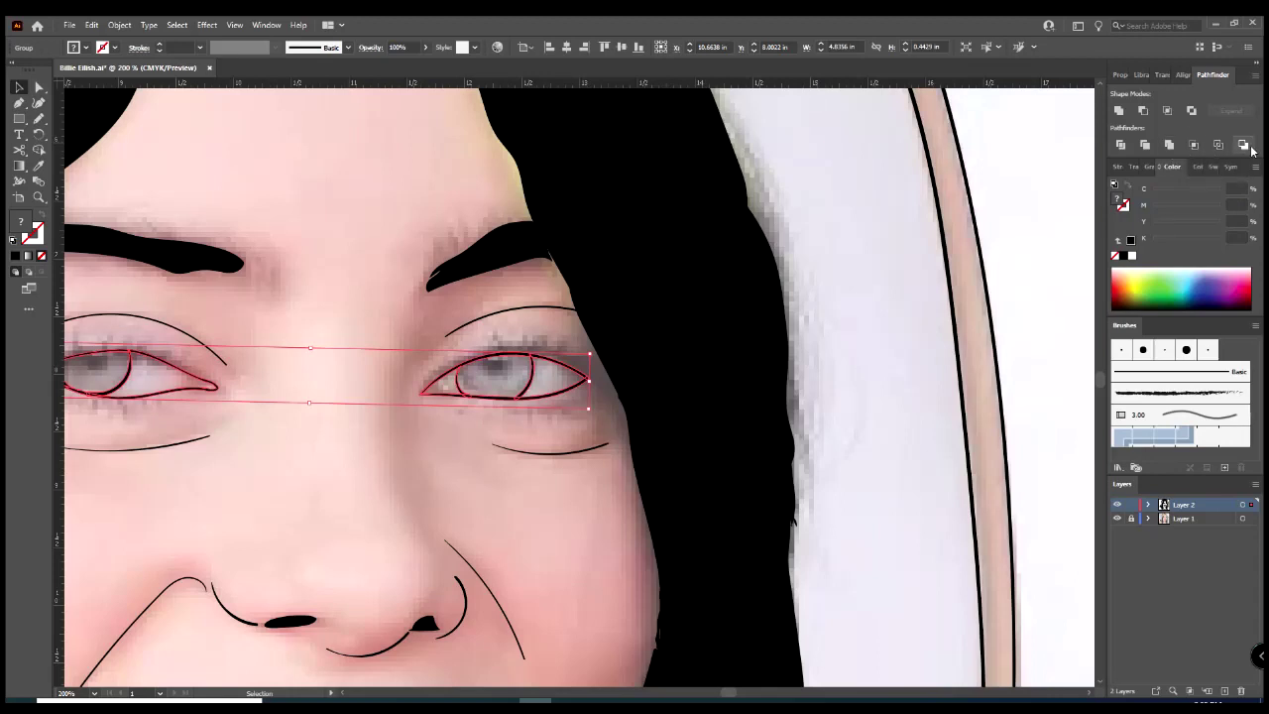
- Delete the right eye's old outline path
key(a)
click(575, 382)
key(Delete)
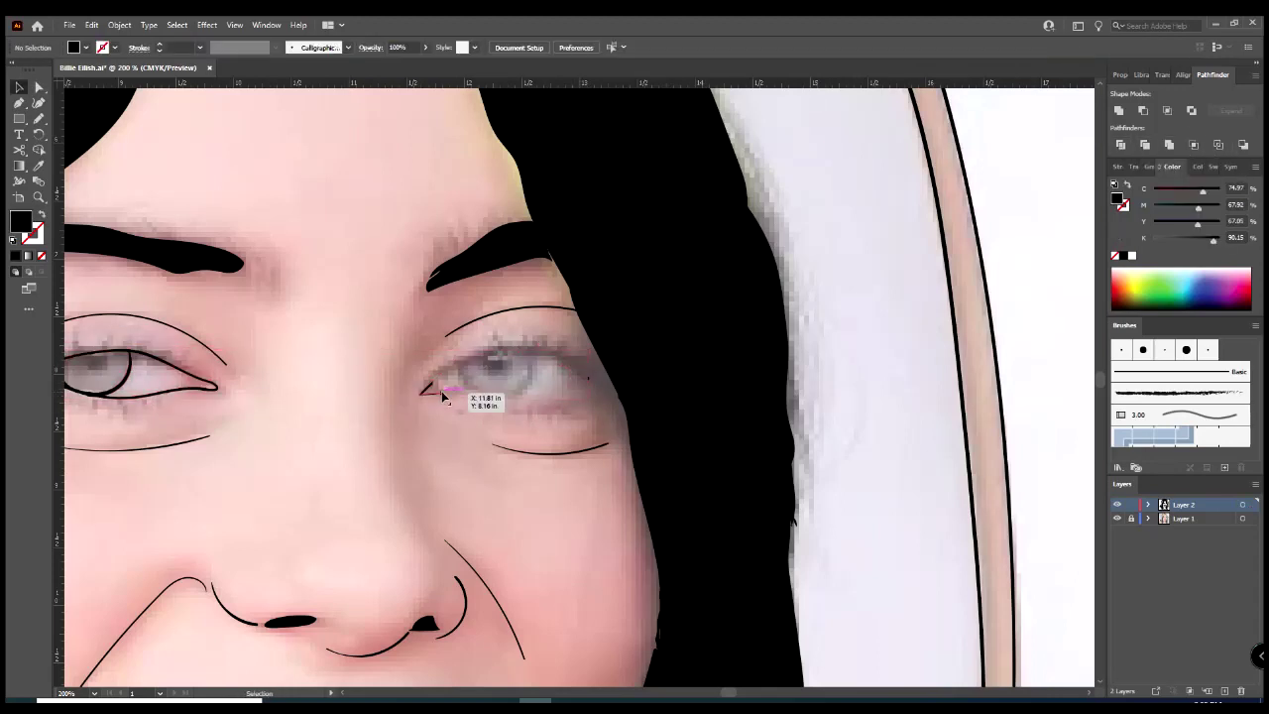
- Retrace the right eye's upper lid and iris with 0.5 pt brush strokes, then hide Layer 2
key(b)
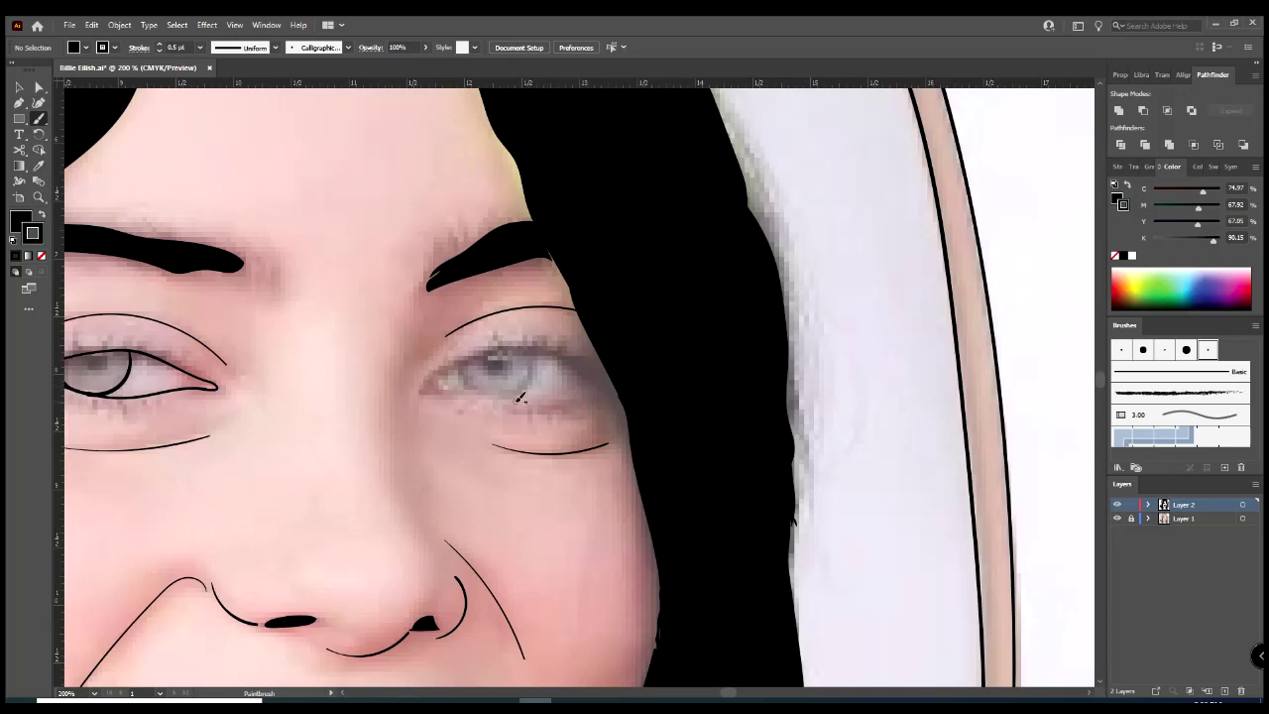
key(ctrl+plus)
mouse_move(346, 442)
mouse_down()
mouse_move(600, 425)
mouse_move(627, 439)
mouse_up()
drag(401, 400, 516, 390)
mouse_move(364, 443)
mouse_down()
mouse_move(645, 439)
mouse_move(380, 432)
mouse_move(579, 451)
mouse_move(644, 440)
mouse_up()
key(ctrl+z)
key(ctrl+z)
key(ctrl+0)
click(1117, 505)
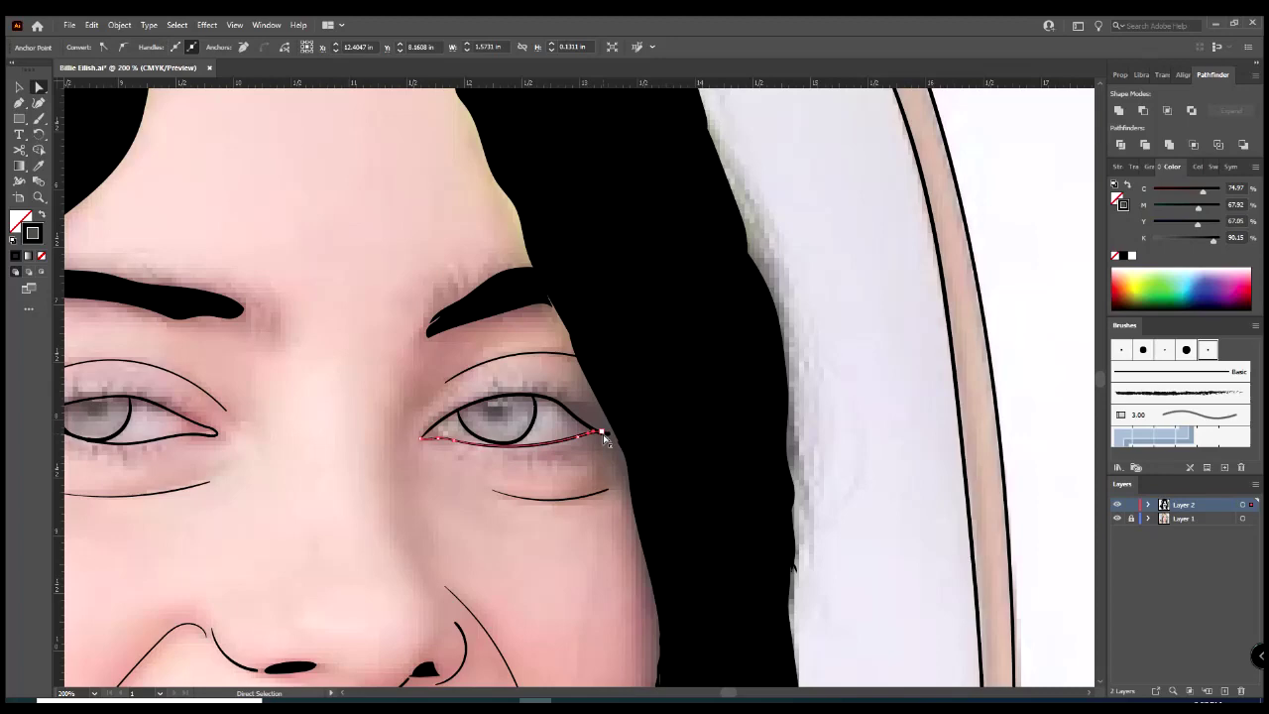
- Deselect the eyelid line and switch to the Paintbrush for hair strands beside the left cheek
click(600, 436)
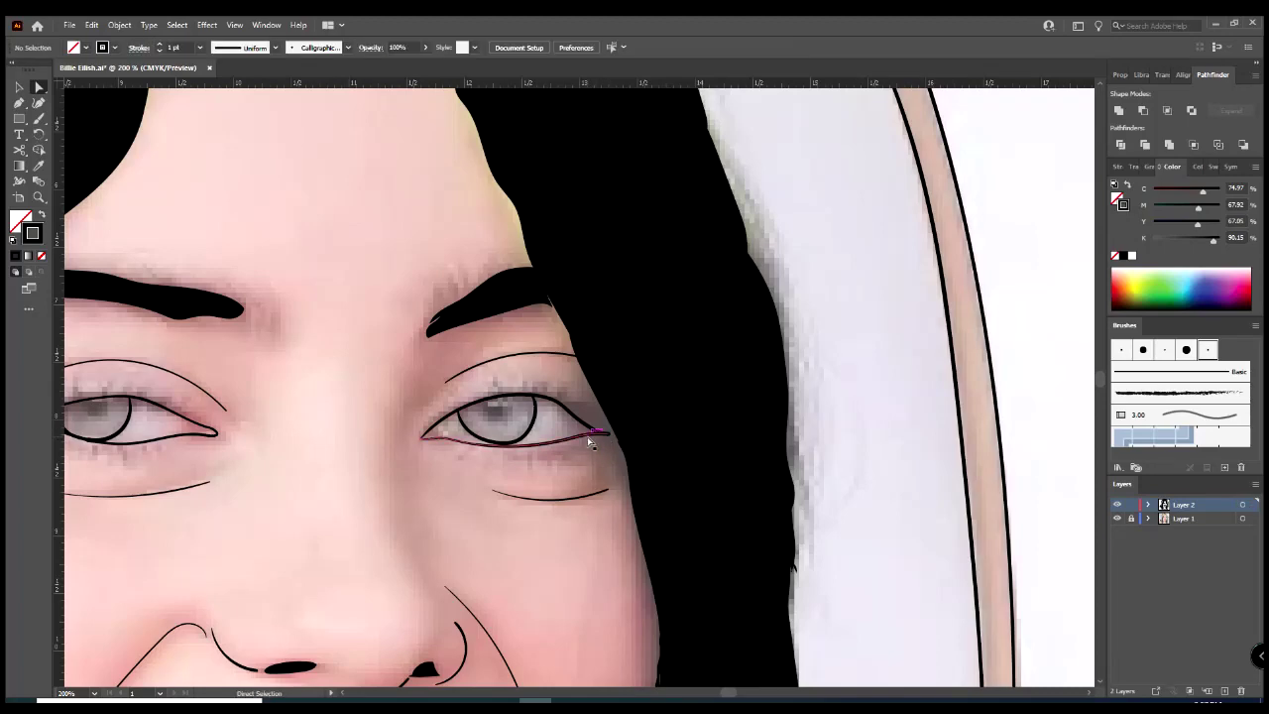
key(ctrl+0)
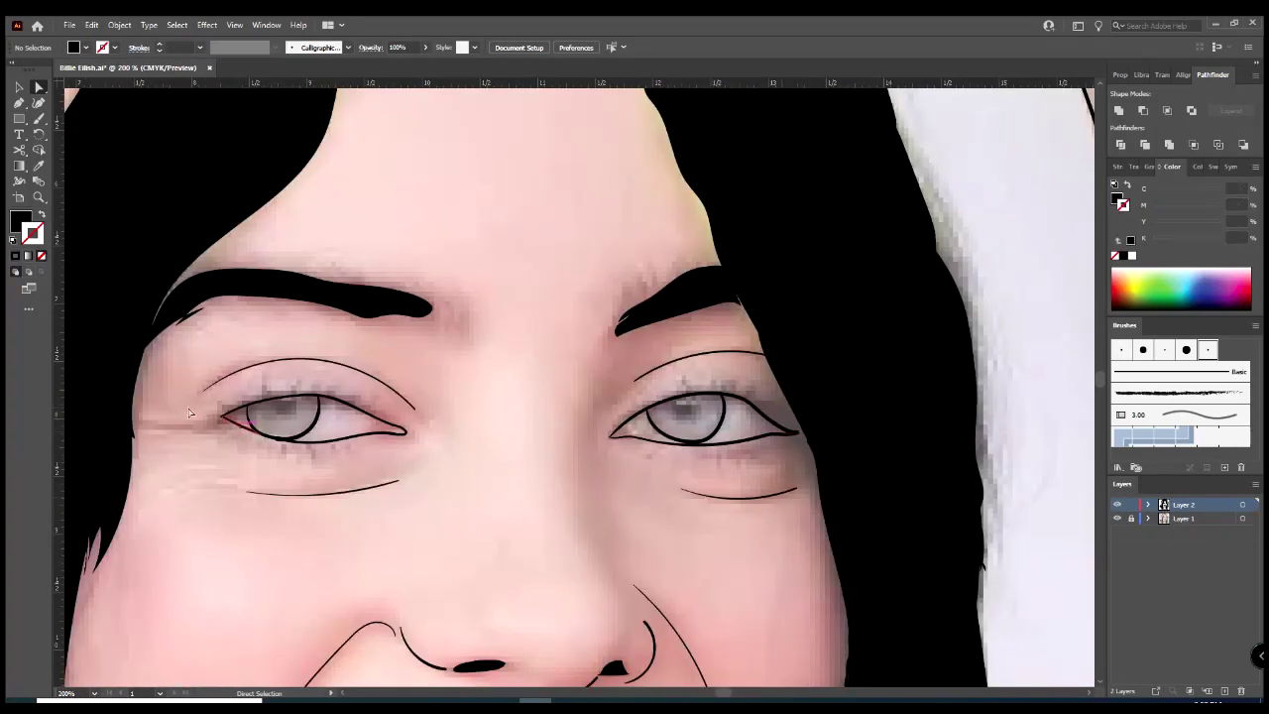
key(b)
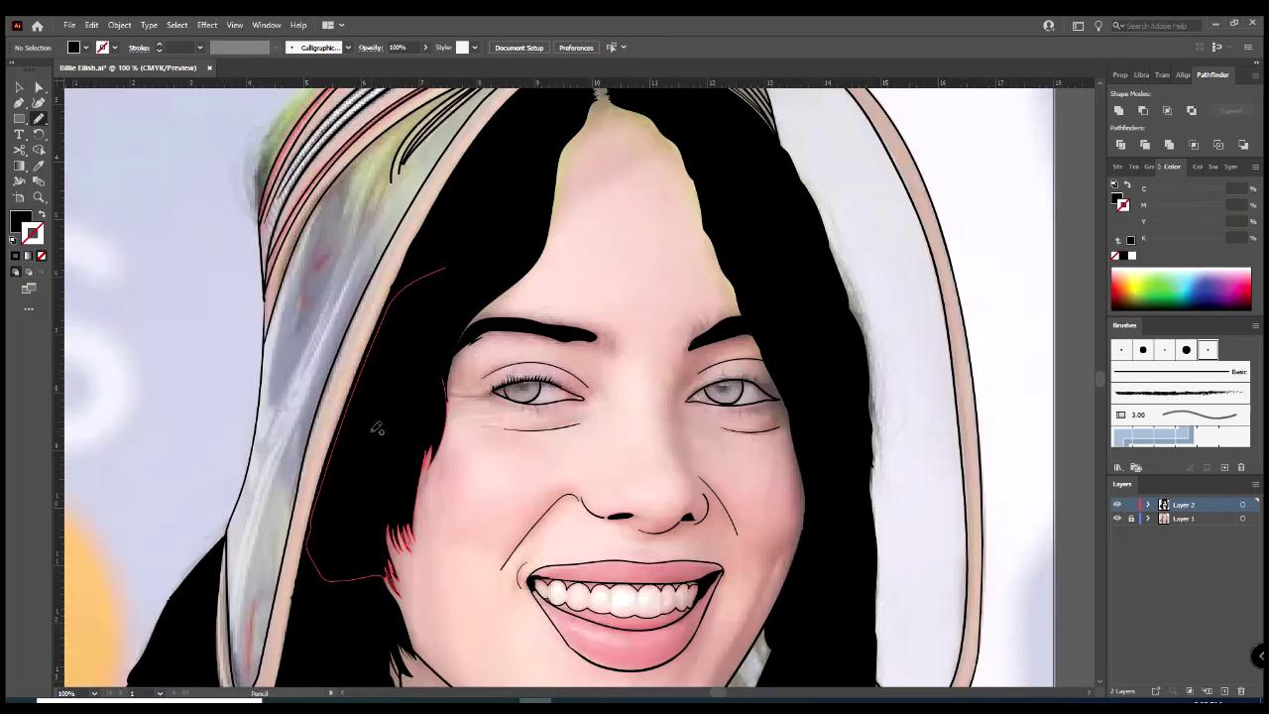
key(ctrl+1)
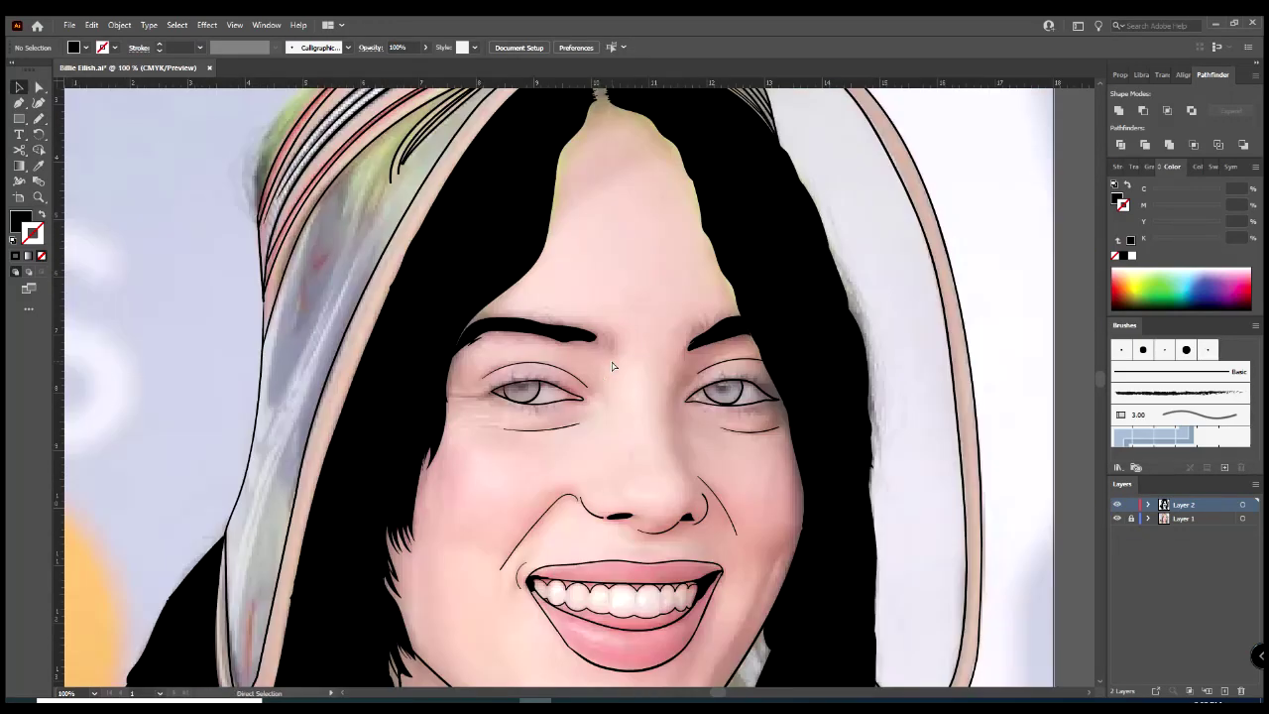
key(ctrl+plus)
- Draw Pencil lashes along both upper eyelids, undoing a stray stroke under the right eye
key(n)
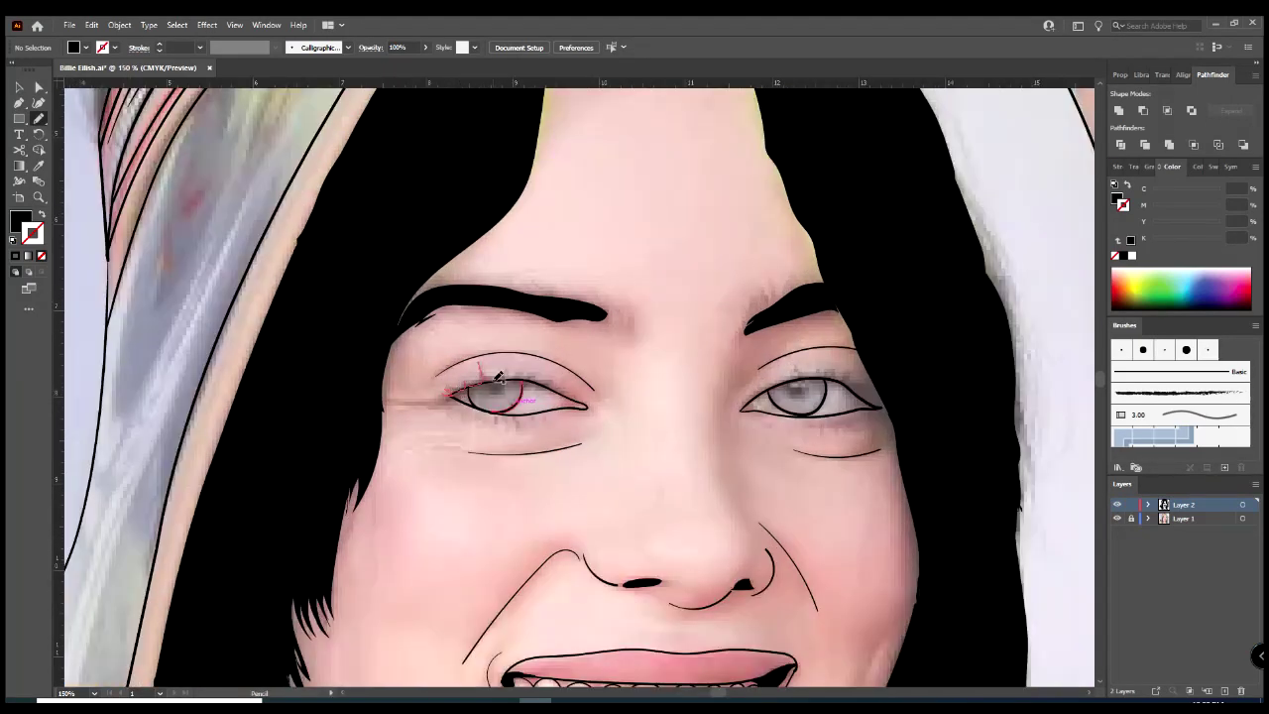
drag(556, 385, 559, 383)
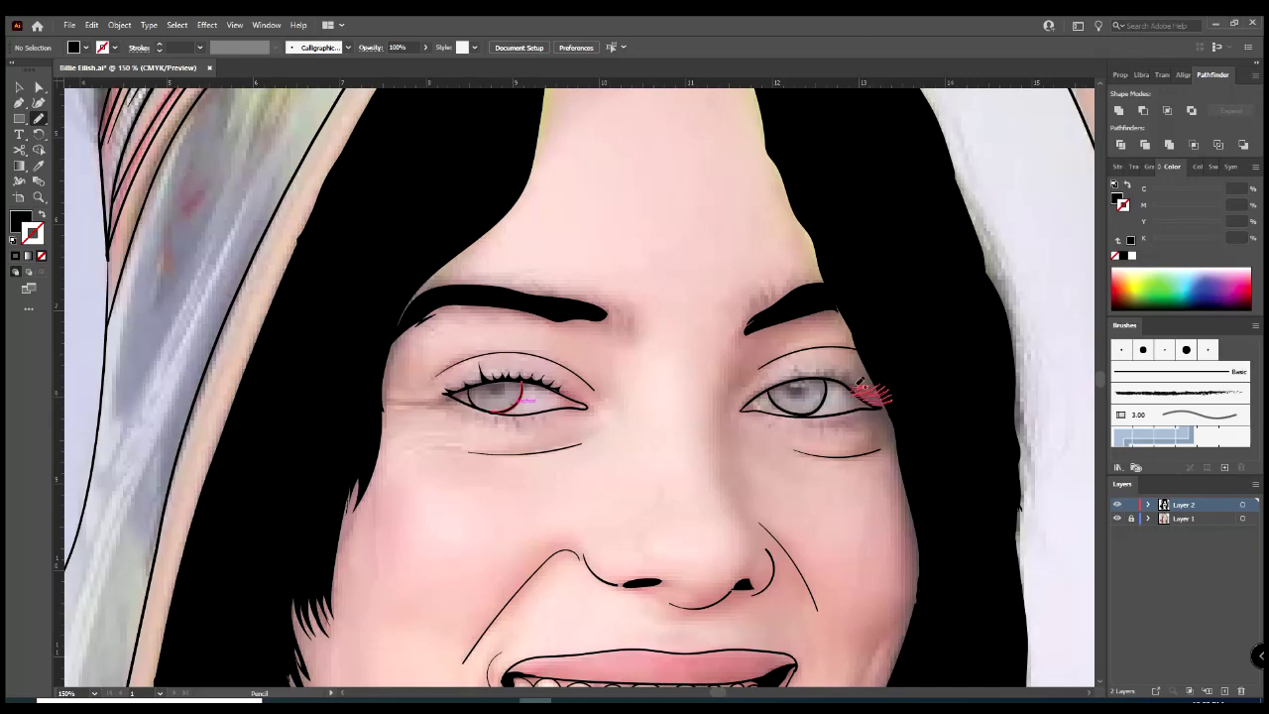
drag(879, 406, 837, 401)
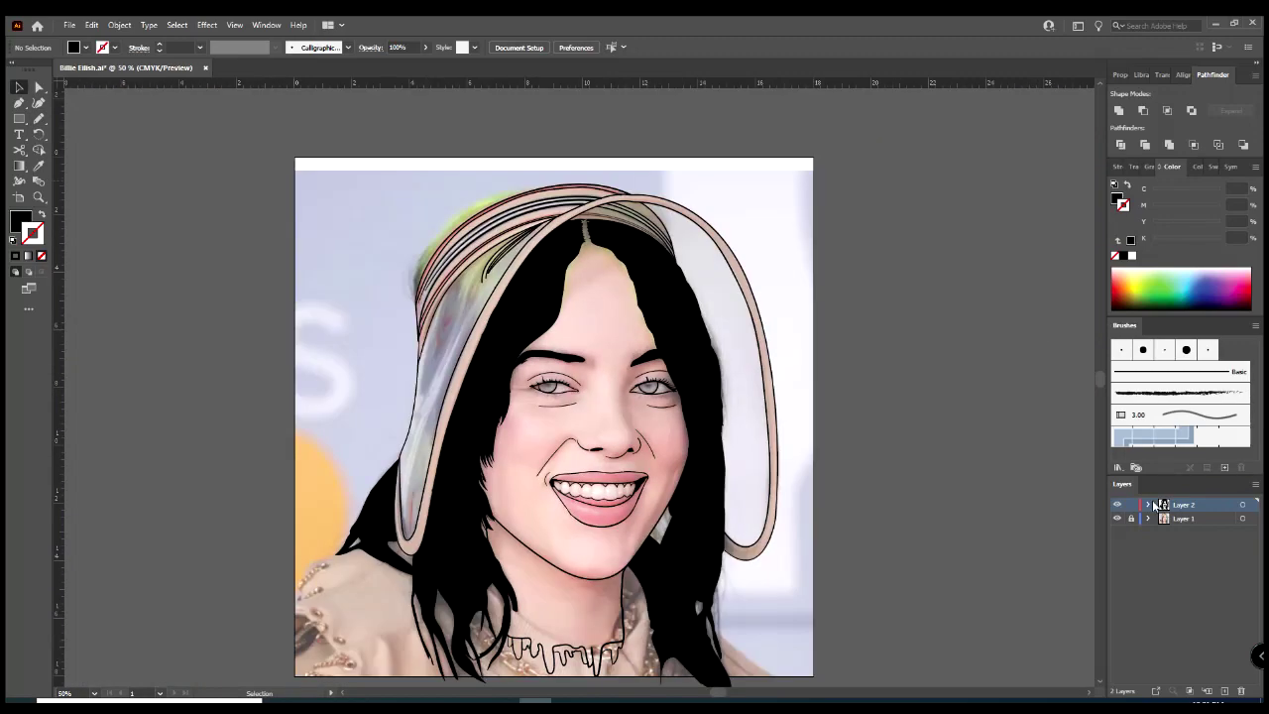
key(b)
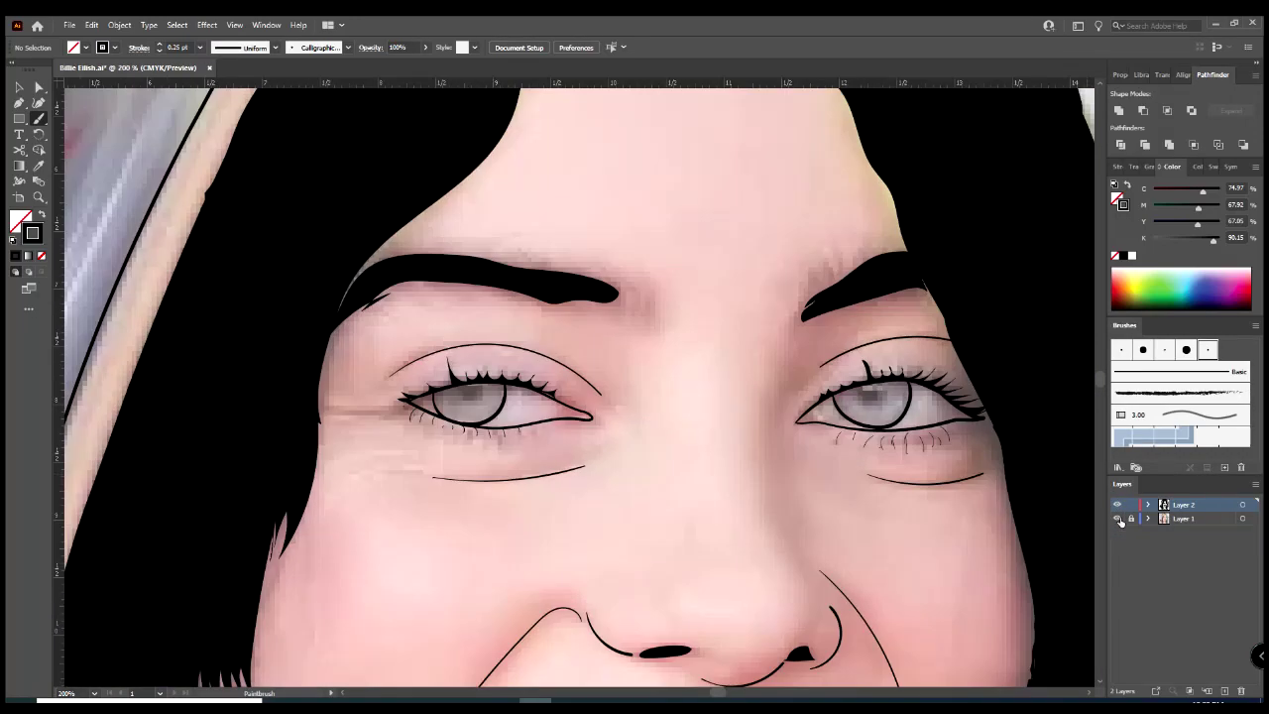
key(ctrl+z)
key(n)
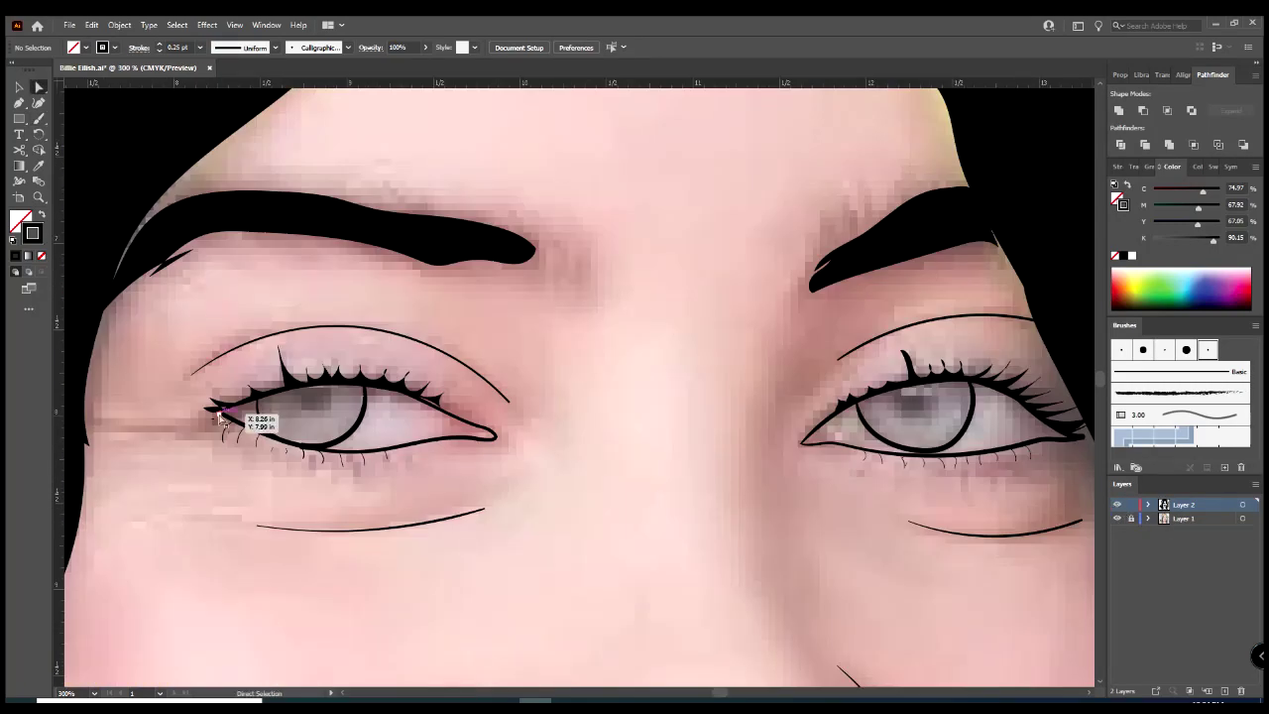
- Drag the left eye's inner-corner anchor into a clean sharp point
key(ctrl+equal)
key(ctrl+equal)
key(ctrl+equal)
click(451, 327)
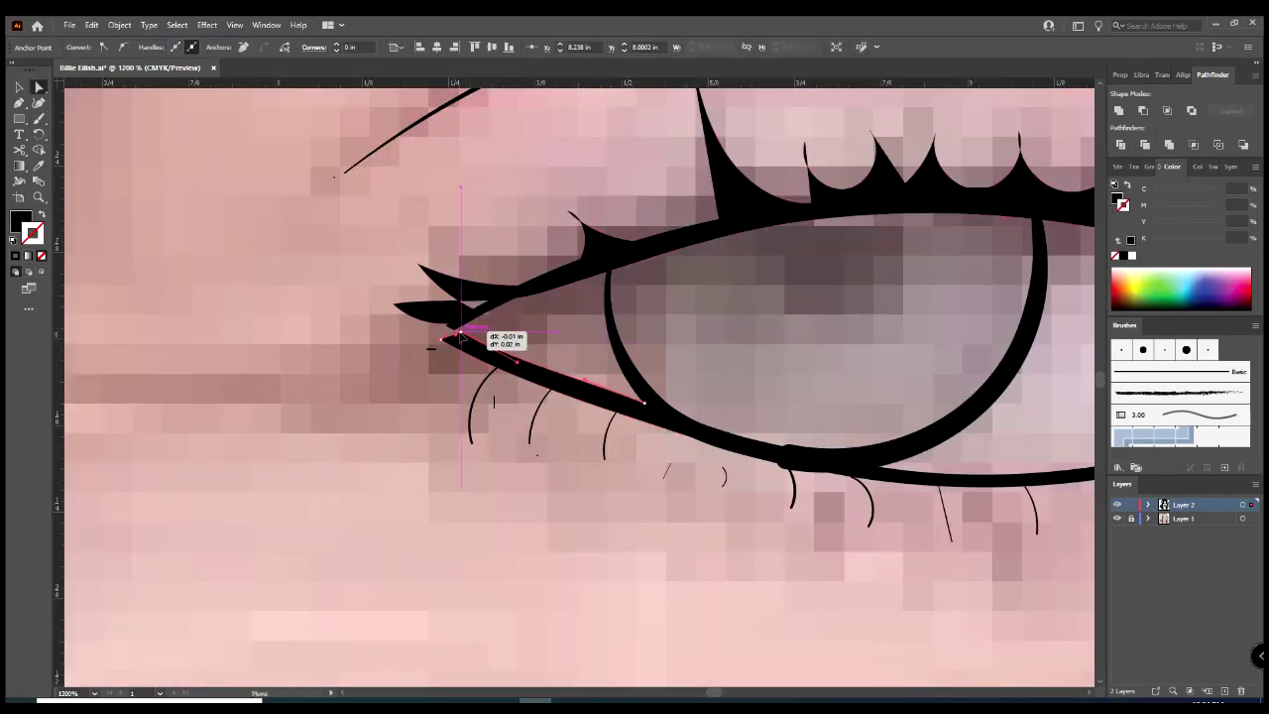
drag(451, 327, 433, 334)
key(v)
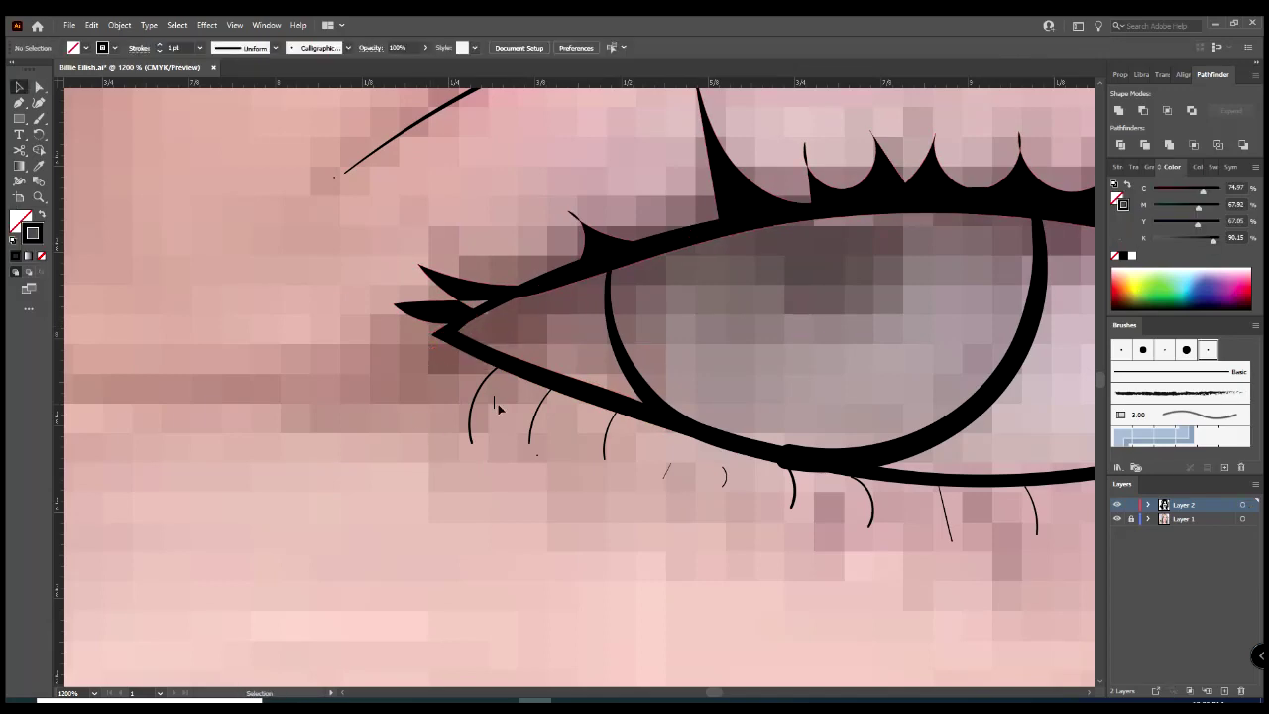
click(754, 476)
- Deselect the iris path and return to the Pencil to add lower lashes
key(n)
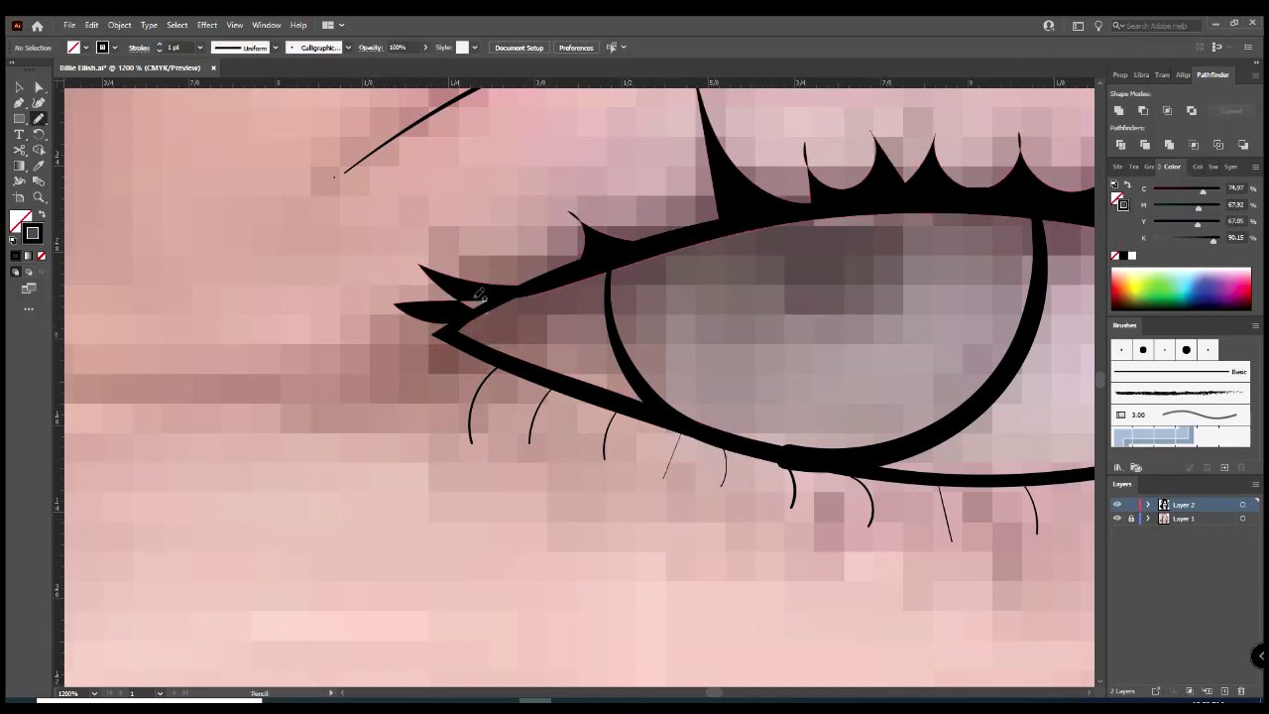
key(ctrl+0)
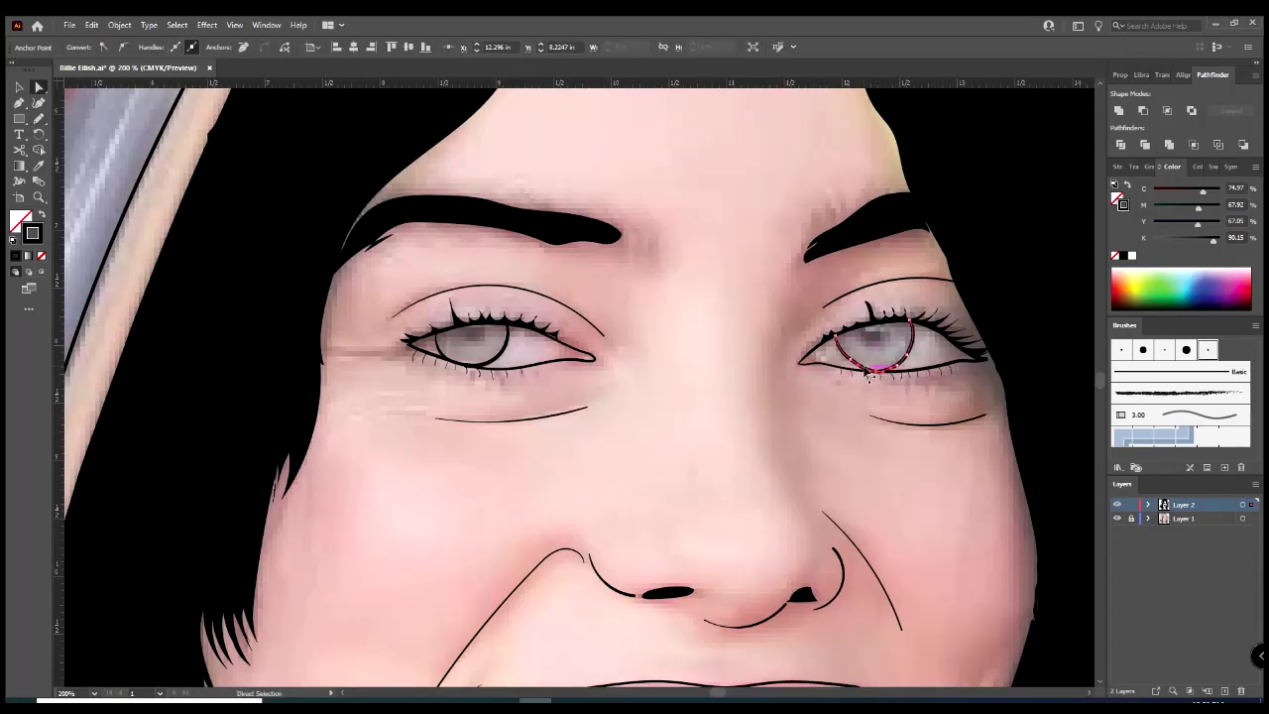
click(938, 529)
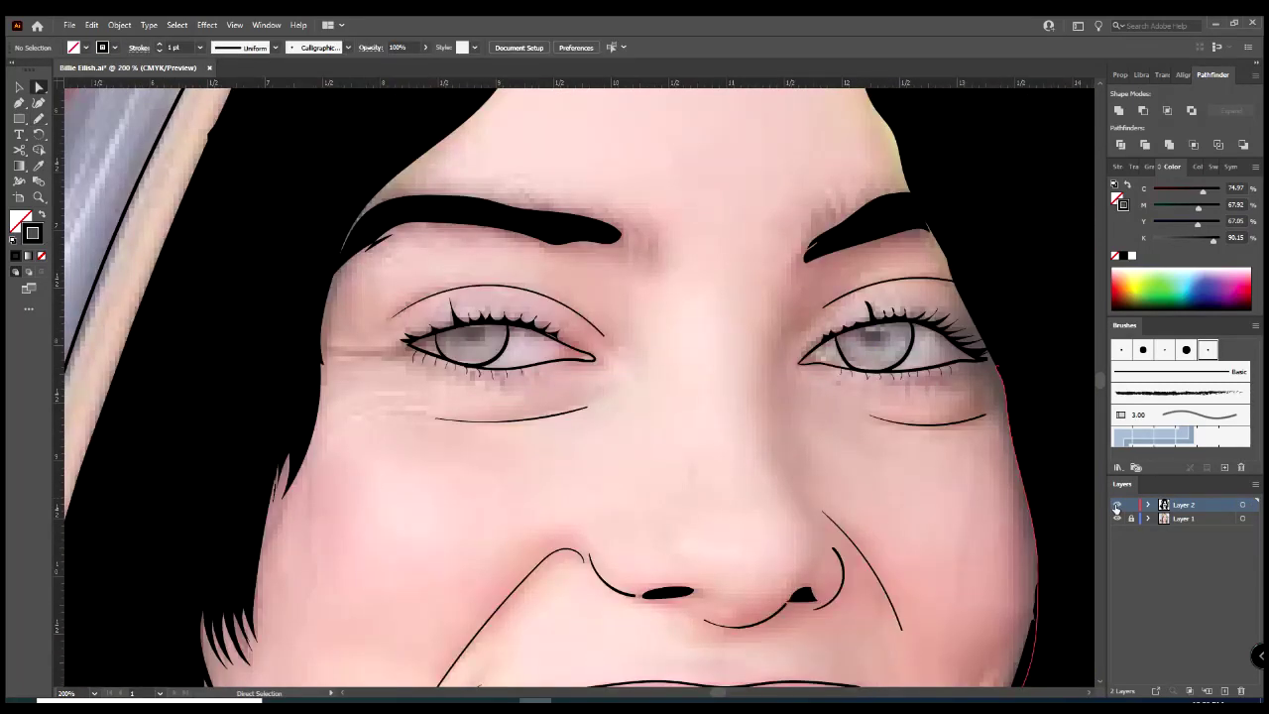
key(ctrl+plus)
key(n)
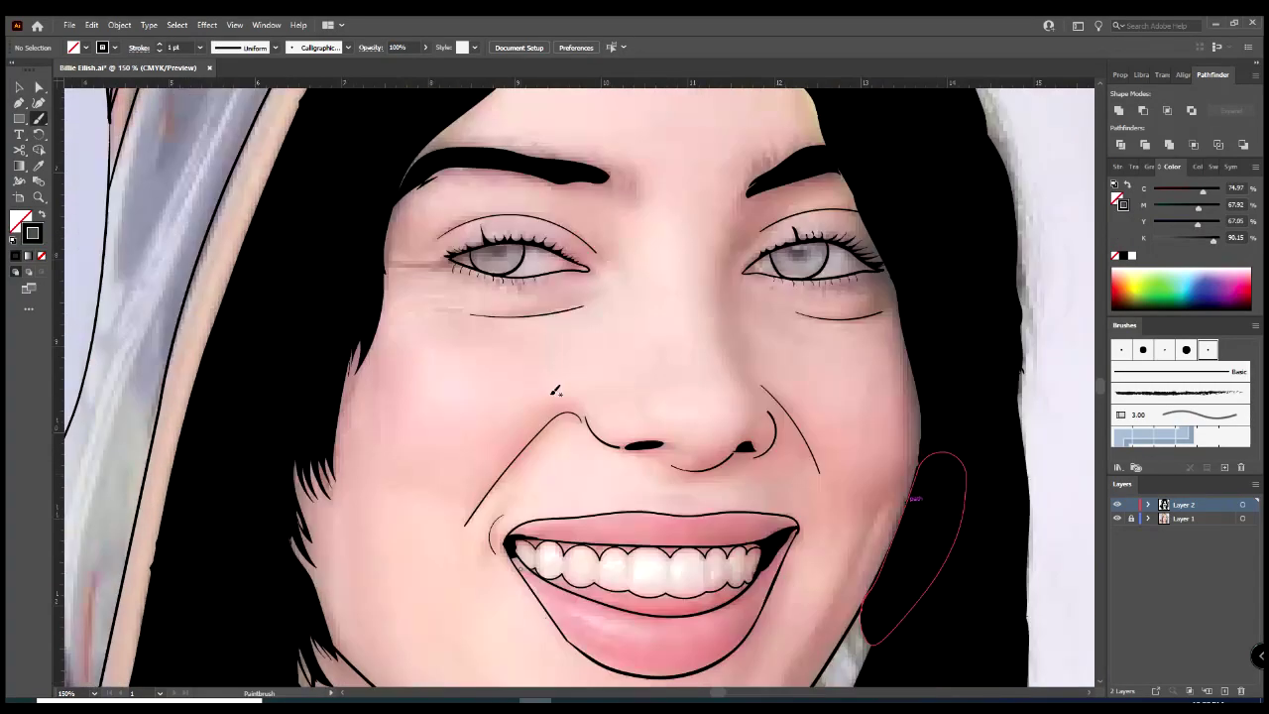
- Zoom between the left eyebrow tail and the hair parting to feather them with fine strokes
key(ctrl+plus)
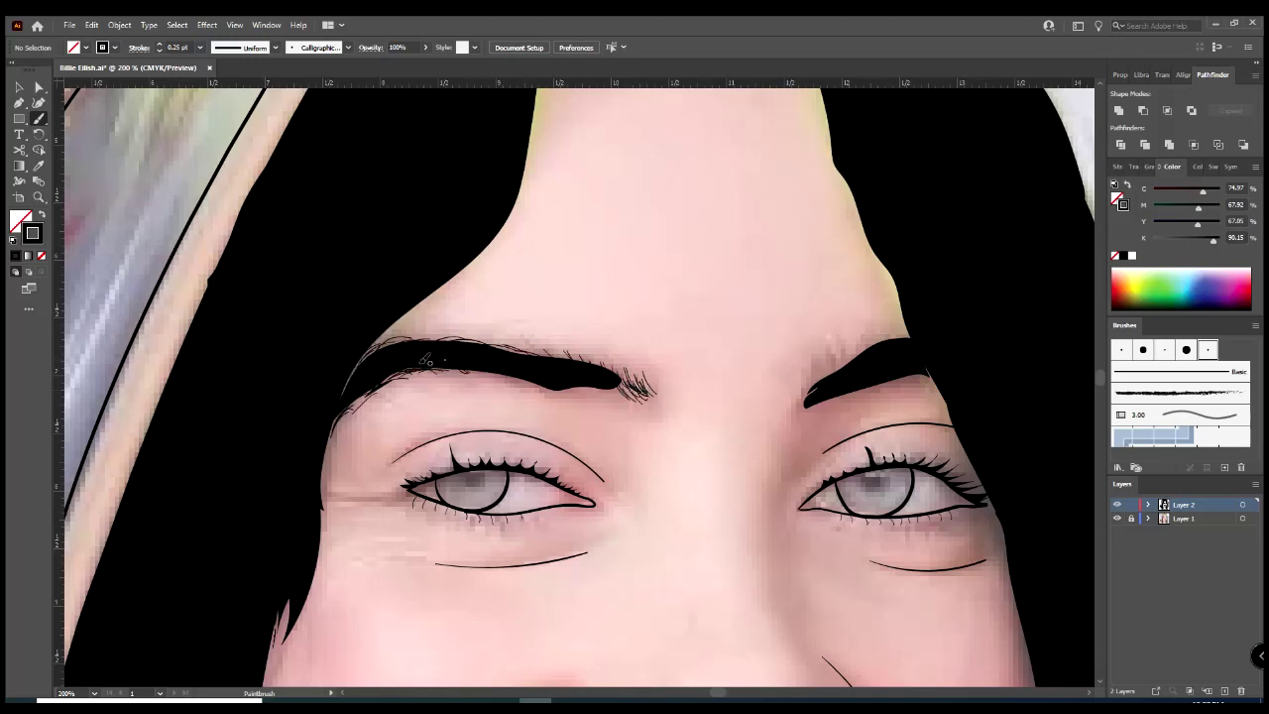
key(ctrl+0)
key(ctrl+1)
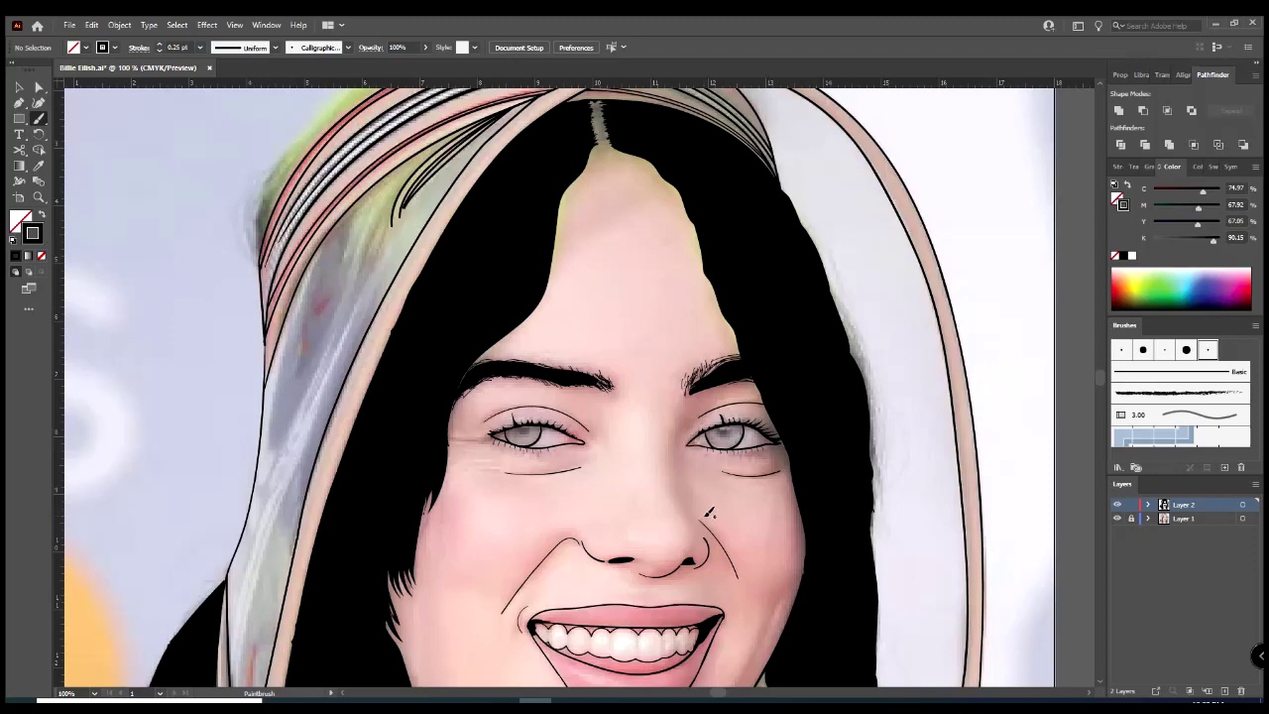
key(ctrl+0)
key(ctrl+plus)
key(ctrl+plus)
key(ctrl+plus)
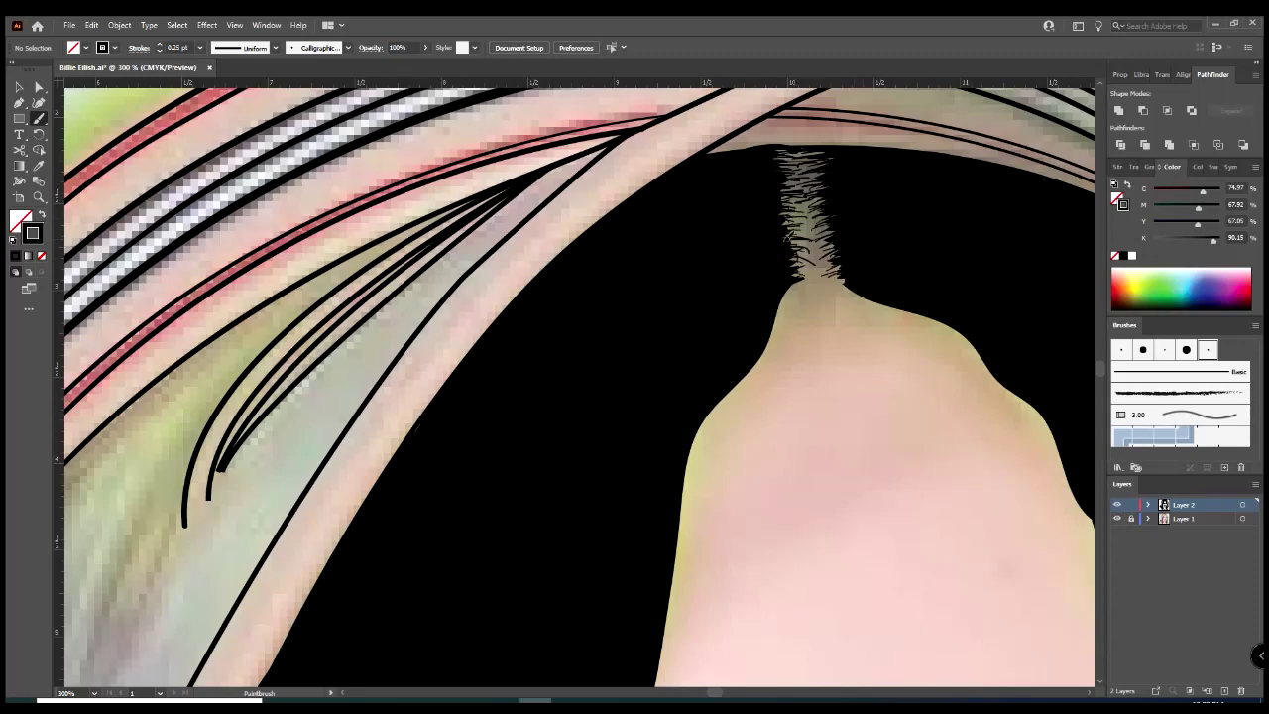
key(ctrl+minus)
key(ctrl+minus)
key(ctrl+minus)
key(ctrl+minus)
key(ctrl+minus)
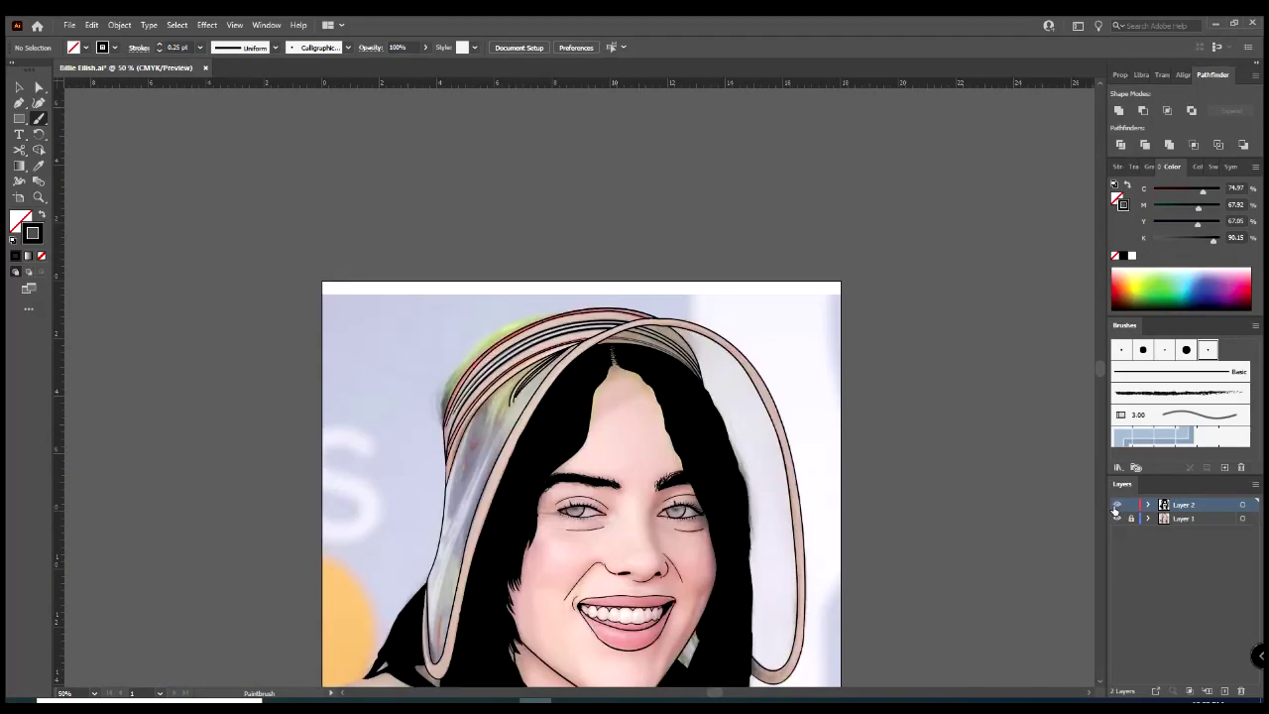
- Zoom in and scroll down to the hair over the right shoulder
key(ctrl+plus)
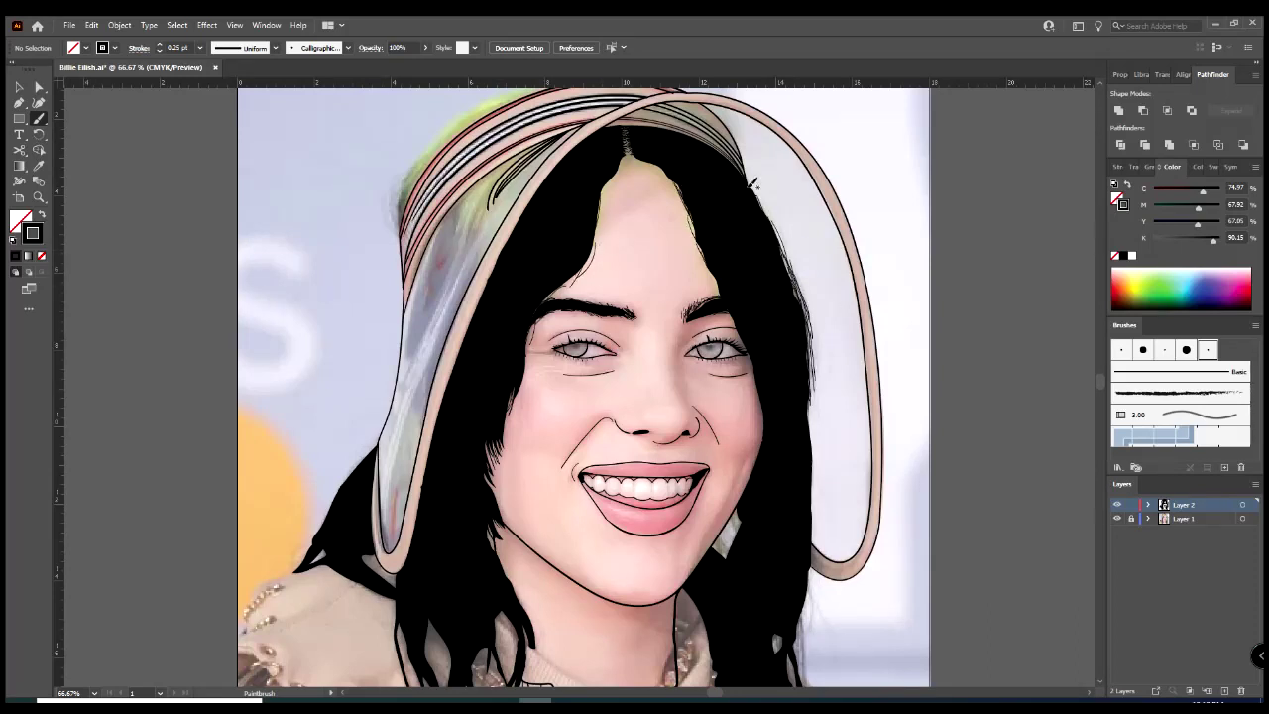
scroll(807, 615, down, 5)
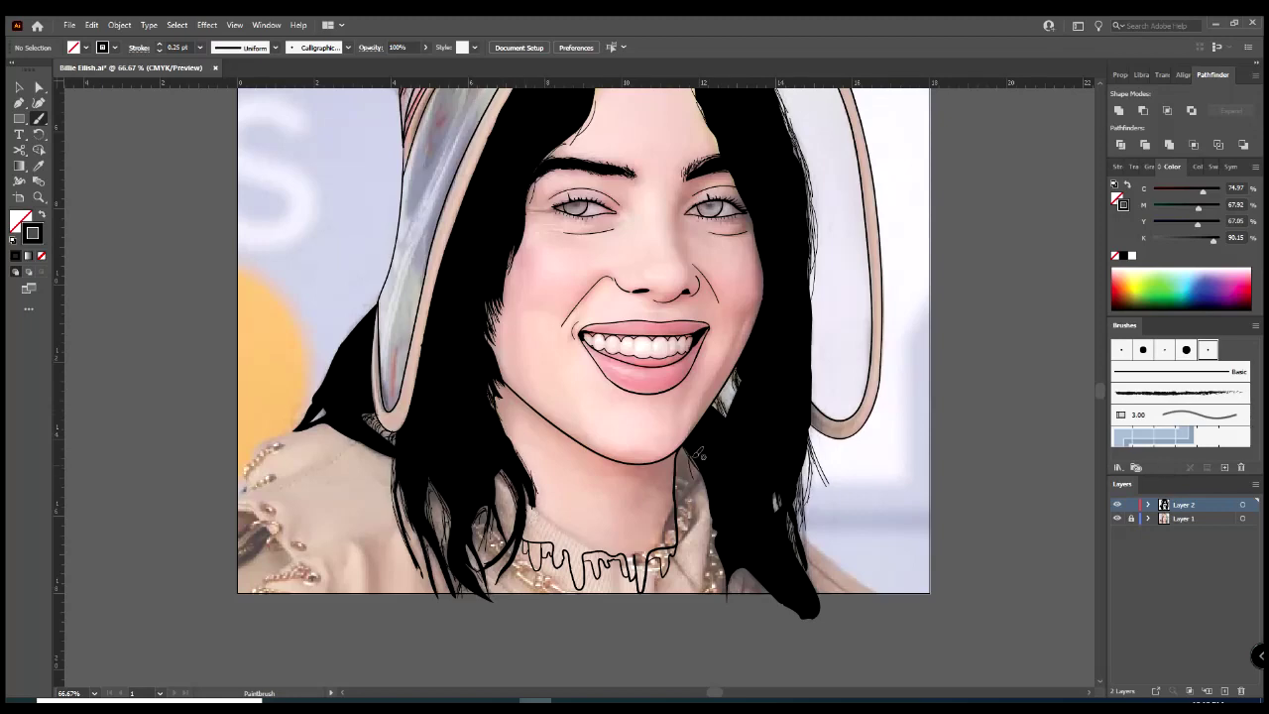
- Trace a stroke along the right-shoulder hair edge, then hide the photo to review the line art
drag(718, 620, 783, 554)
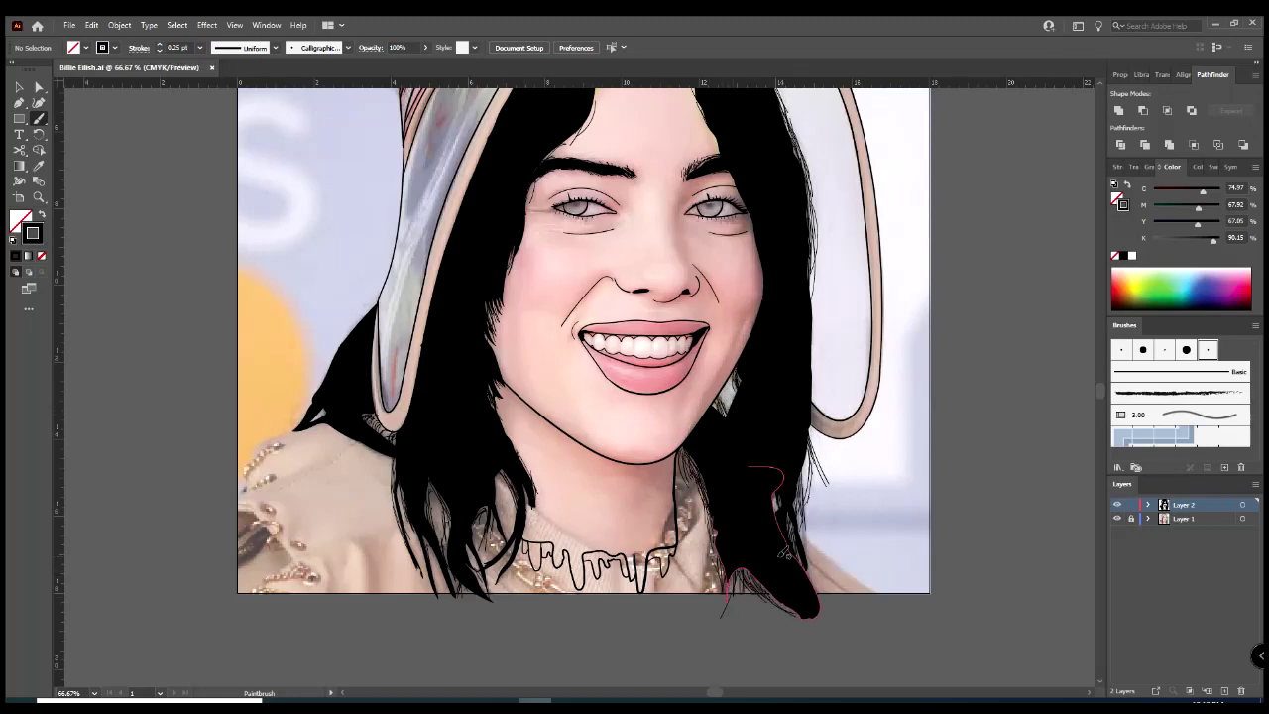
click(1117, 505)
key(ctrl+minus)
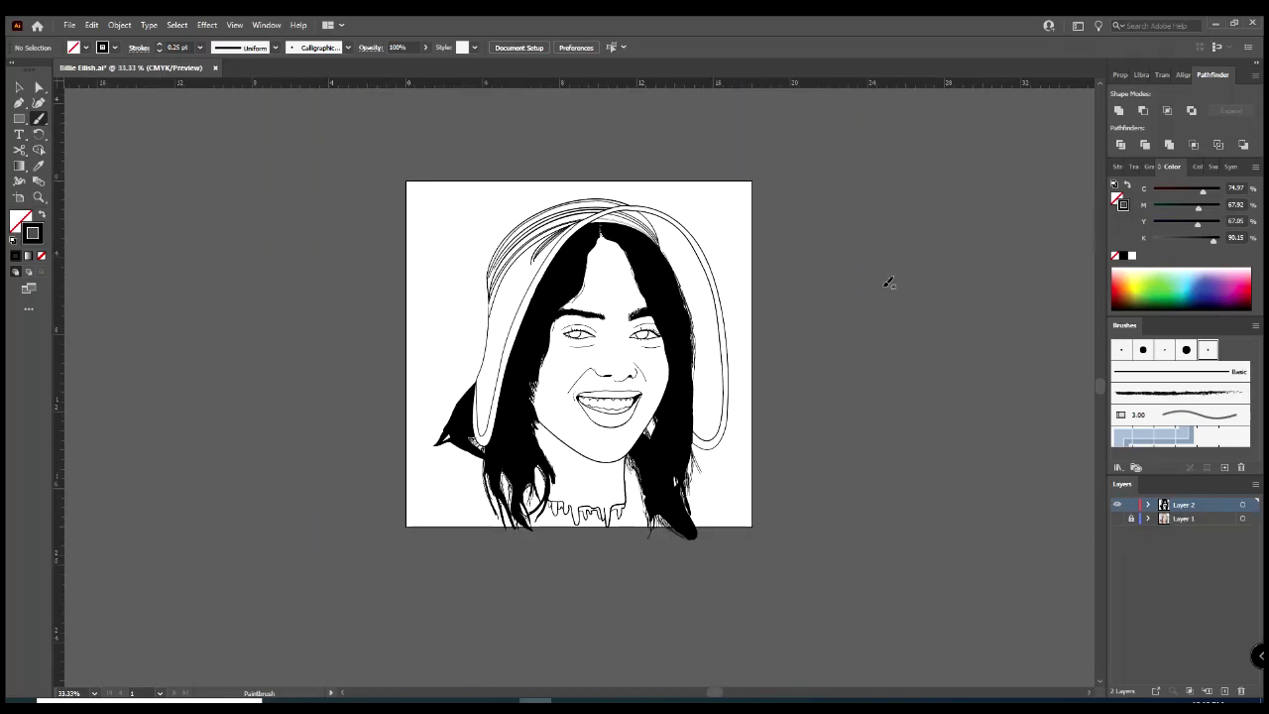
key(ctrl+plus)
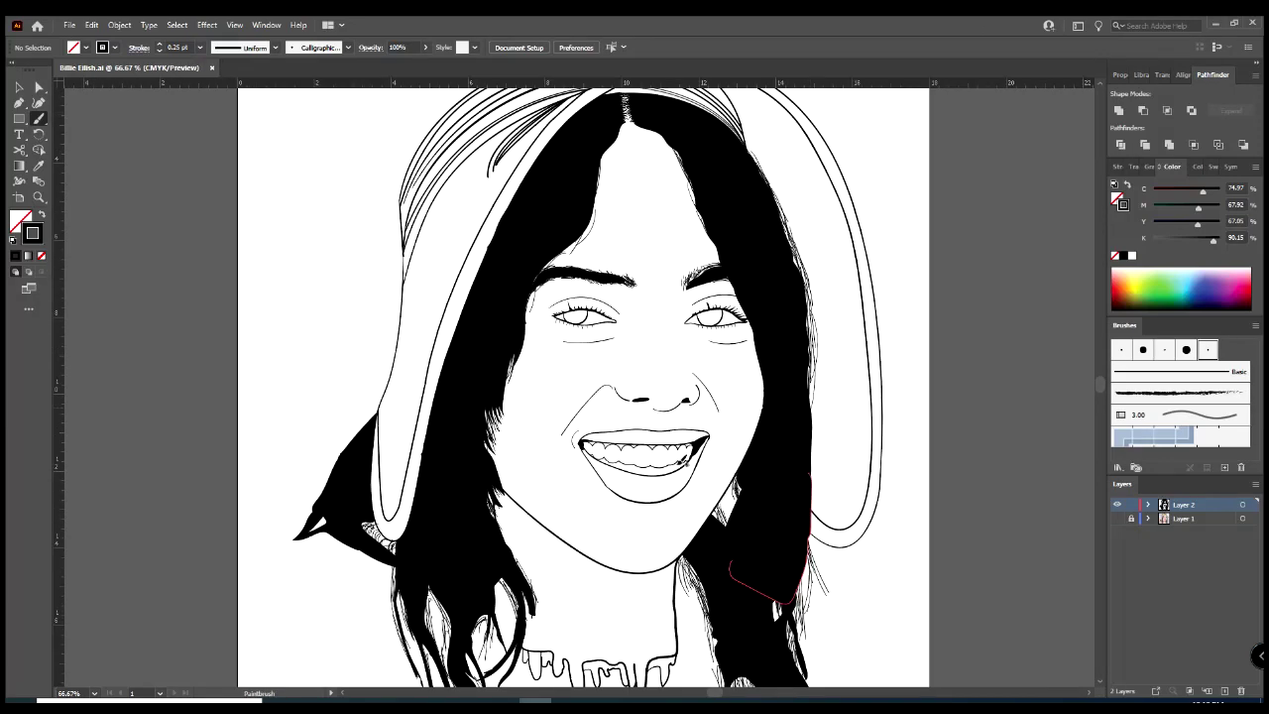
scroll(881, 377, up, 1)
click(1117, 518)
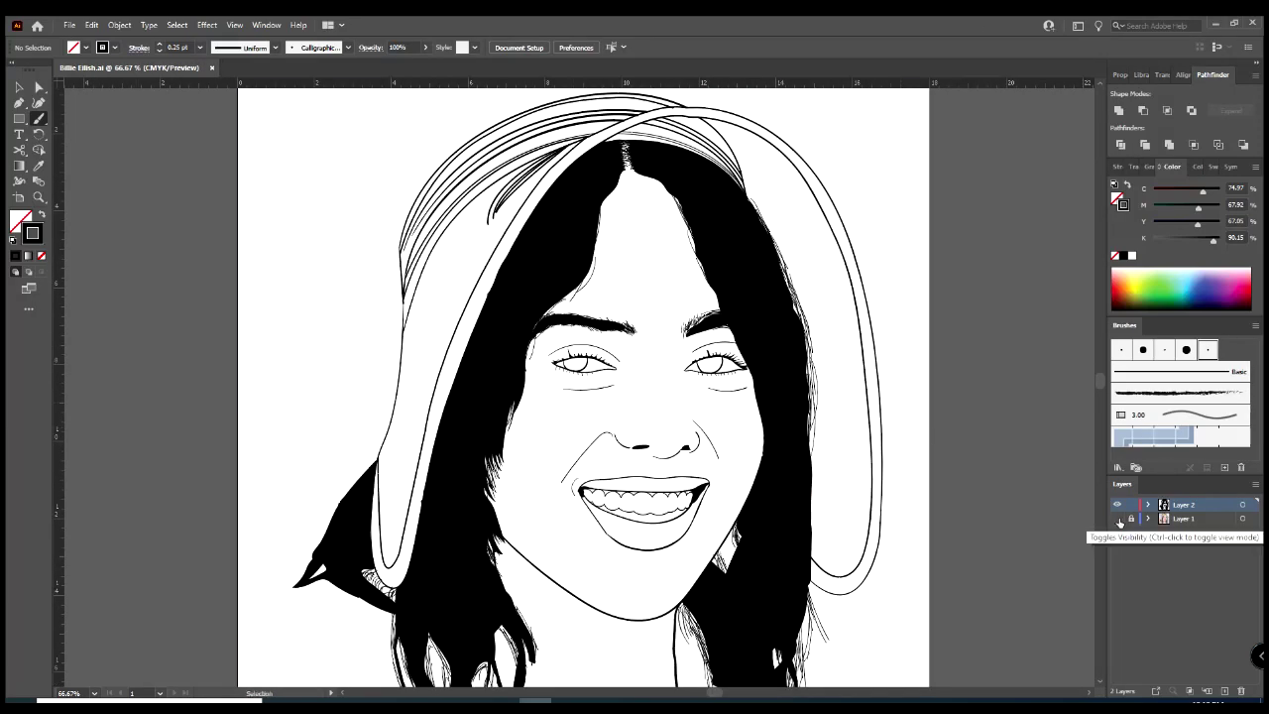